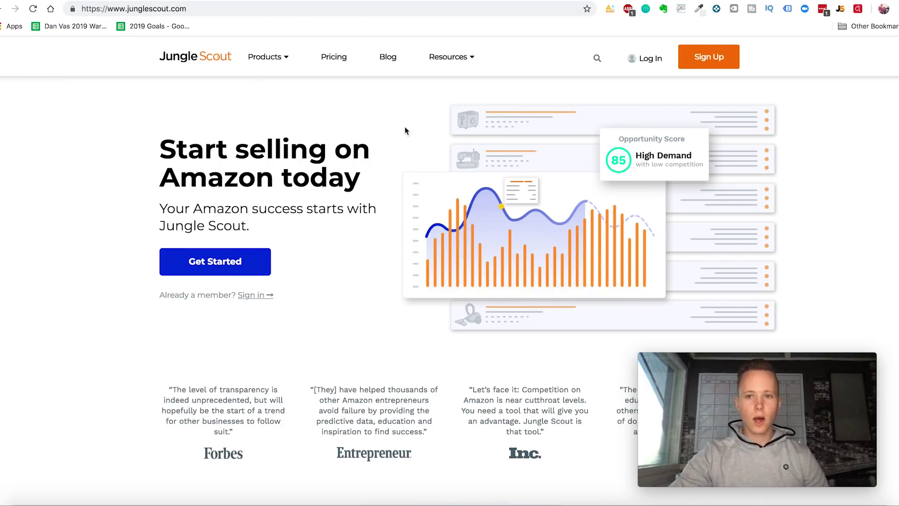
Step: Log in to the Jungle Scout members area and open the Product Database
click(646, 58)
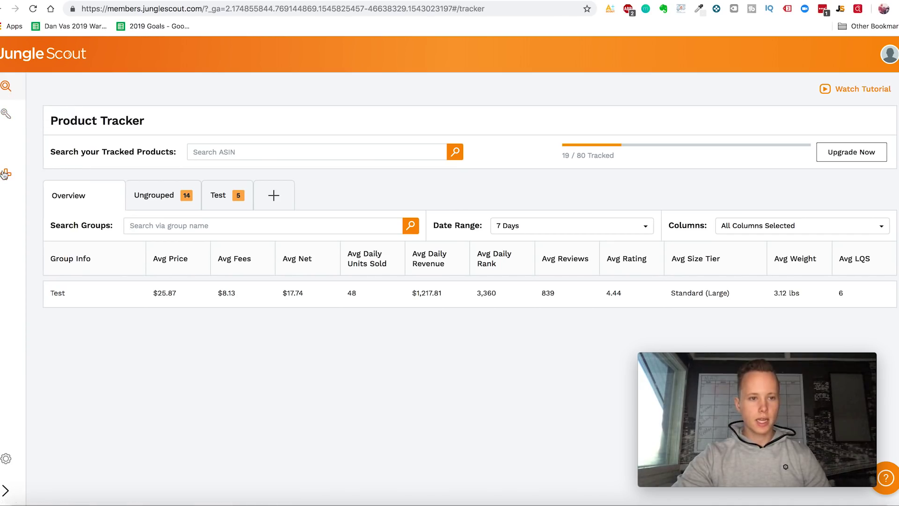
click(5, 175)
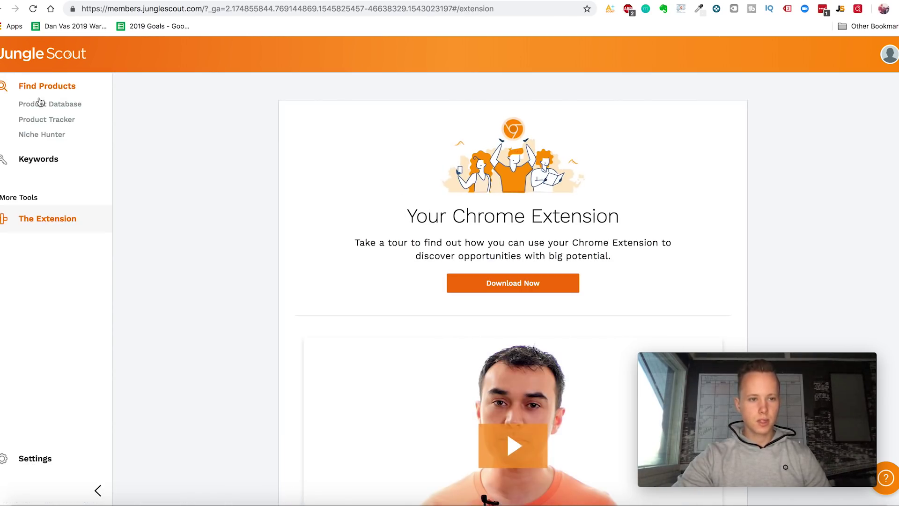
click(49, 105)
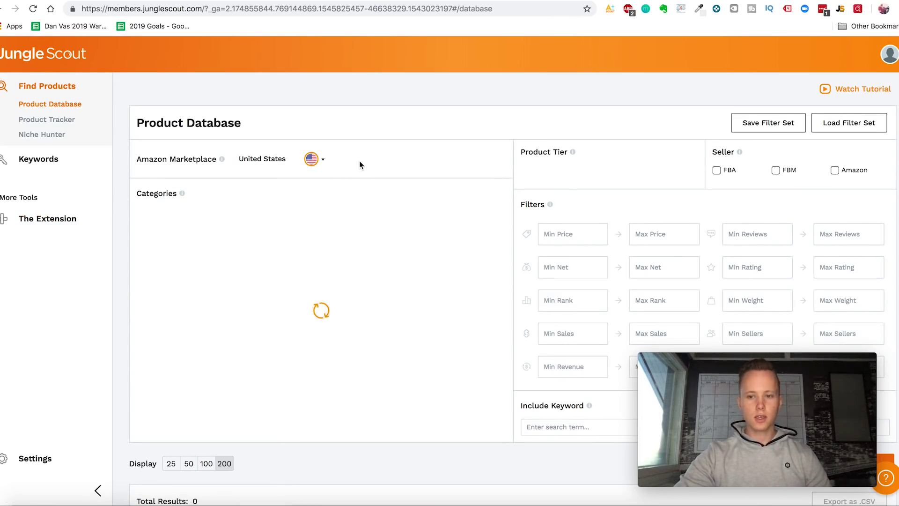
scroll(328, 179, down, 2)
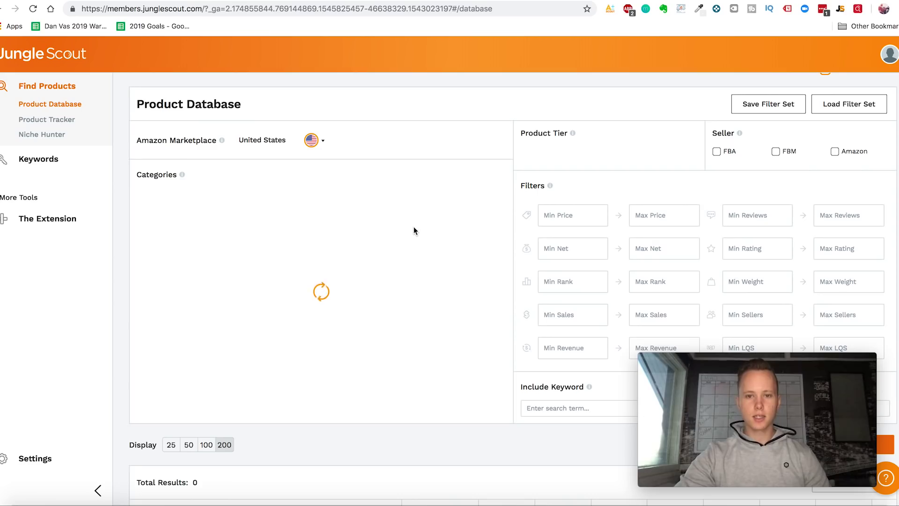
scroll(465, 249, down, 1)
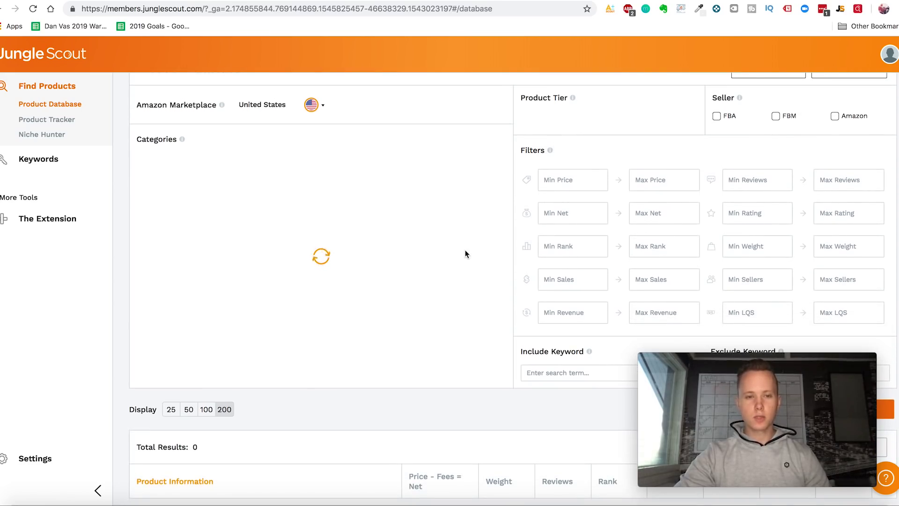
scroll(465, 249, up, 1)
scroll(465, 250, up, 1)
scroll(465, 250, down, 2)
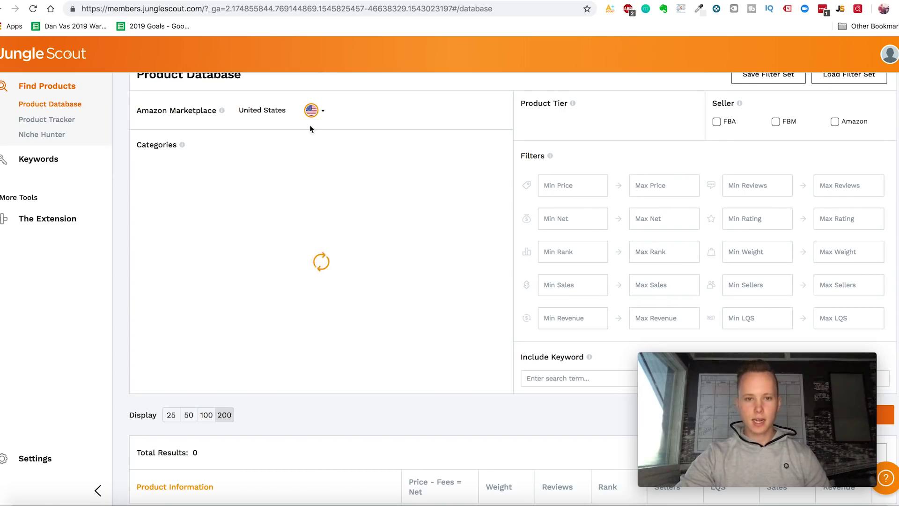
scroll(358, 196, up, 1)
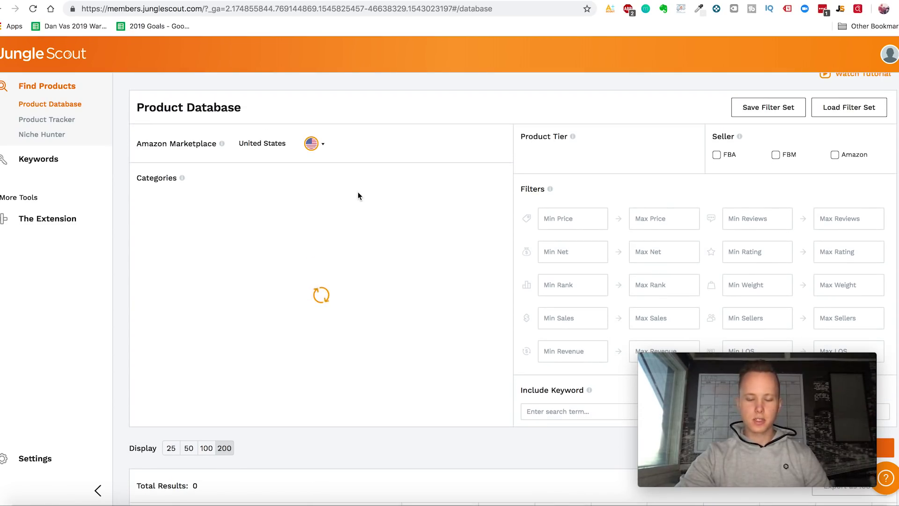
scroll(398, 155, up, 1)
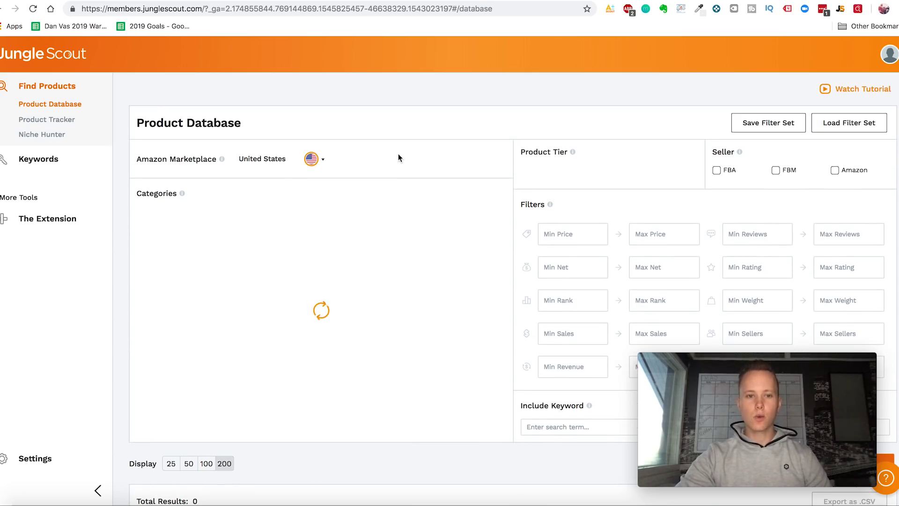
scroll(460, 223, down, 4)
scroll(460, 223, up, 3)
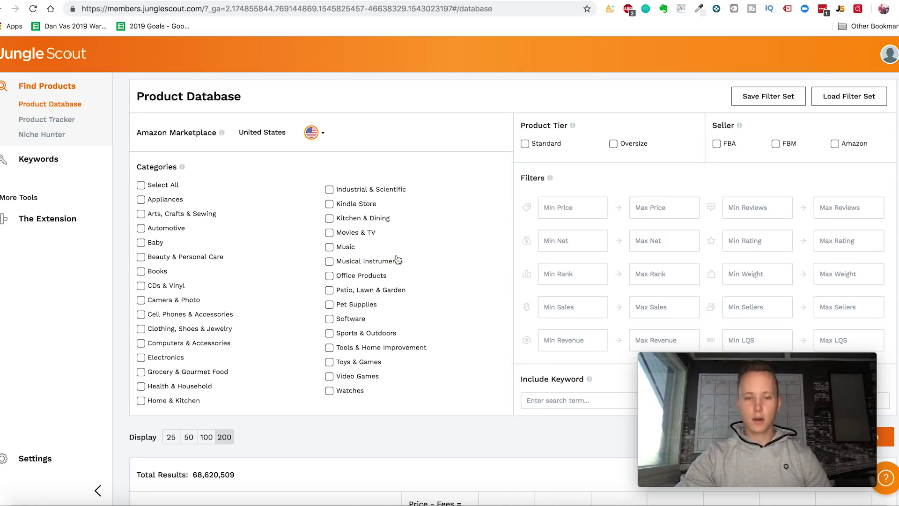
scroll(359, 267, up, 1)
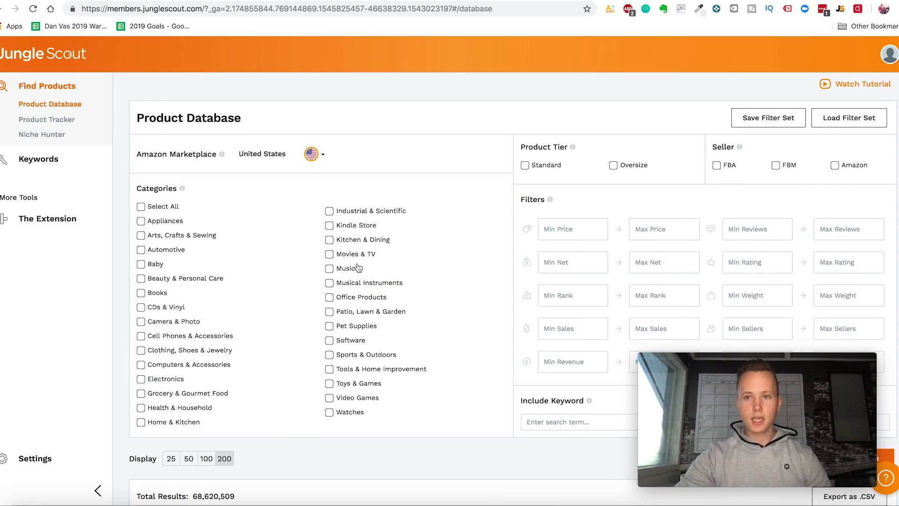
click(731, 0)
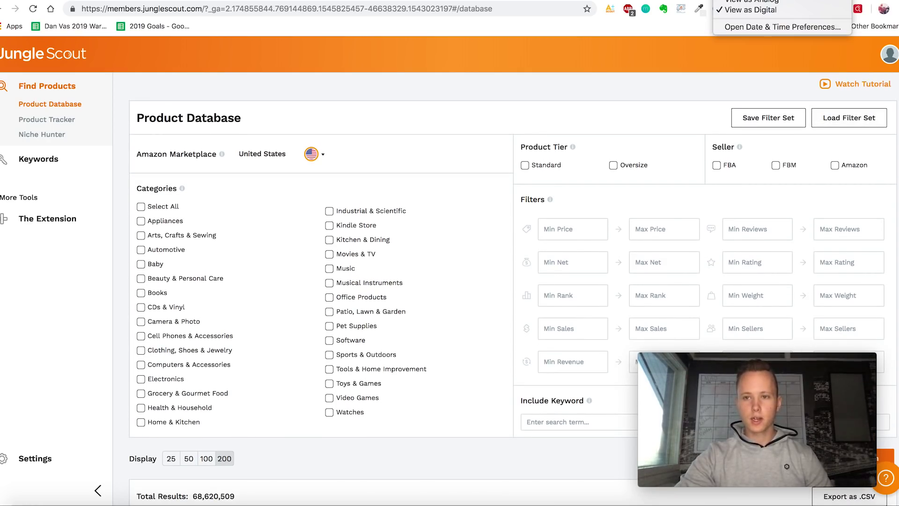
key(Escape)
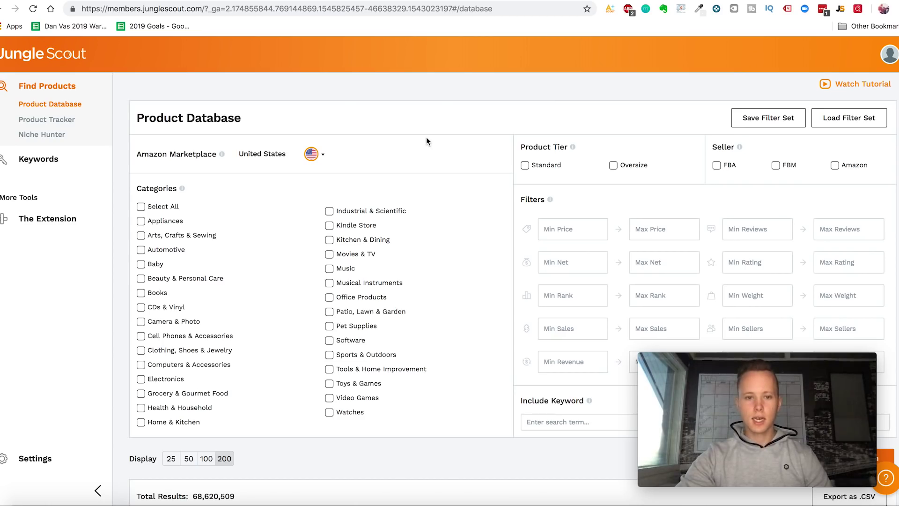
Step: Select the Baby, Beauty & Personal Care, Health & Household, and Home & Kitchen categories for the product search
scroll(355, 172, down, 1)
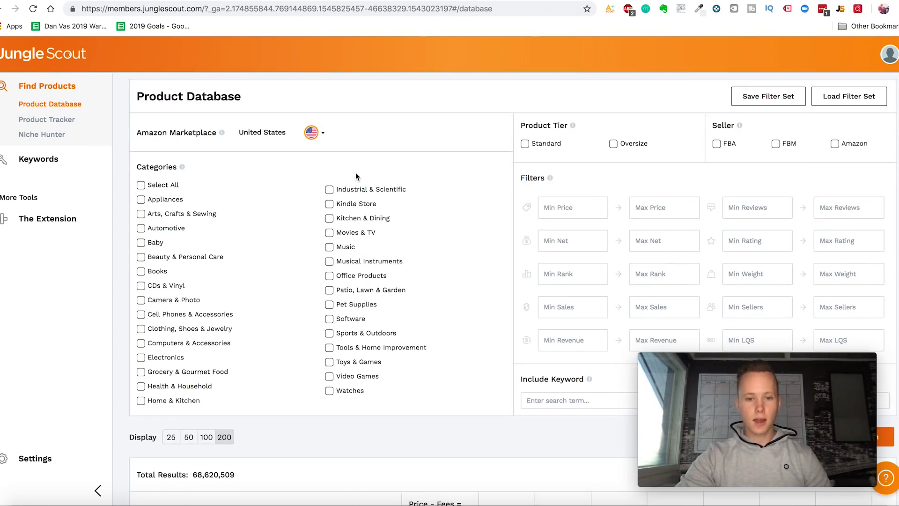
scroll(271, 291, up, 1)
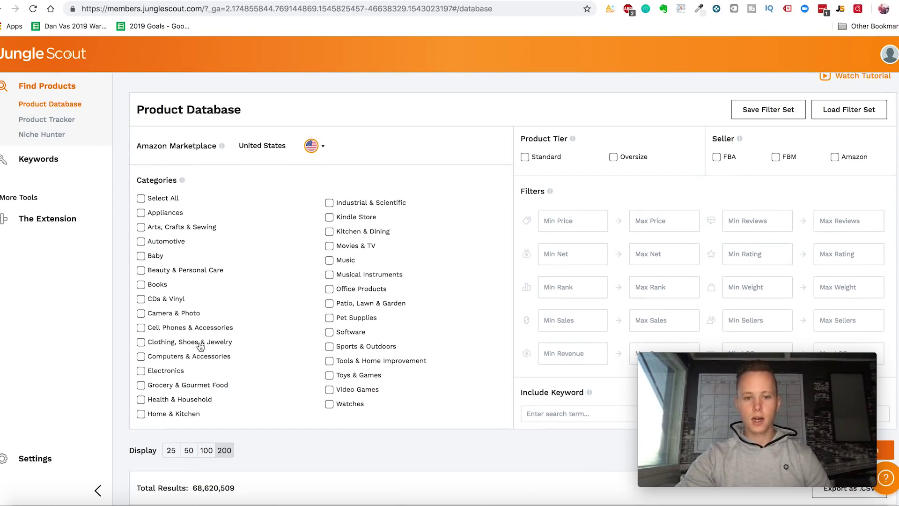
scroll(171, 350, down, 1)
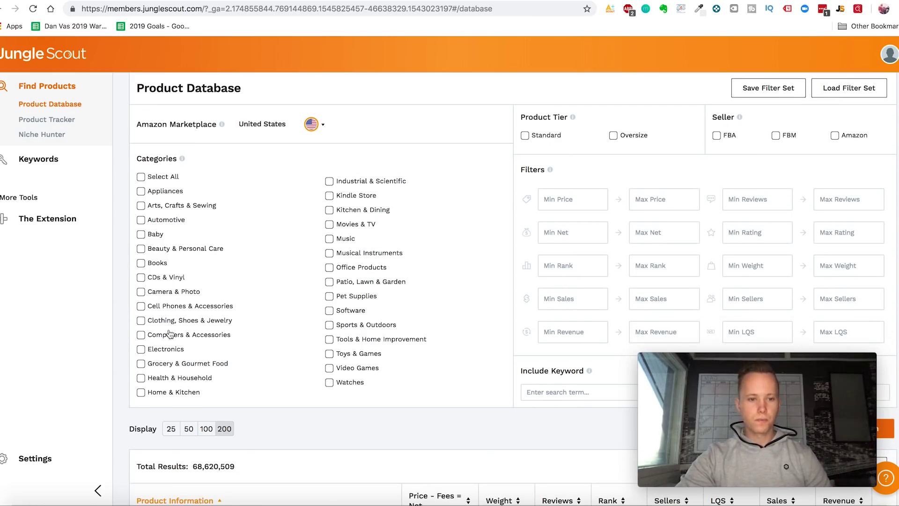
click(170, 251)
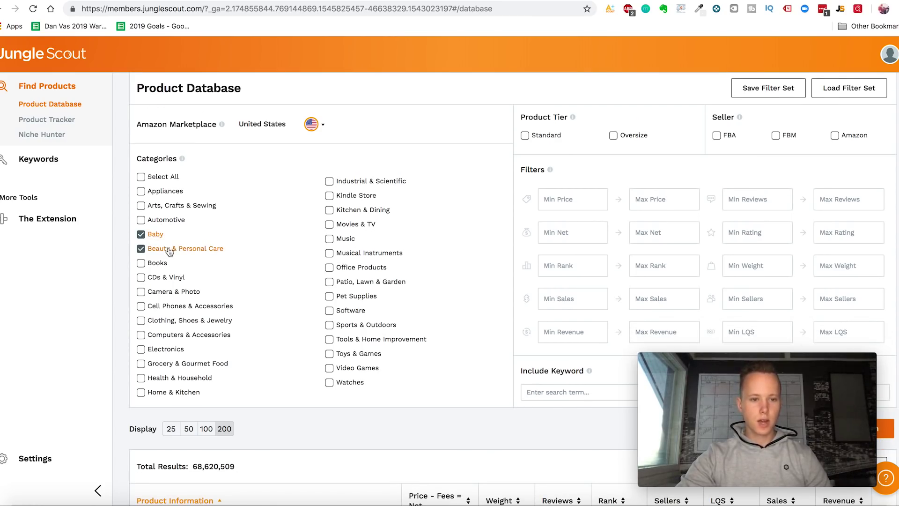
click(178, 379)
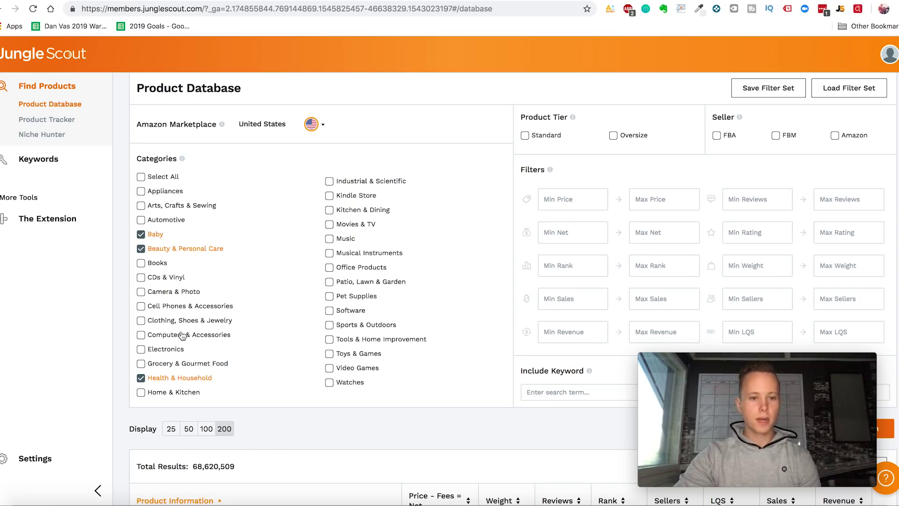
click(173, 394)
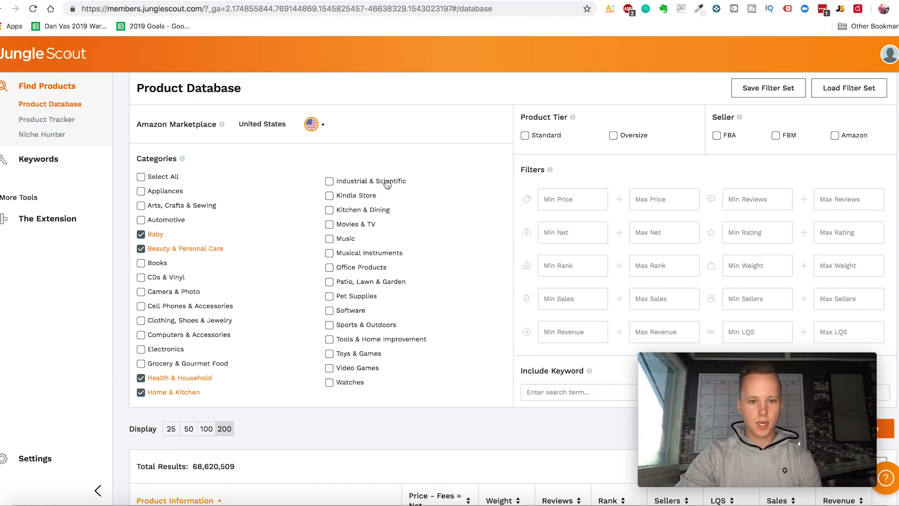
Step: Add the categories Kitchen & Dining, Office Products, Patio, Lawn & Garden, Pet Supplies, Sports & Outdoors, Tools & Home Improvement, and Arts, Crafts & Sewing
click(372, 210)
click(368, 269)
click(368, 282)
click(367, 297)
click(370, 326)
click(365, 340)
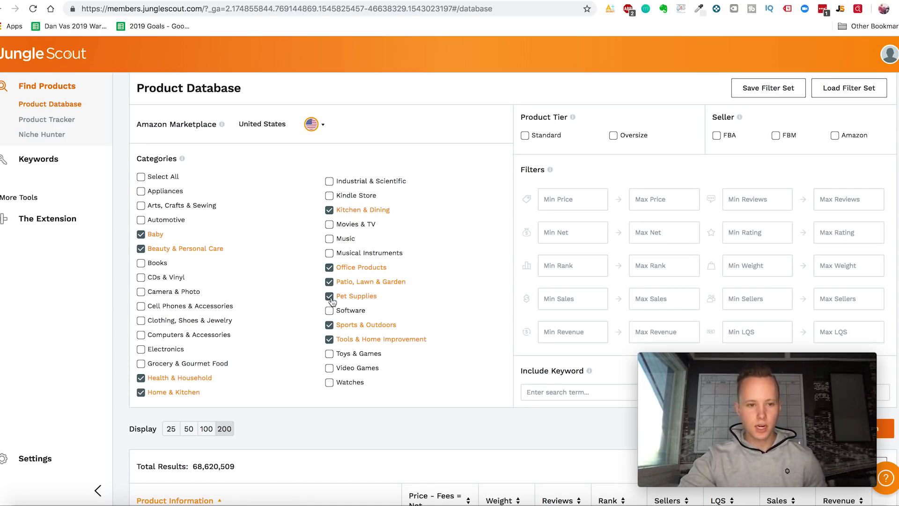
click(204, 207)
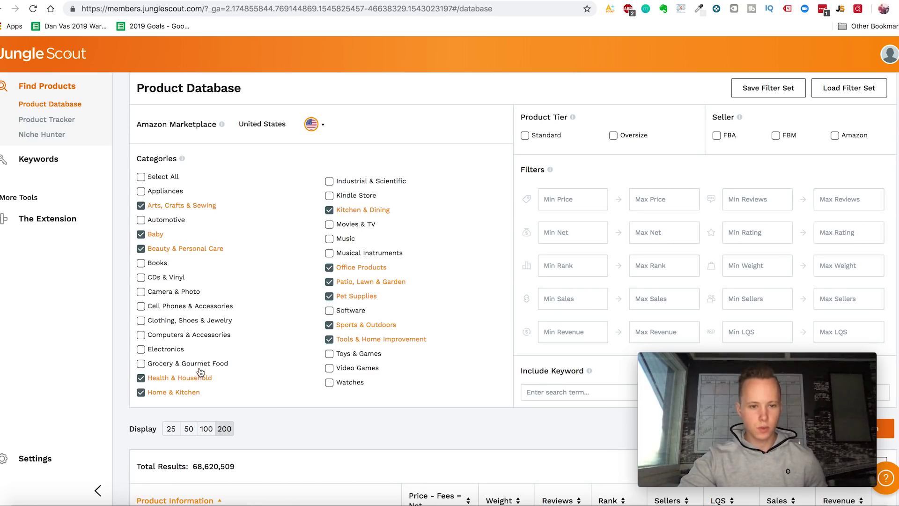
Step: Set the price filter to a minimum of 16.78 and a maximum of 37.97
scroll(516, 210, down, 2)
scroll(600, 165, up, 2)
click(578, 189)
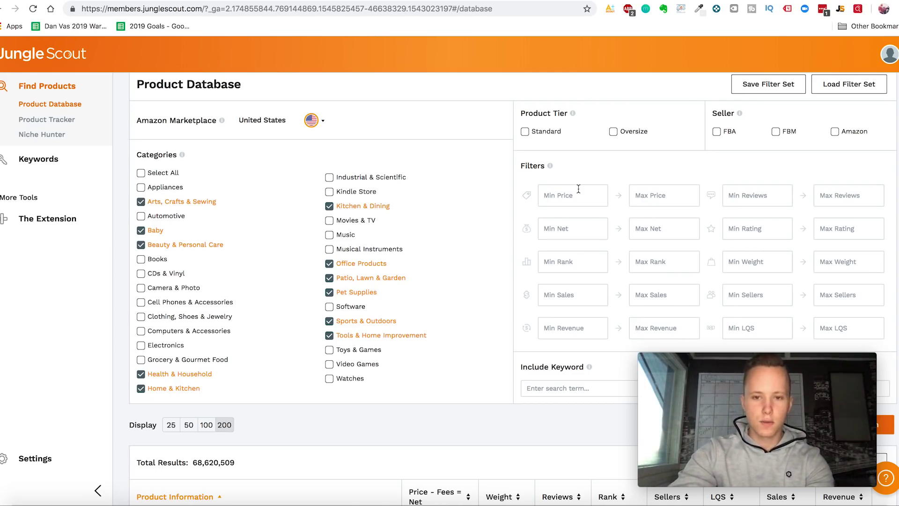
text(16.78)
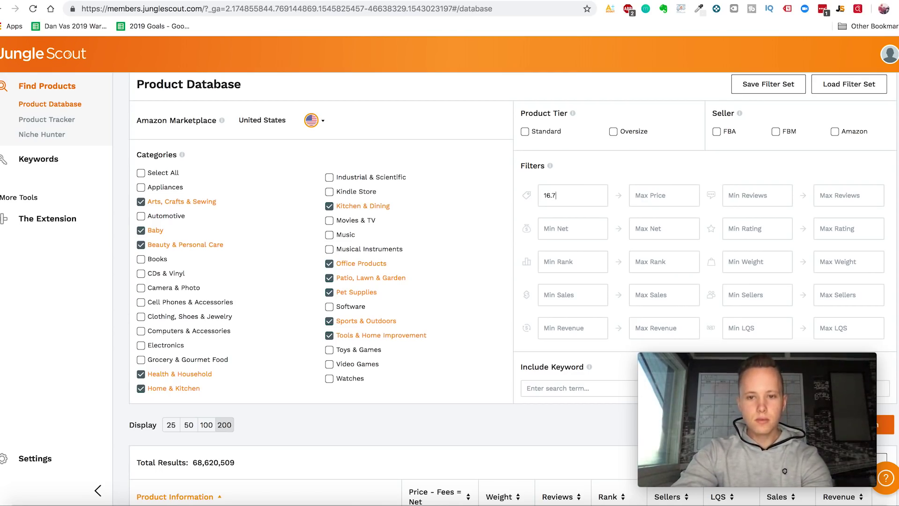
click(652, 195)
text(3)
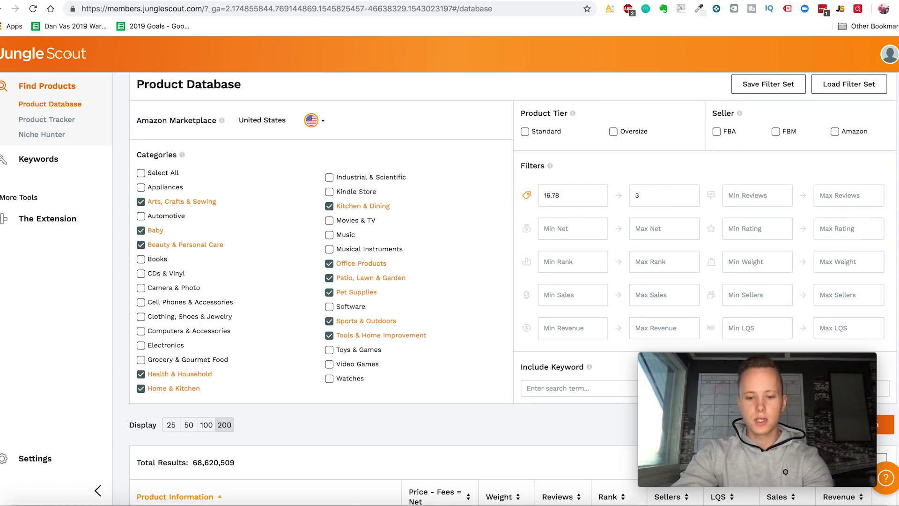
text(2.97)
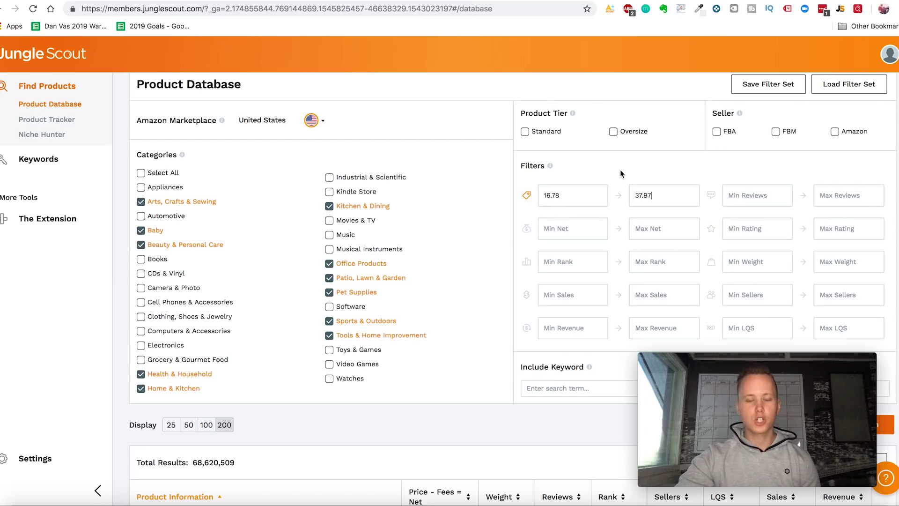
scroll(625, 175, down, 1)
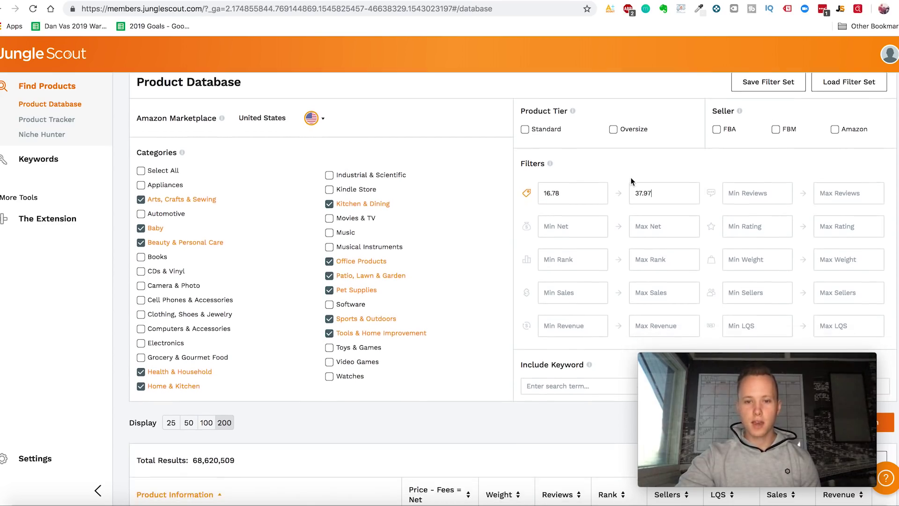
scroll(665, 220, up, 1)
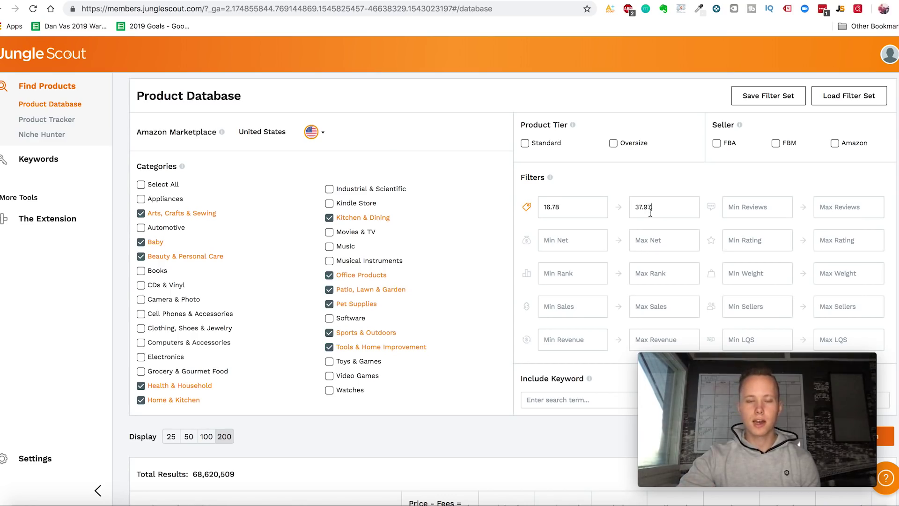
scroll(657, 195, down, 1)
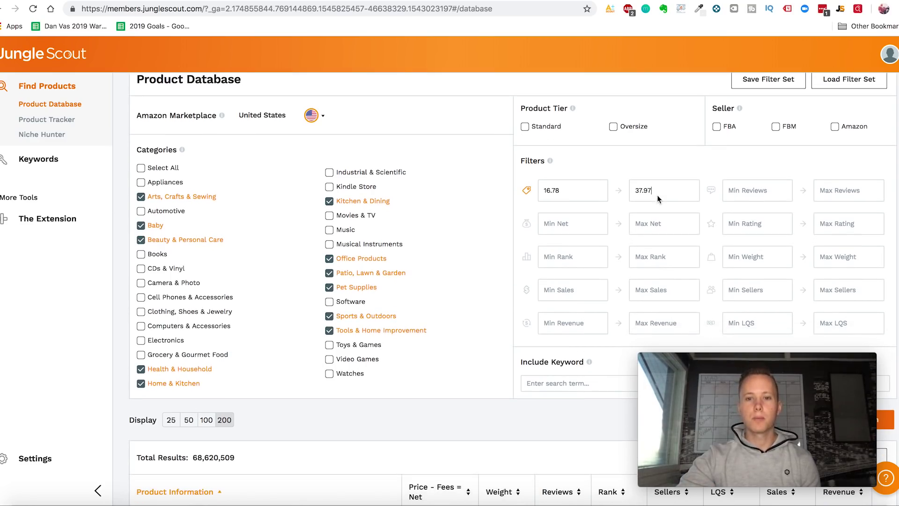
scroll(658, 195, up, 2)
scroll(647, 226, down, 3)
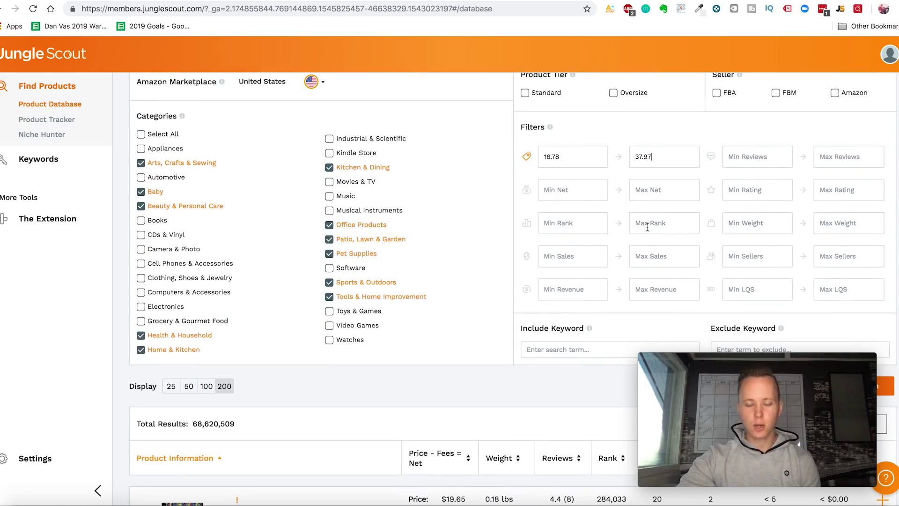
scroll(672, 221, up, 1)
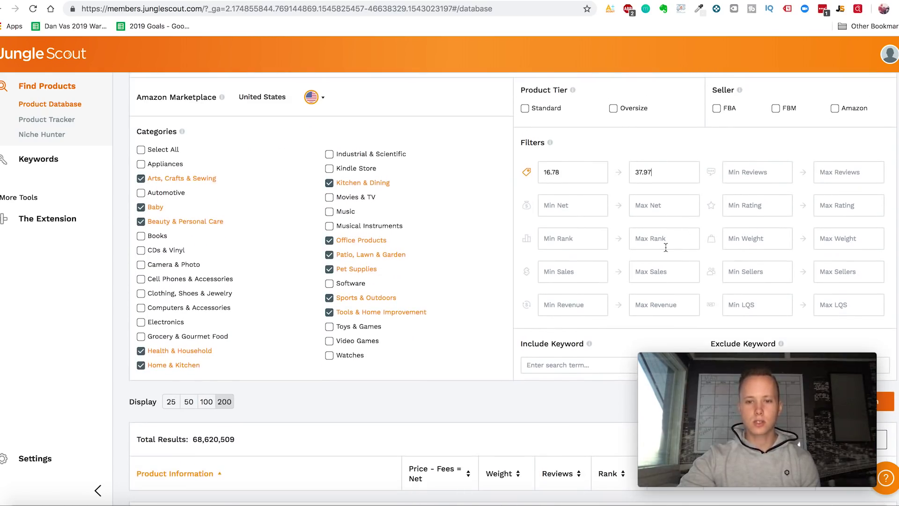
scroll(665, 247, down, 1)
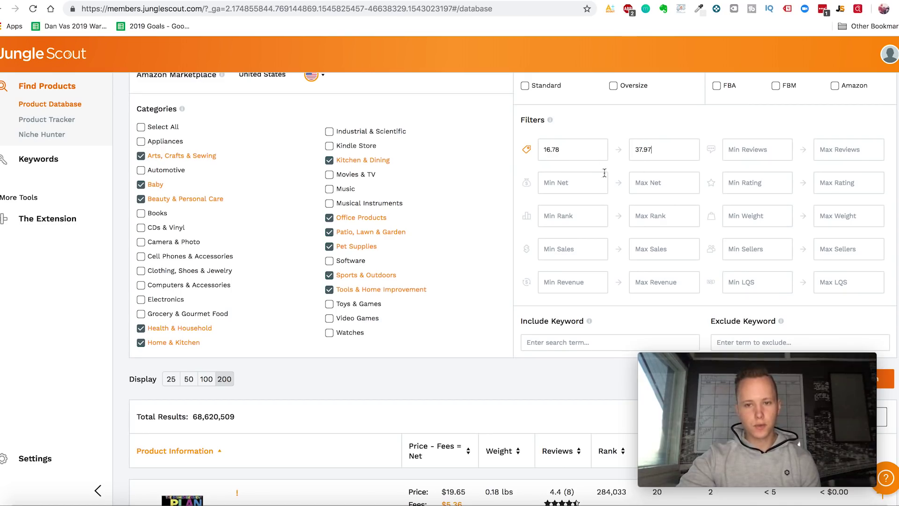
scroll(625, 182, down, 1)
scroll(625, 182, down, 1)
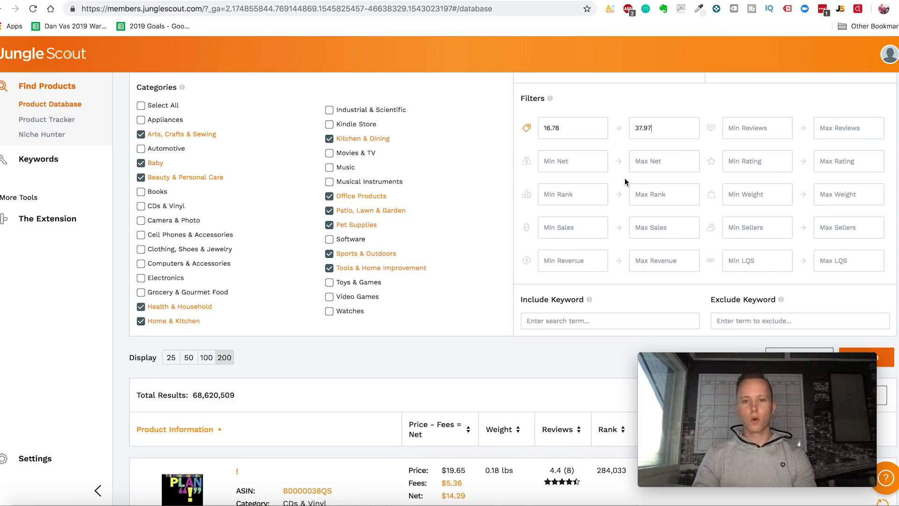
Step: Set the revenue filter to a minimum of 12467 and a maximum of 38996
click(567, 268)
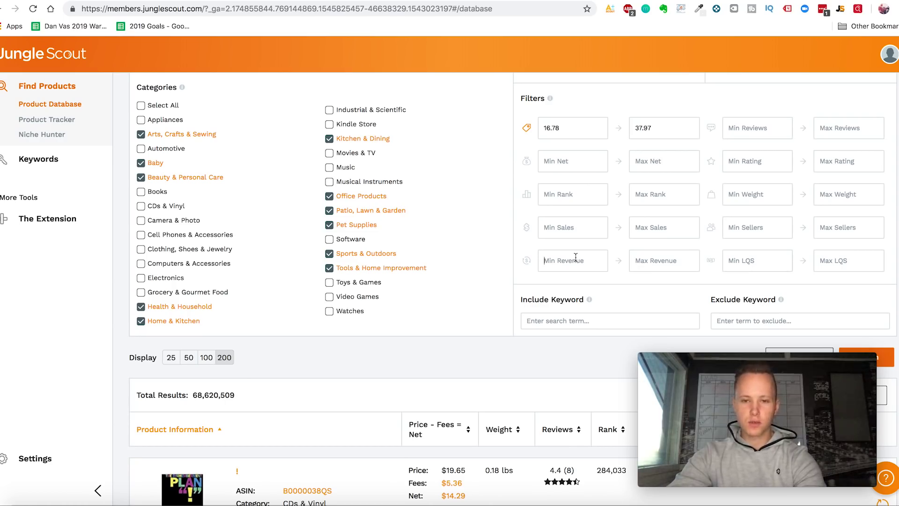
text(12)
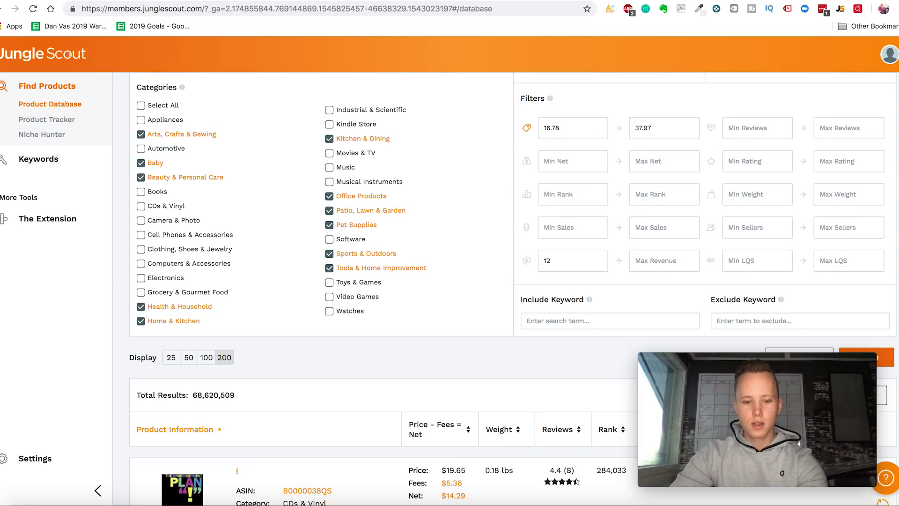
text(467)
click(639, 257)
text(38996)
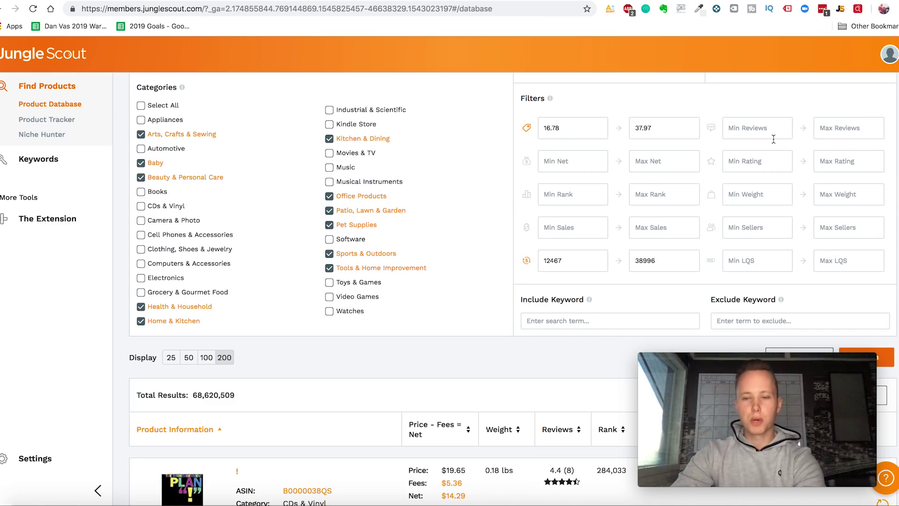
scroll(698, 188, up, 1)
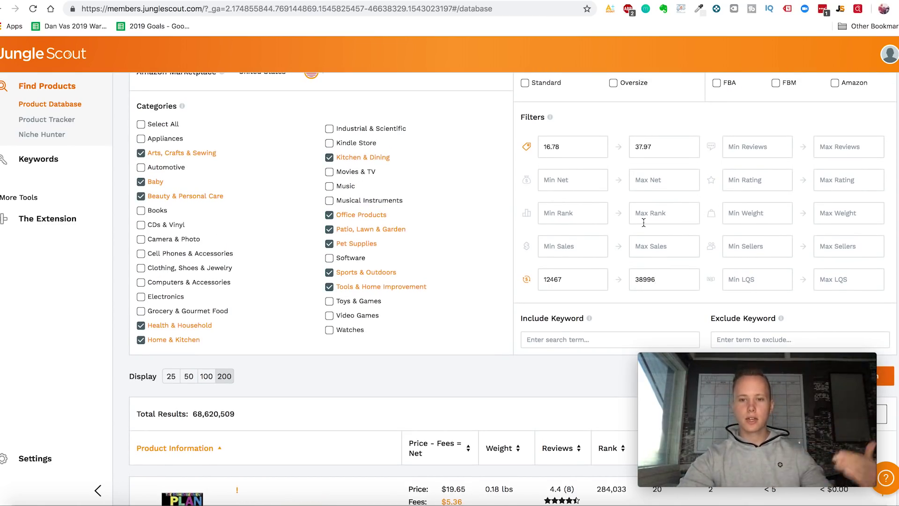
Step: Set the reviews filter to a maximum of 536
click(560, 279)
scroll(569, 219, down, 2)
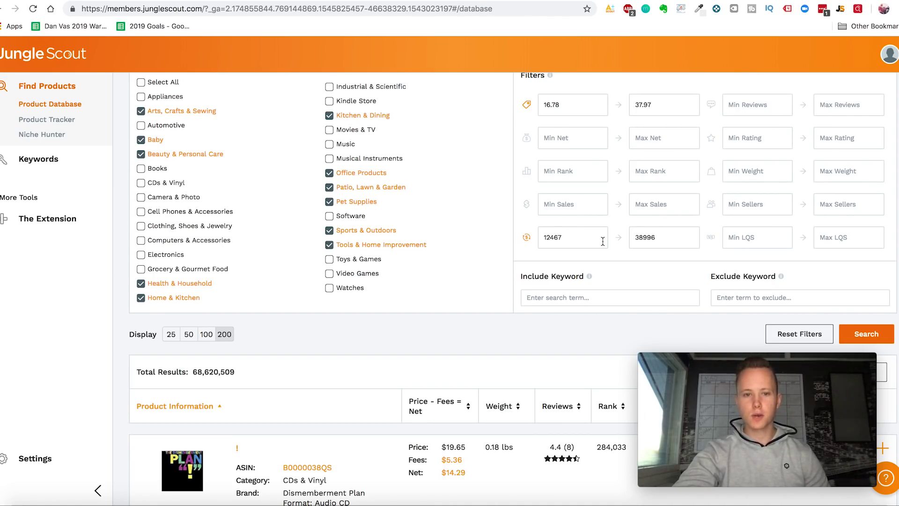
scroll(603, 241, up, 1)
scroll(572, 250, down, 1)
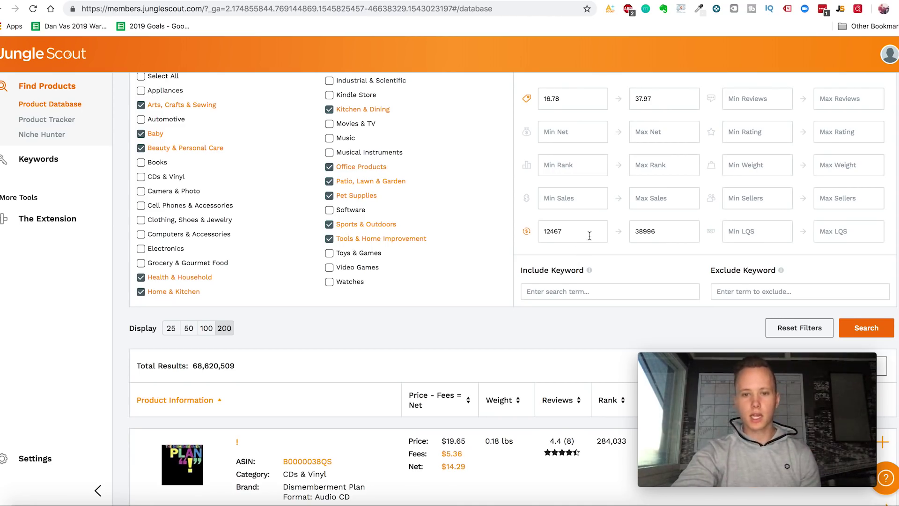
scroll(589, 235, up, 1)
scroll(590, 236, down, 1)
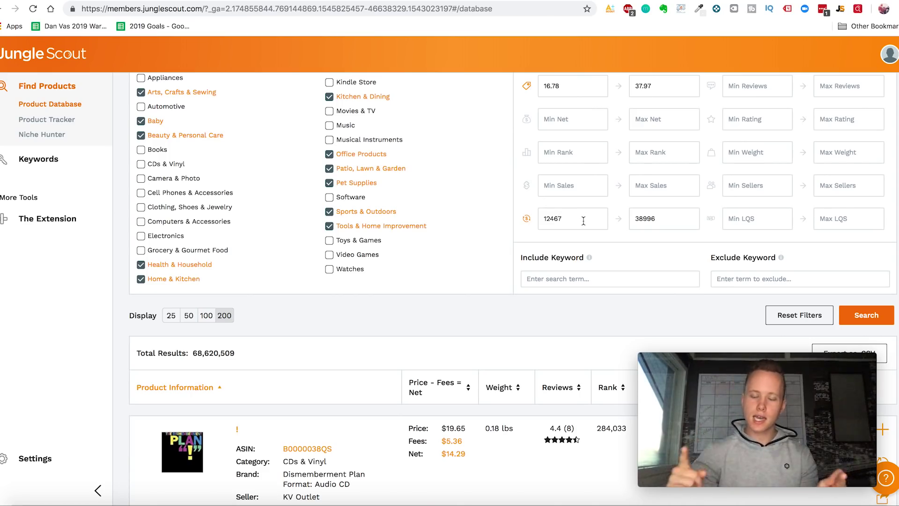
scroll(681, 251, up, 2)
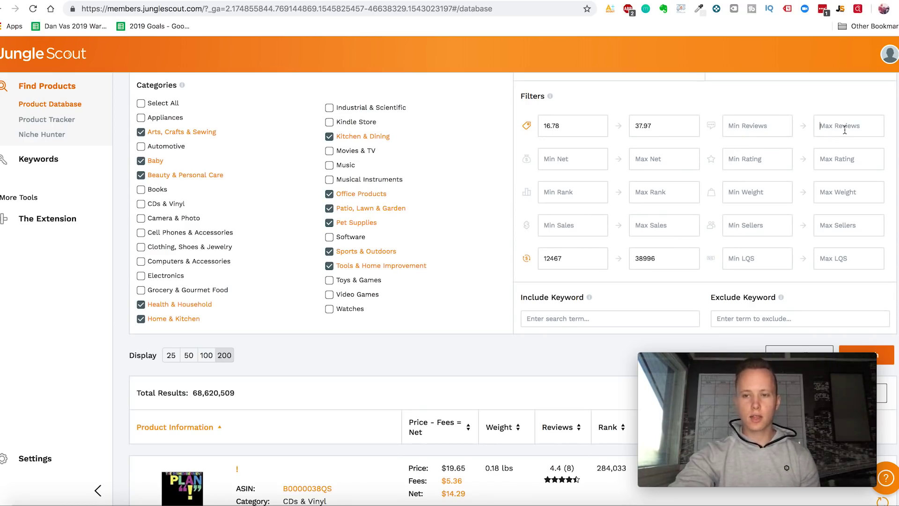
text(536)
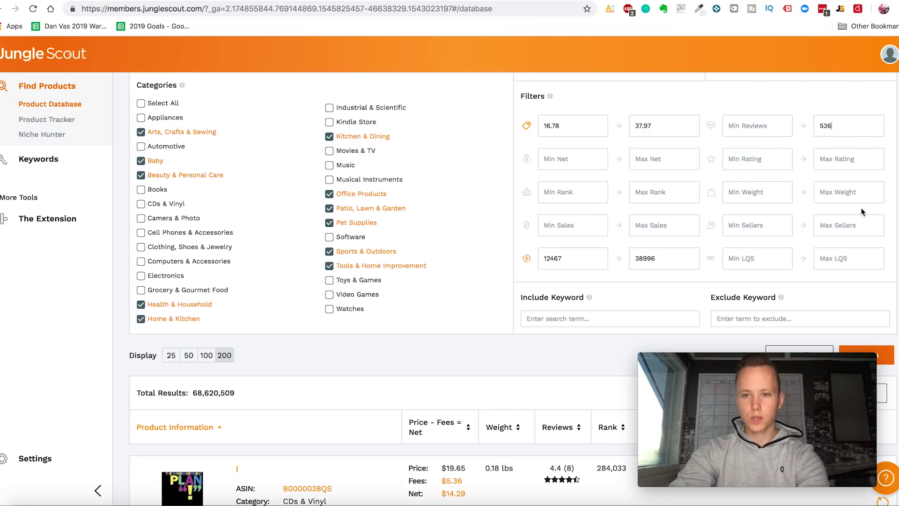
Step: Run the product search with the selected categories and the price, revenue and review filters
scroll(861, 207, down, 1)
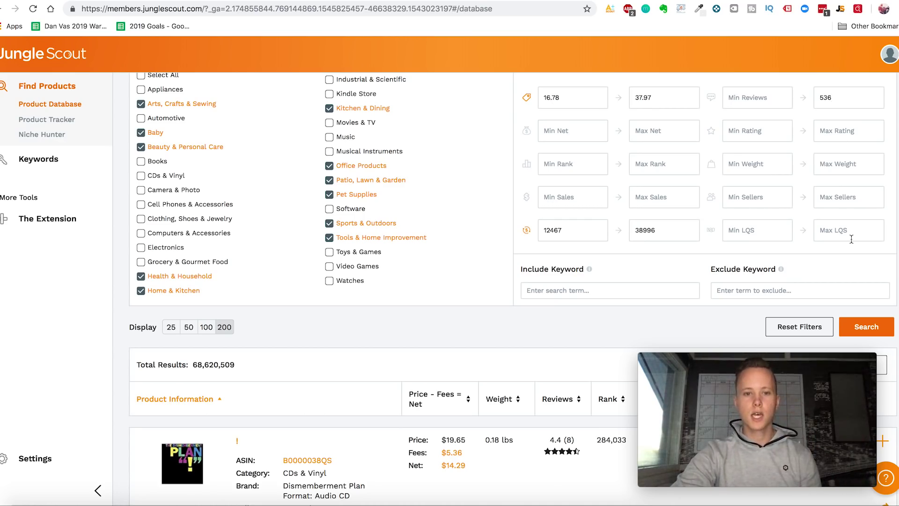
scroll(842, 244, up, 1)
scroll(840, 248, down, 1)
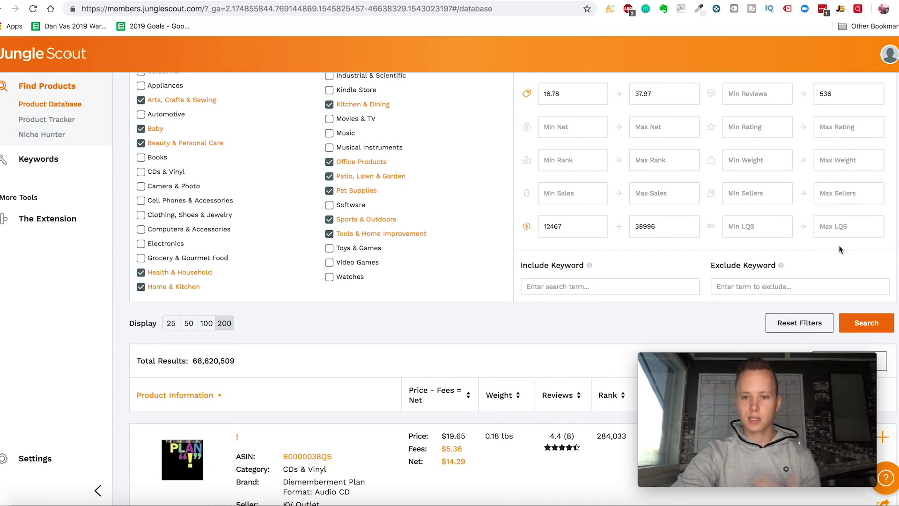
scroll(828, 210, up, 1)
scroll(824, 203, down, 1)
scroll(824, 203, up, 2)
scroll(824, 203, down, 2)
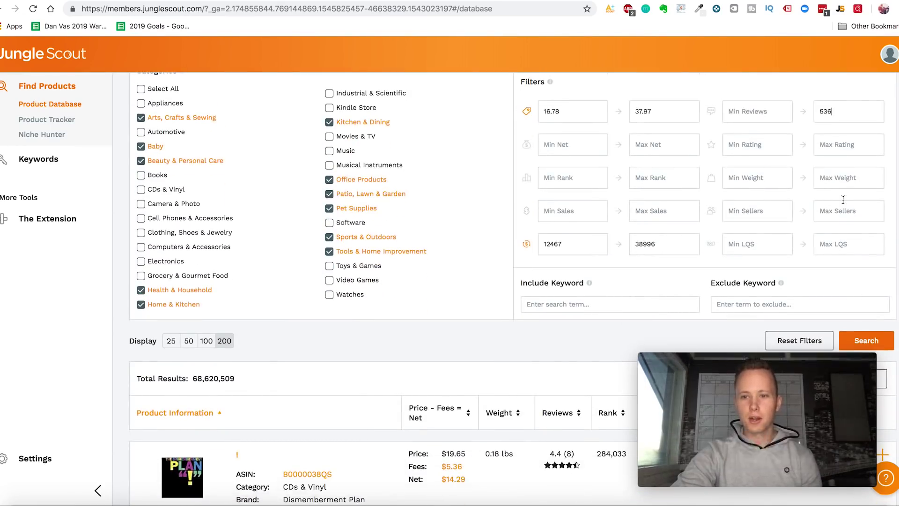
scroll(856, 356, down, 1)
click(855, 333)
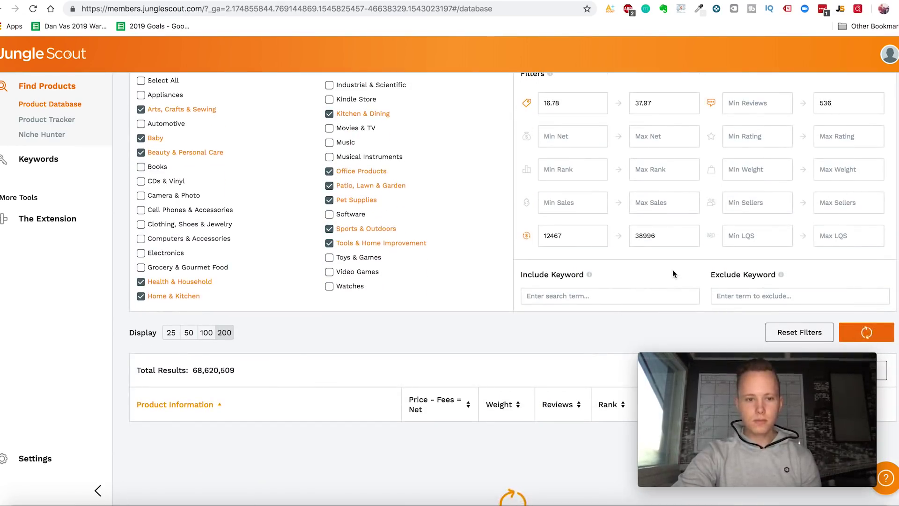
Step: Check the total number of results against the applied filters and selected categories
scroll(620, 316, down, 1)
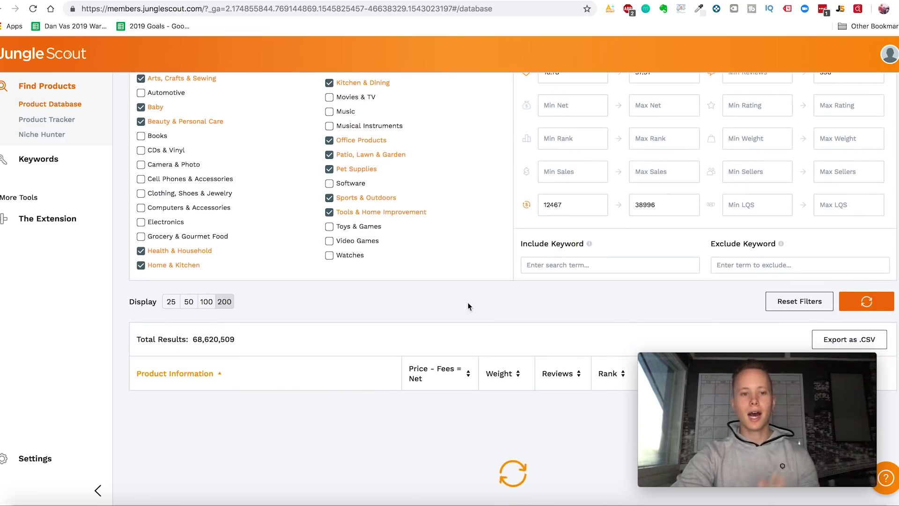
scroll(206, 335, down, 6)
scroll(206, 335, up, 4)
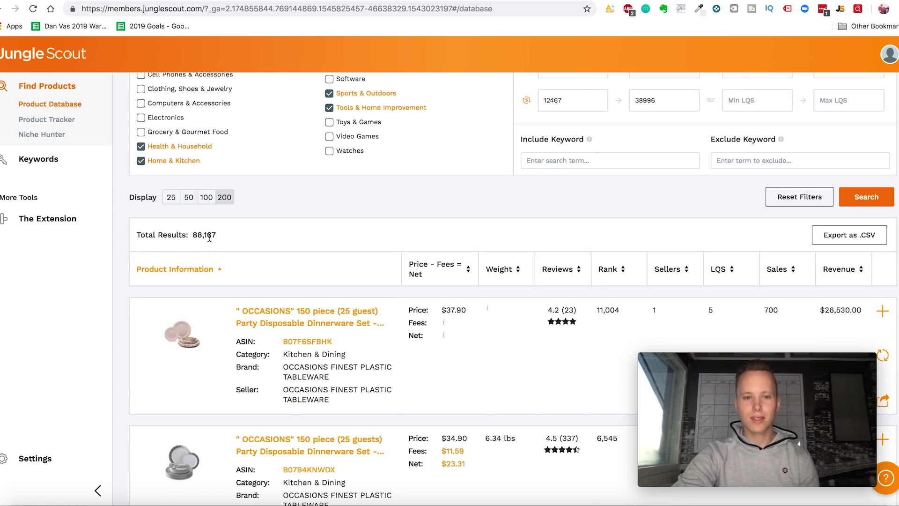
scroll(209, 238, up, 4)
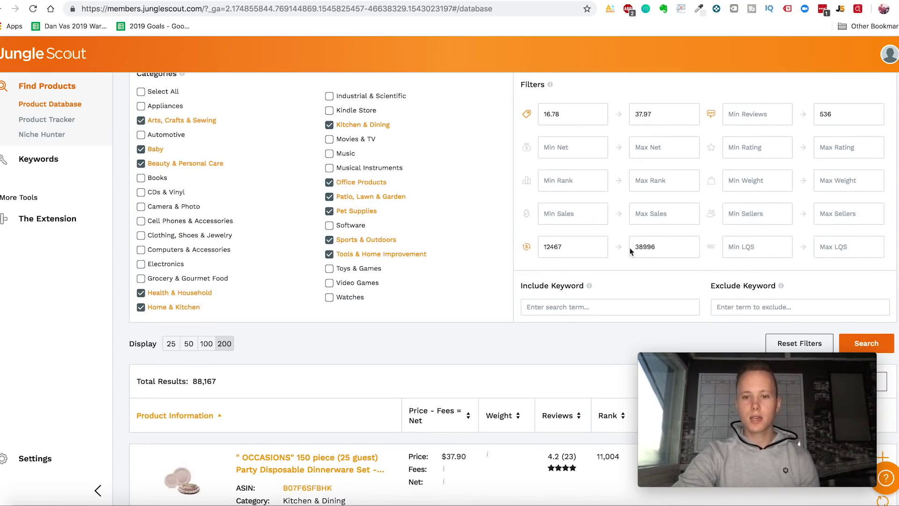
scroll(664, 248, up, 1)
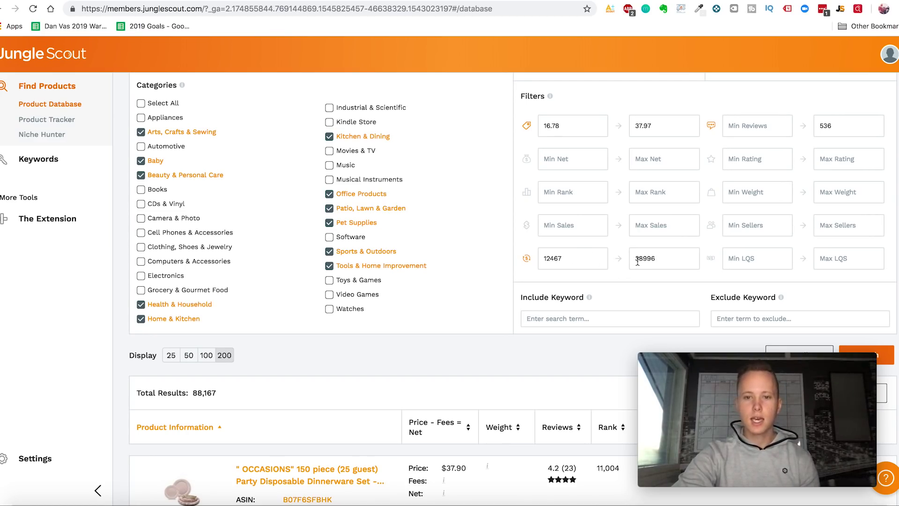
scroll(637, 263, down, 7)
scroll(488, 288, up, 3)
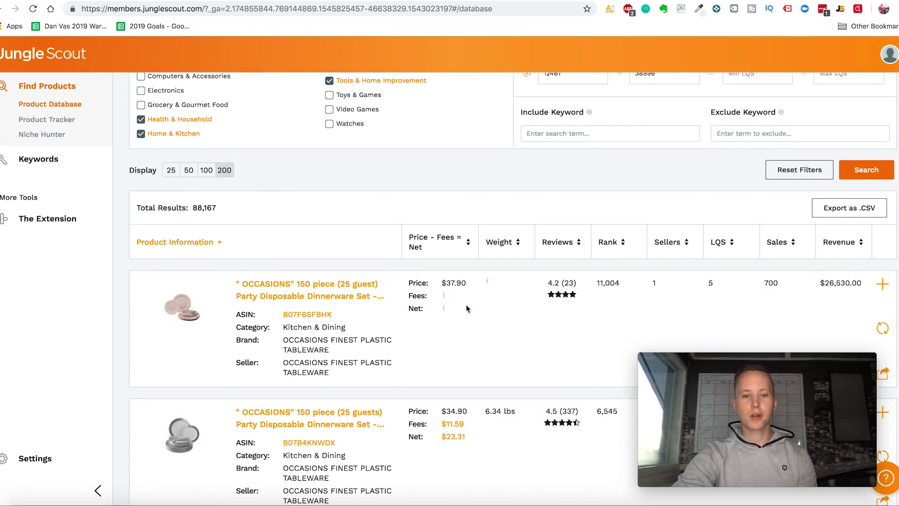
Step: Browse the filtered product listings for ideas, comparing their prices, reviews, sales and revenue
scroll(476, 299, down, 7)
scroll(459, 310, down, 6)
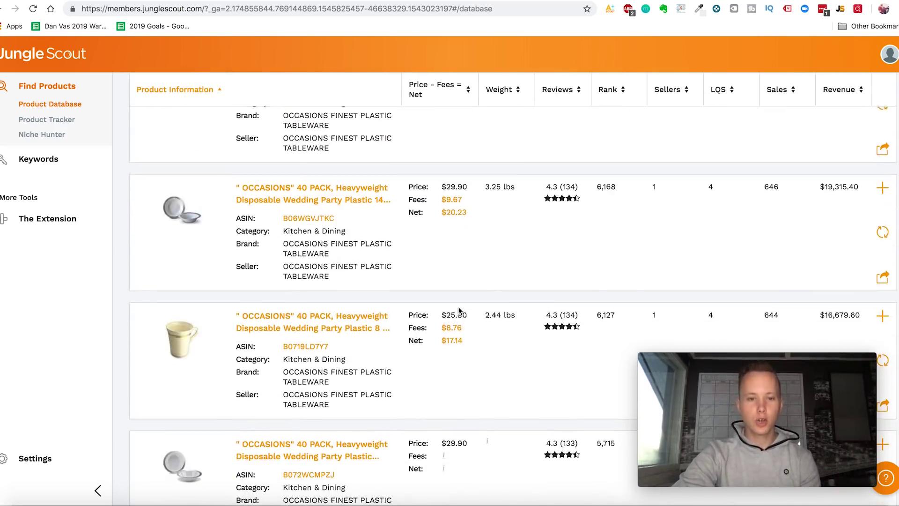
scroll(458, 311, down, 2)
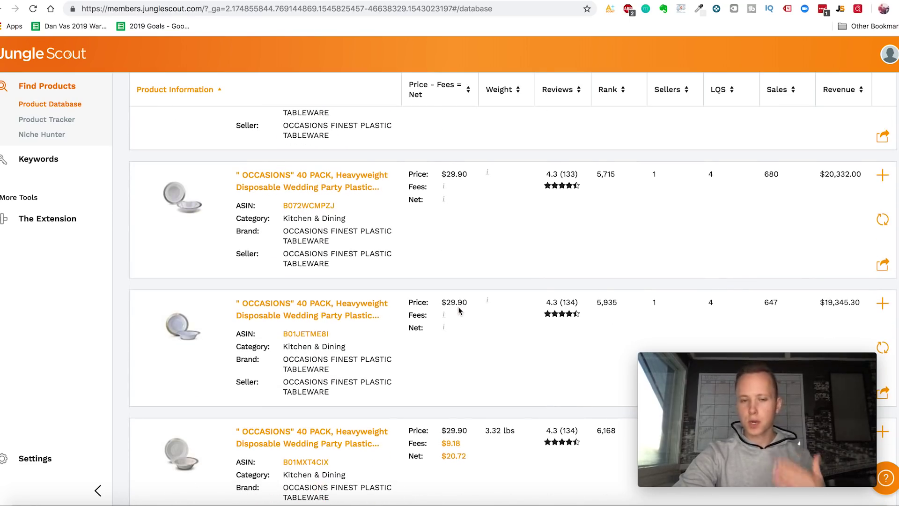
scroll(459, 311, down, 10)
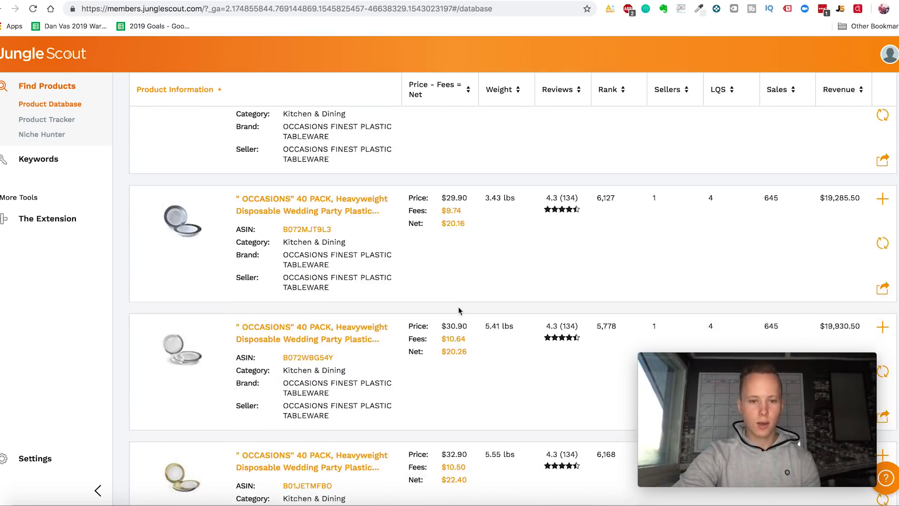
scroll(387, 295, up, 5)
scroll(300, 329, down, 15)
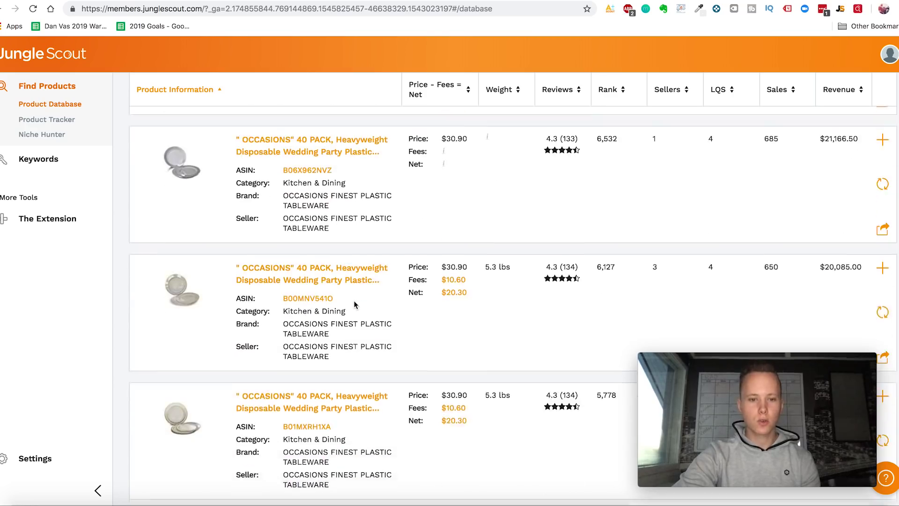
scroll(354, 305, up, 15)
scroll(337, 338, down, 5)
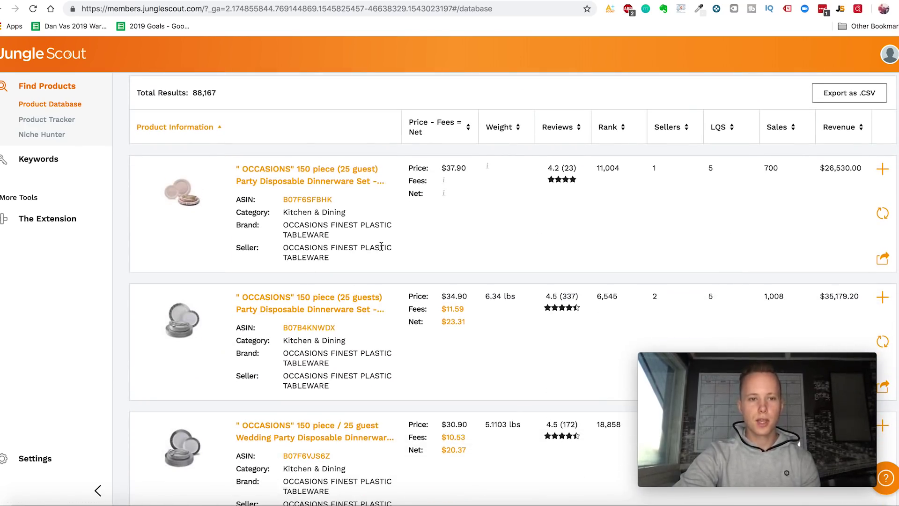
scroll(381, 247, down, 15)
scroll(381, 247, down, 12)
scroll(381, 250, down, 12)
scroll(382, 251, down, 10)
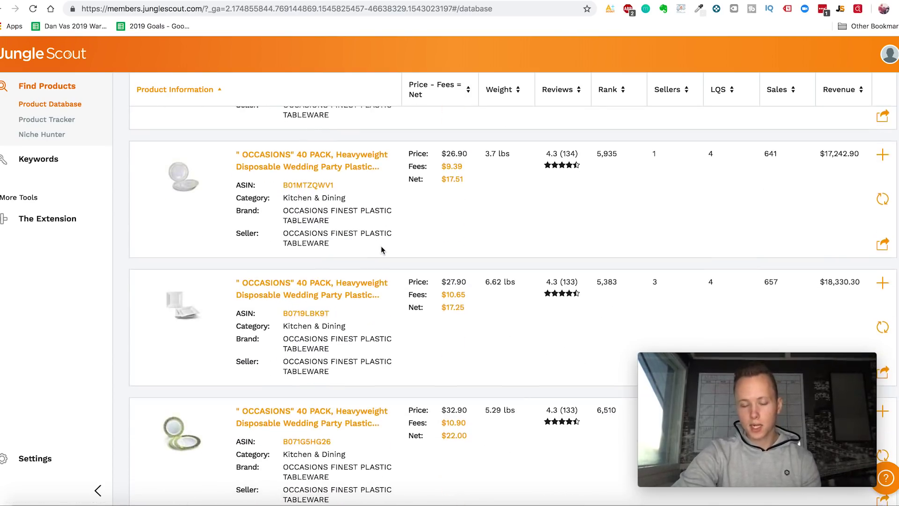
scroll(381, 250, down, 5)
scroll(381, 250, down, 3)
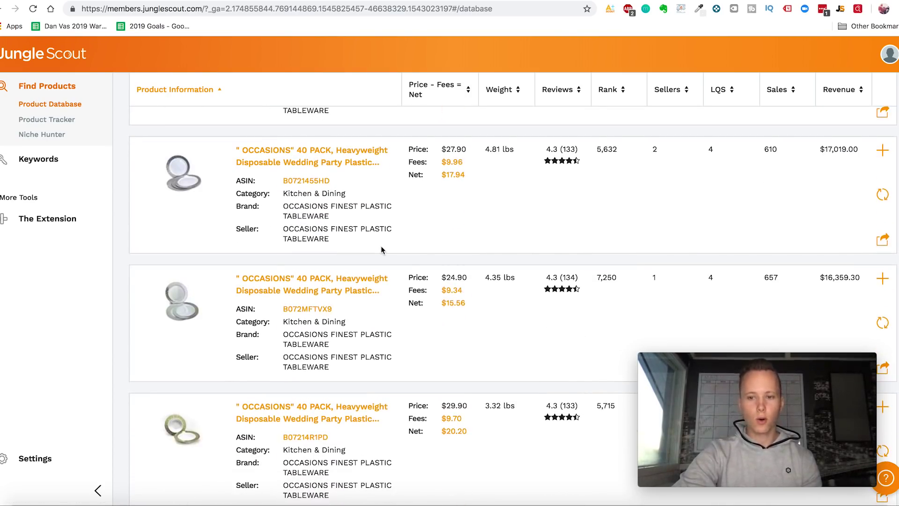
scroll(381, 250, down, 12)
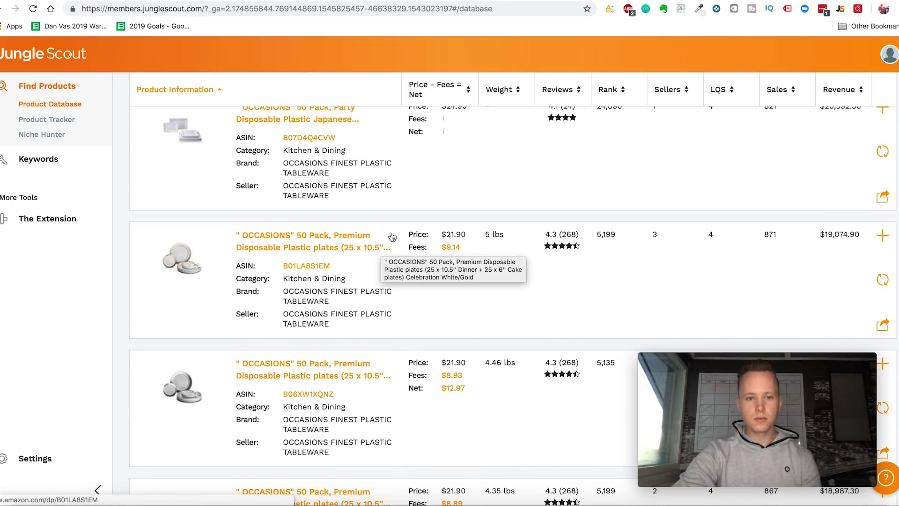
scroll(381, 250, down, 8)
scroll(391, 235, down, 10)
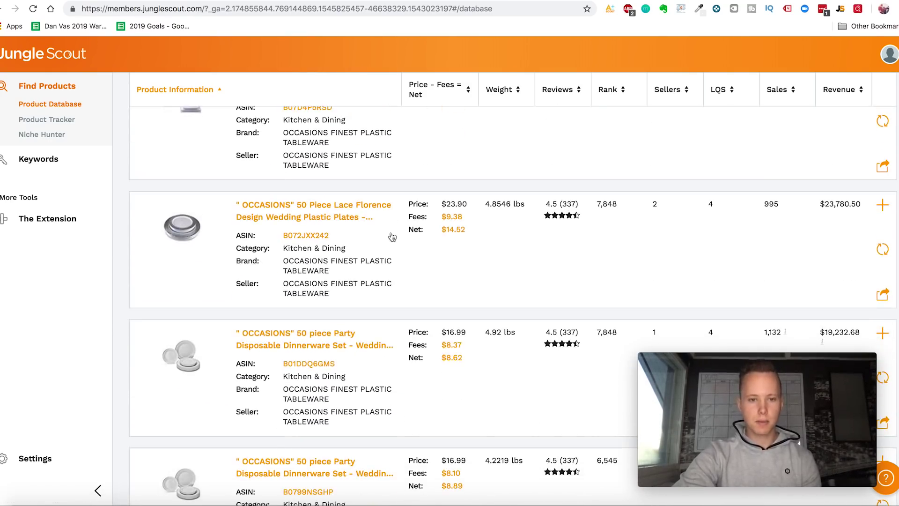
scroll(392, 236, down, 10)
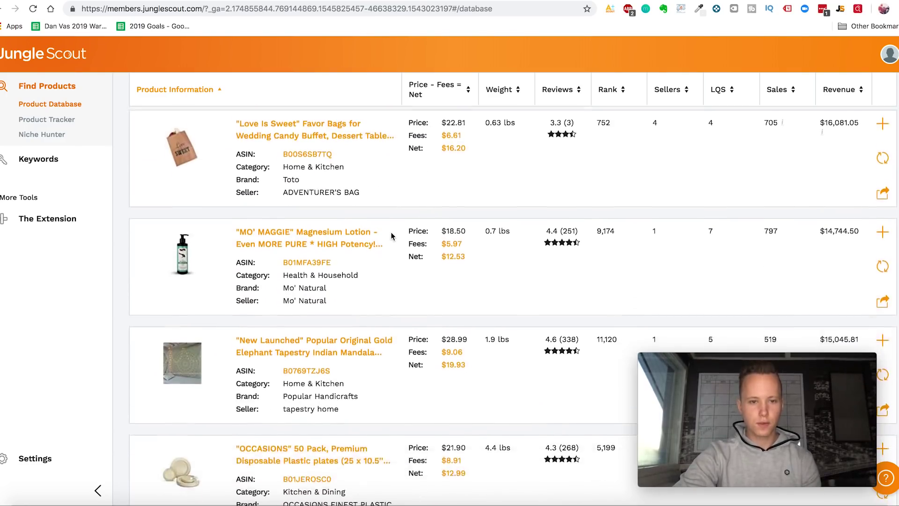
scroll(392, 237, down, 8)
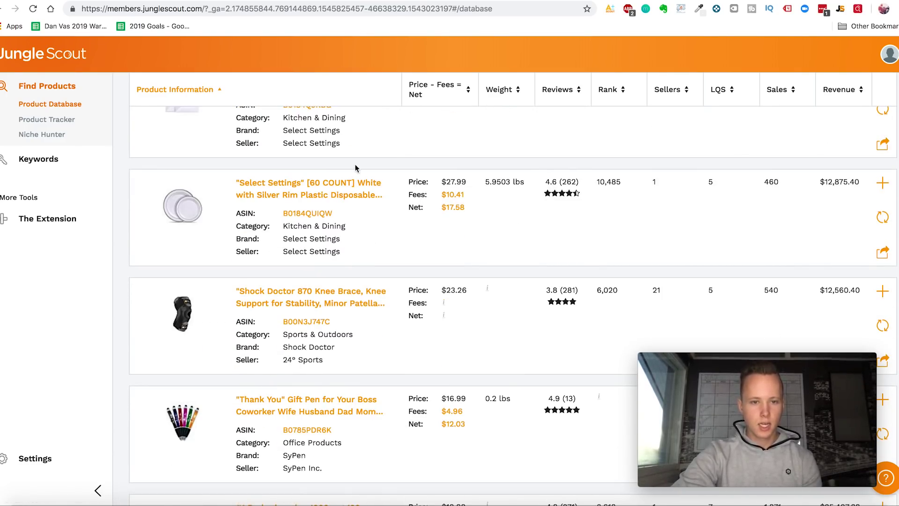
scroll(349, 281, down, 10)
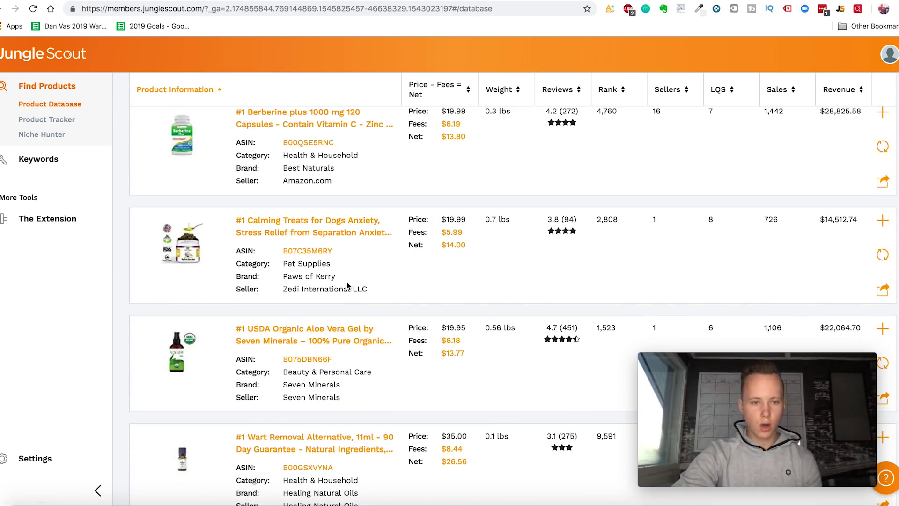
Step: Open the dog calming treats and the USDA Organic Aloe Vera Gel listings in new tabs
right_click(340, 228)
click(352, 234)
scroll(399, 203, down, 3)
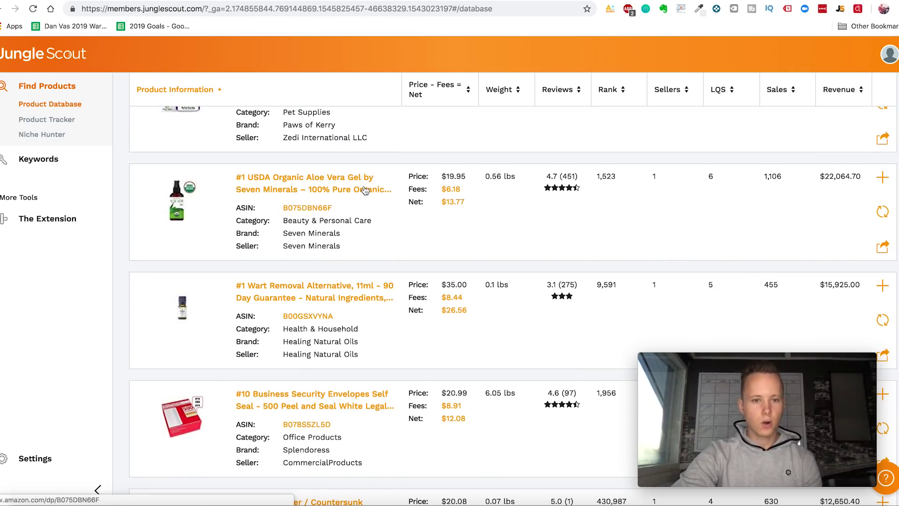
right_click(353, 186)
click(370, 190)
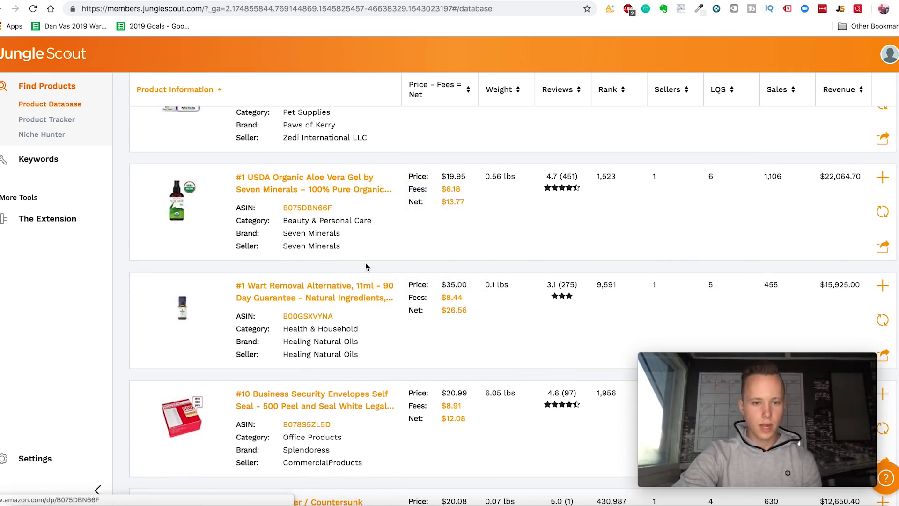
Step: Examine further listings beyond the aloe vera gel for product candidates, including the toddler bed rails
scroll(365, 263, up, 1)
scroll(387, 308, down, 6)
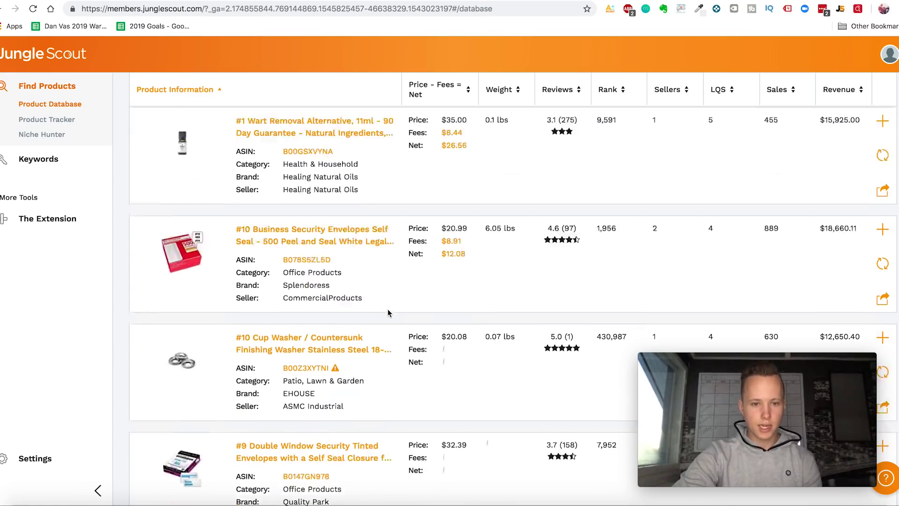
scroll(396, 351, down, 10)
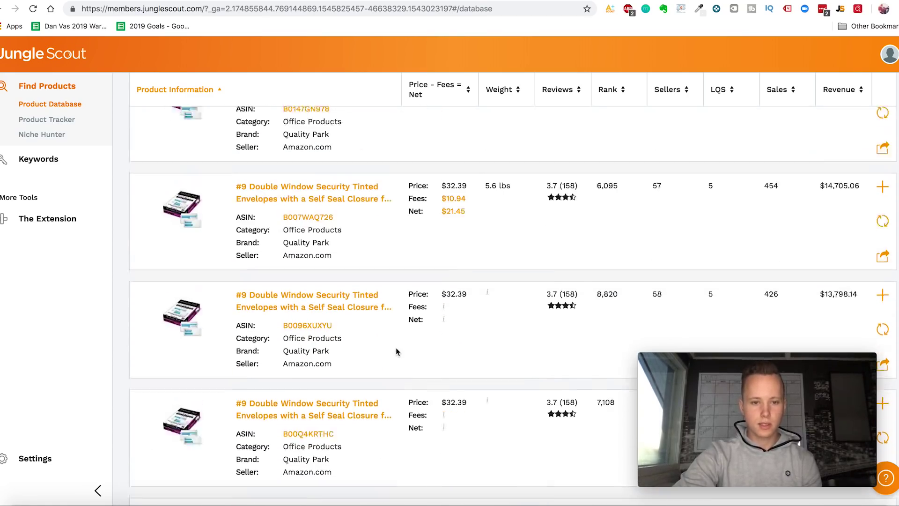
scroll(395, 351, down, 8)
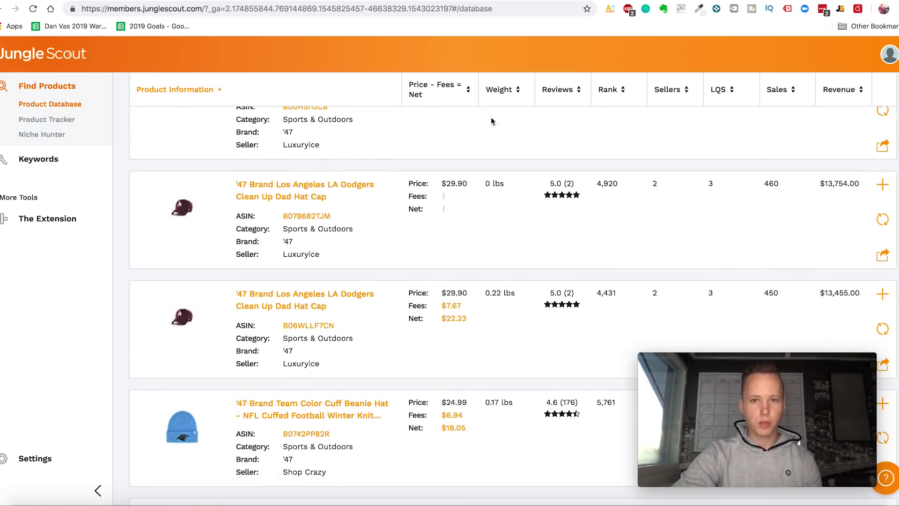
scroll(406, 278, down, 6)
scroll(410, 288, down, 4)
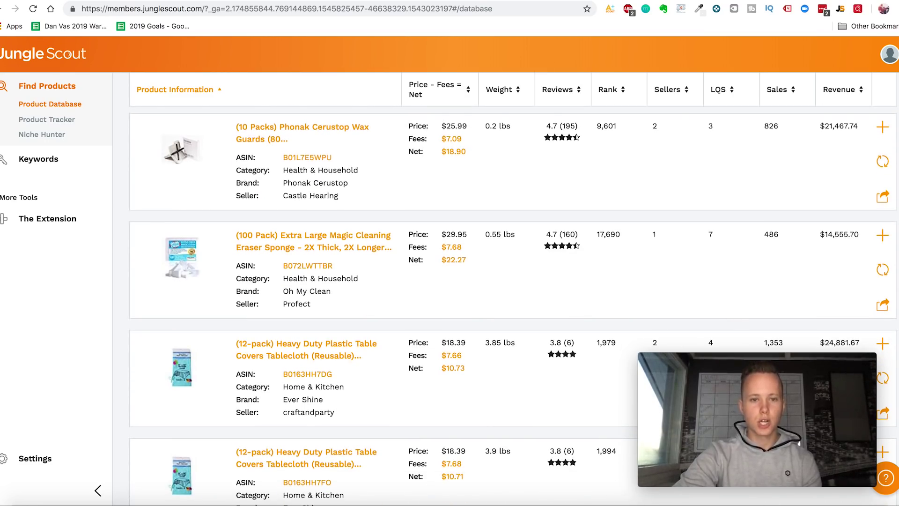
scroll(401, 271, down, 4)
scroll(400, 272, up, 6)
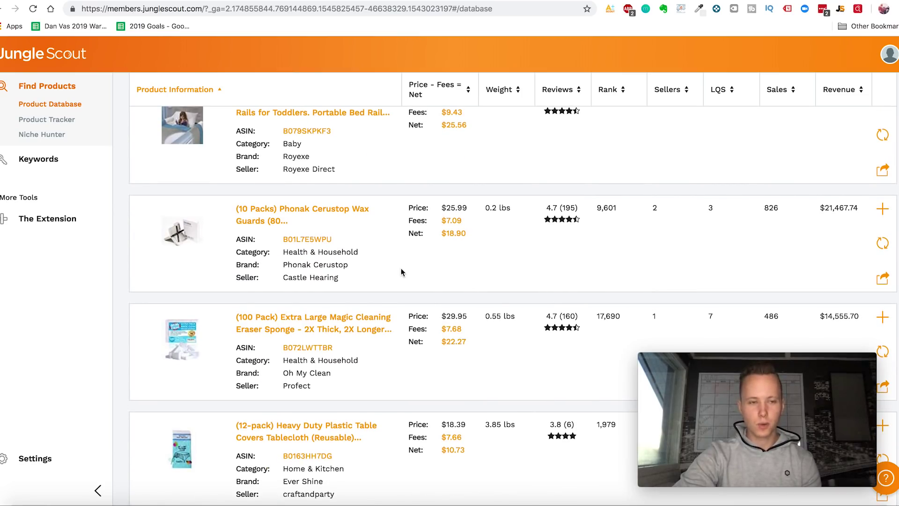
scroll(401, 272, up, 2)
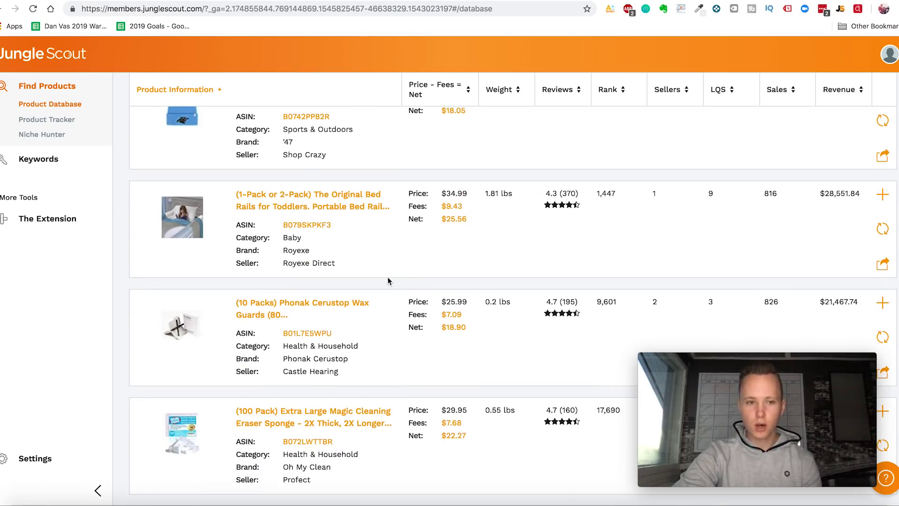
scroll(388, 281, up, 1)
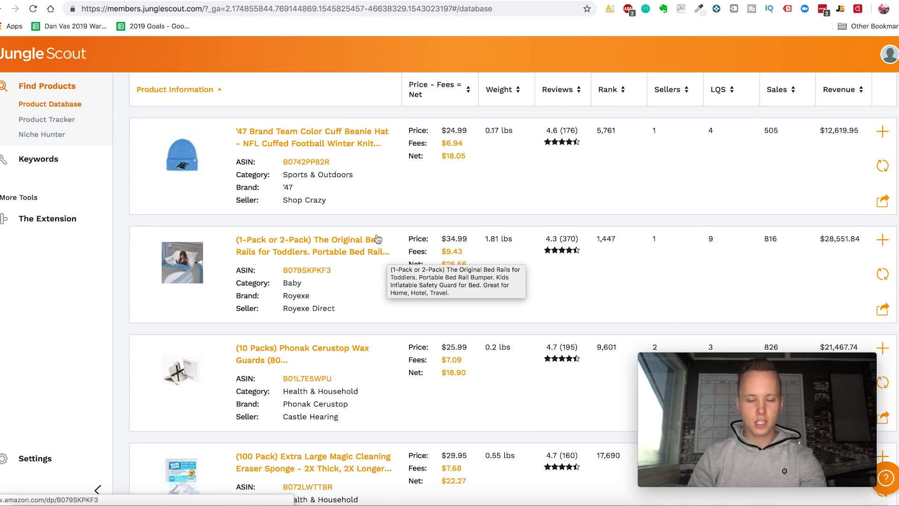
Step: Open the listing for the original toddler bed rails (1-Pack or 2-Pack) in a new tab
scroll(382, 220, up, 1)
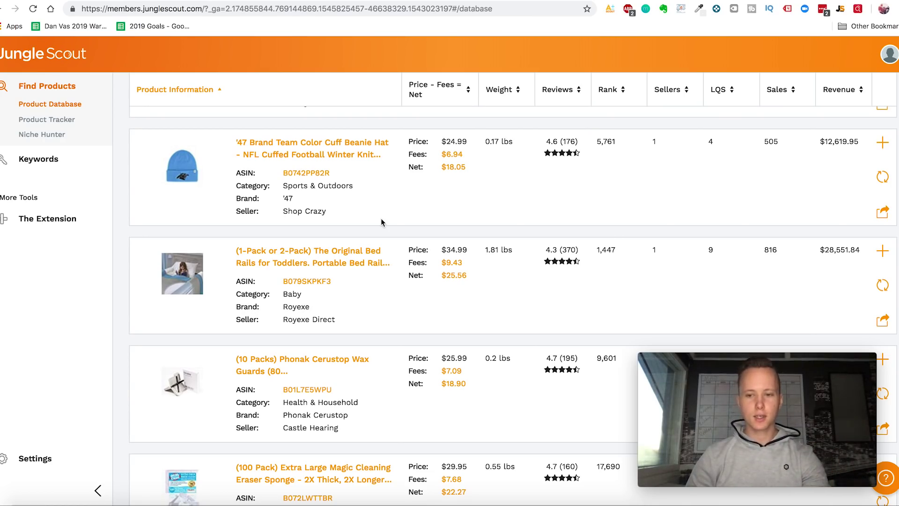
scroll(328, 254, up, 1)
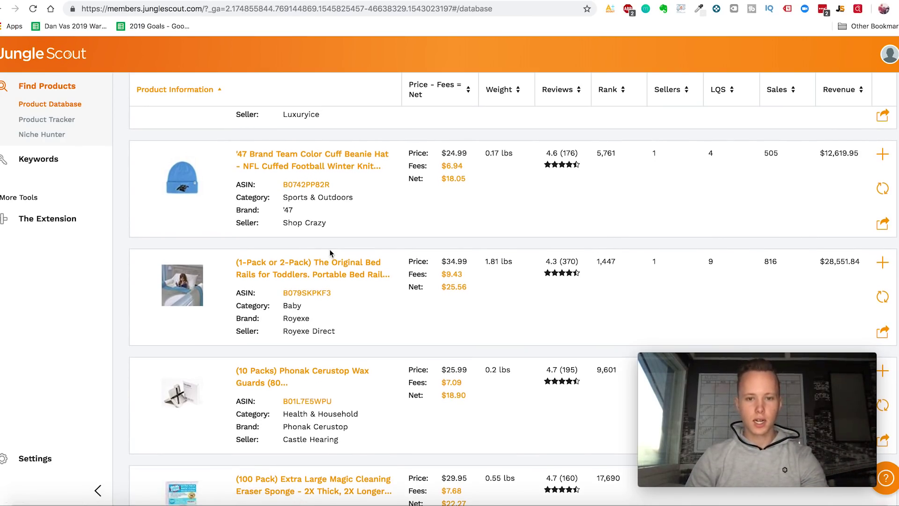
scroll(358, 248, up, 1)
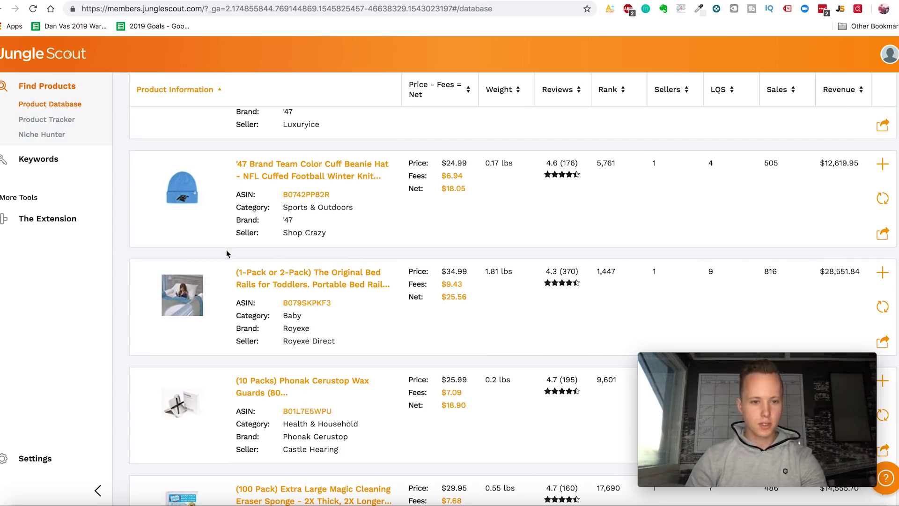
right_click(329, 280)
click(352, 280)
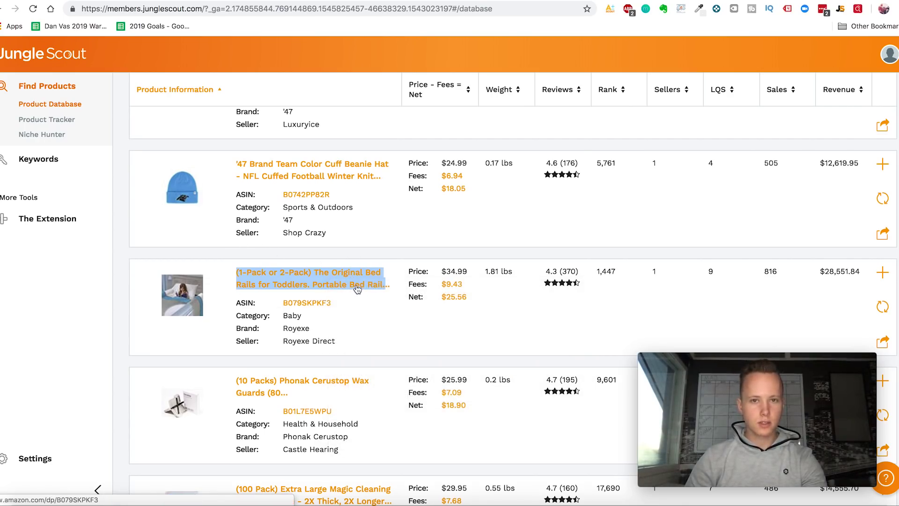
right_click(357, 284)
click(368, 290)
Step: Open the listing for the 2-pack 2 Step Stool for Kids in a new tab
scroll(360, 339, down, 15)
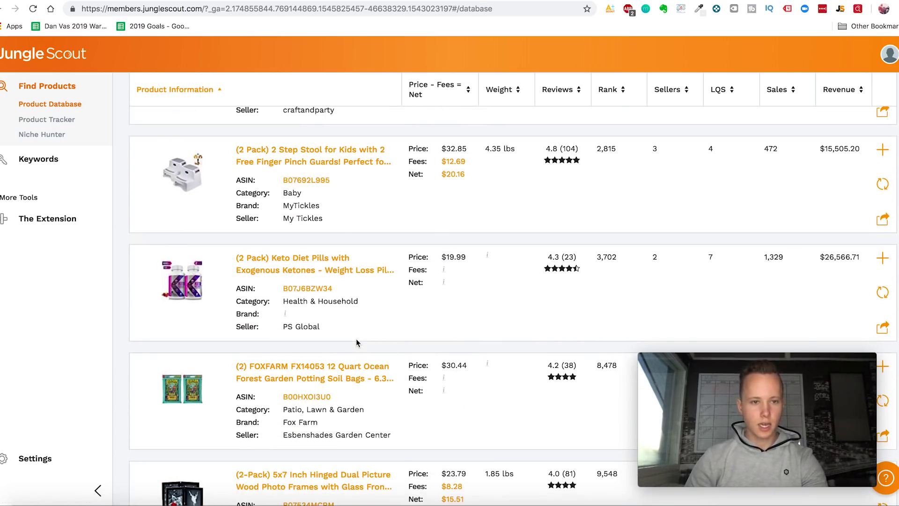
right_click(343, 162)
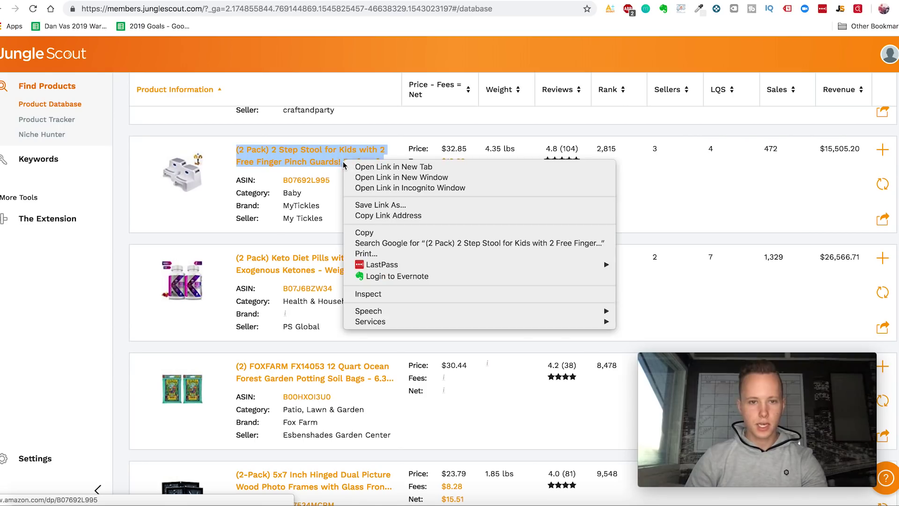
click(354, 166)
Step: Examine the multi-pack listings from the kids' step stool to the 3 oz sauce cups for product candidates
scroll(291, 229, up, 1)
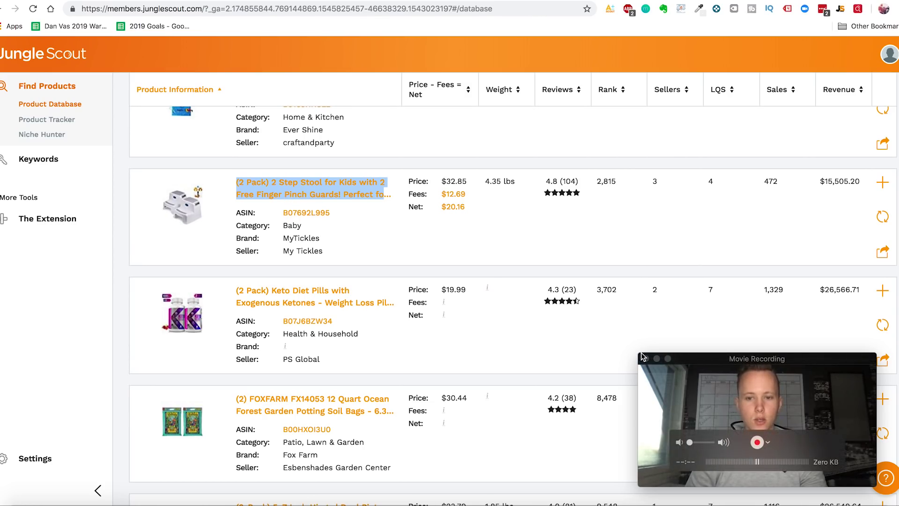
click(655, 364)
scroll(453, 351, down, 10)
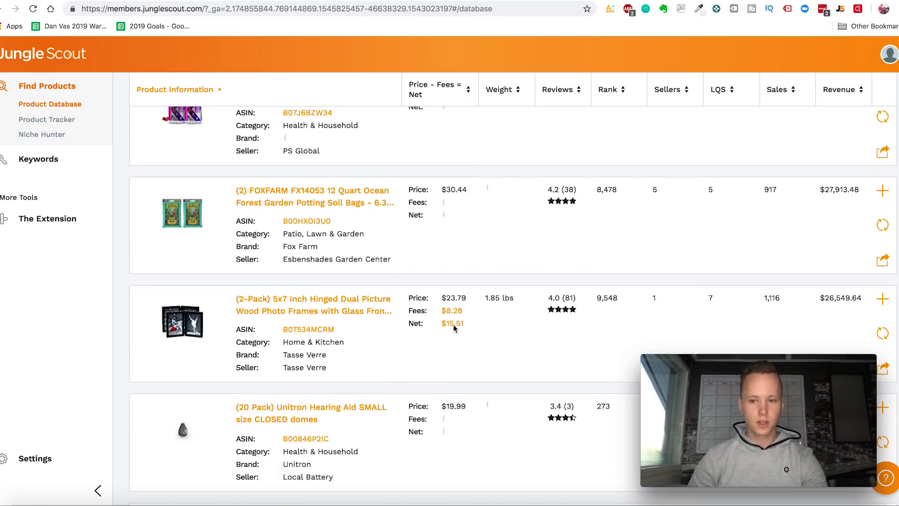
scroll(453, 329, down, 6)
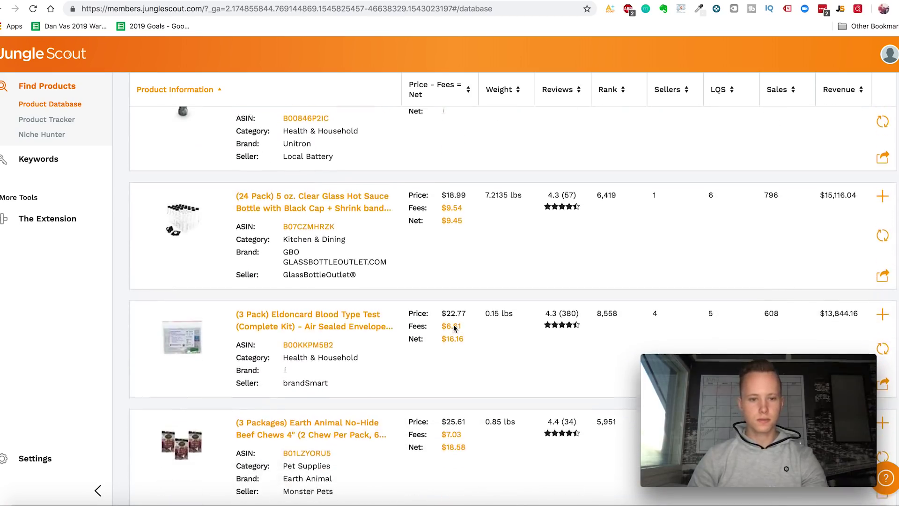
scroll(453, 328, down, 2)
scroll(453, 329, up, 2)
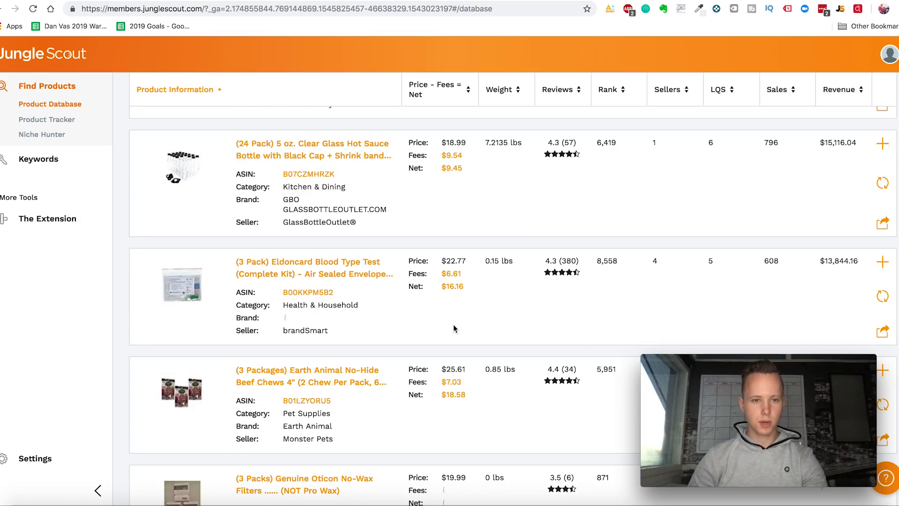
scroll(453, 329, down, 12)
scroll(453, 329, down, 3)
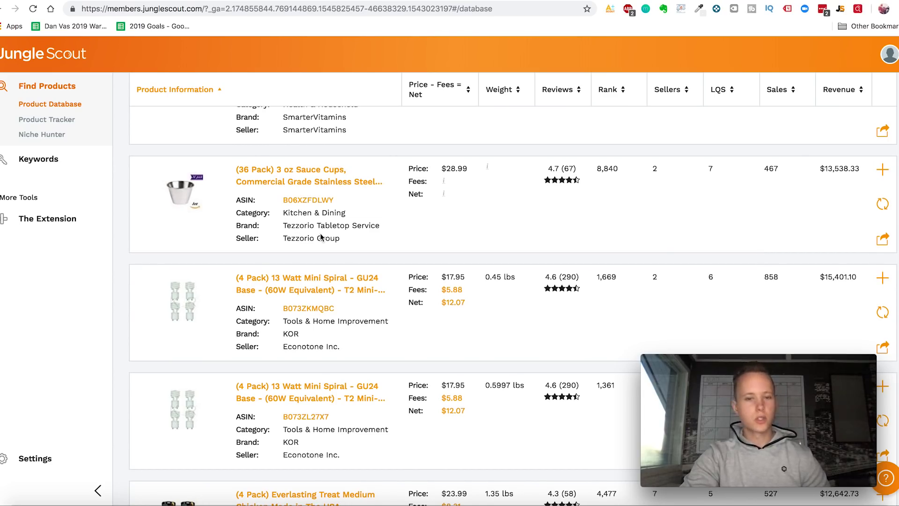
Step: Look through the listings beyond the sauce cups, including sheets, dog chews, whiskey glasses and fitness trackers, for product ideas
scroll(321, 237, down, 3)
scroll(390, 247, down, 15)
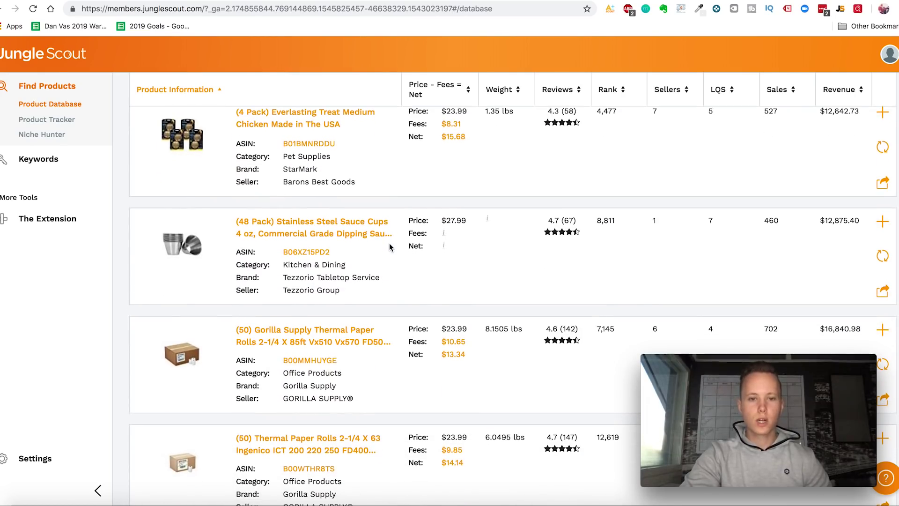
scroll(380, 295, down, 2)
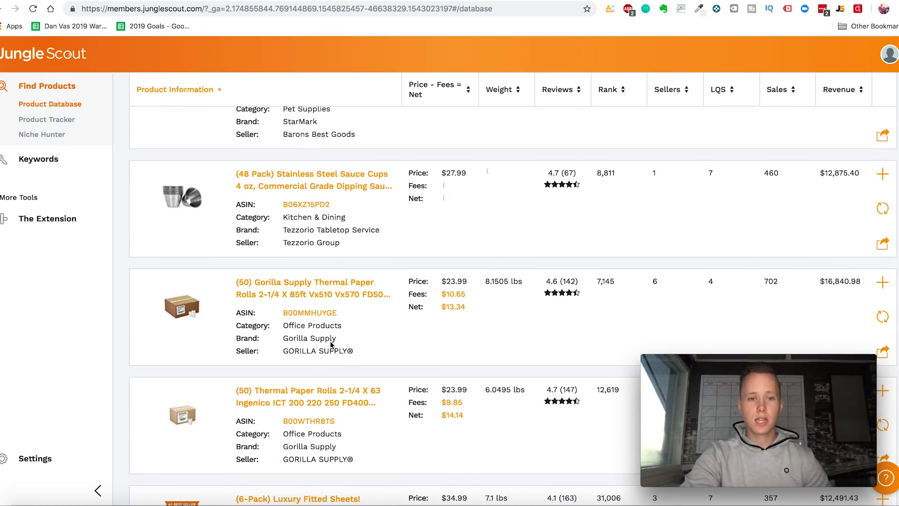
scroll(342, 360, down, 4)
scroll(342, 359, down, 5)
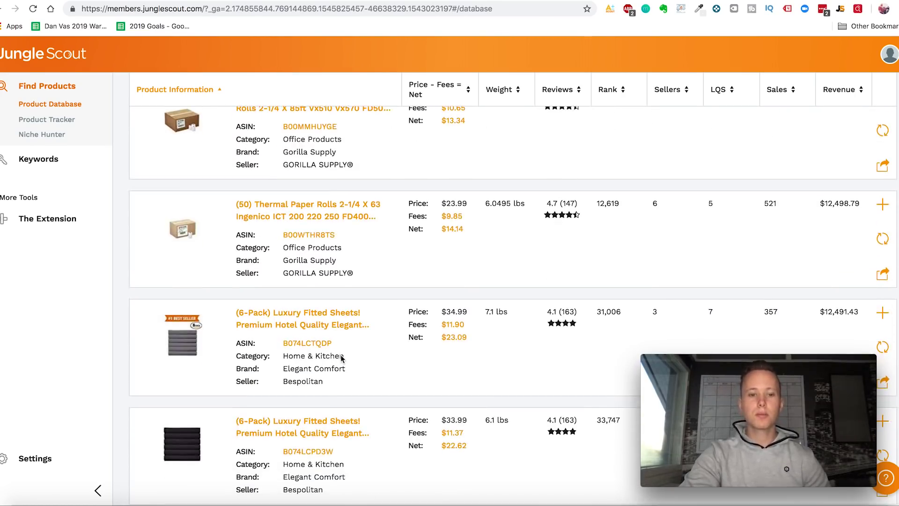
scroll(372, 399, down, 12)
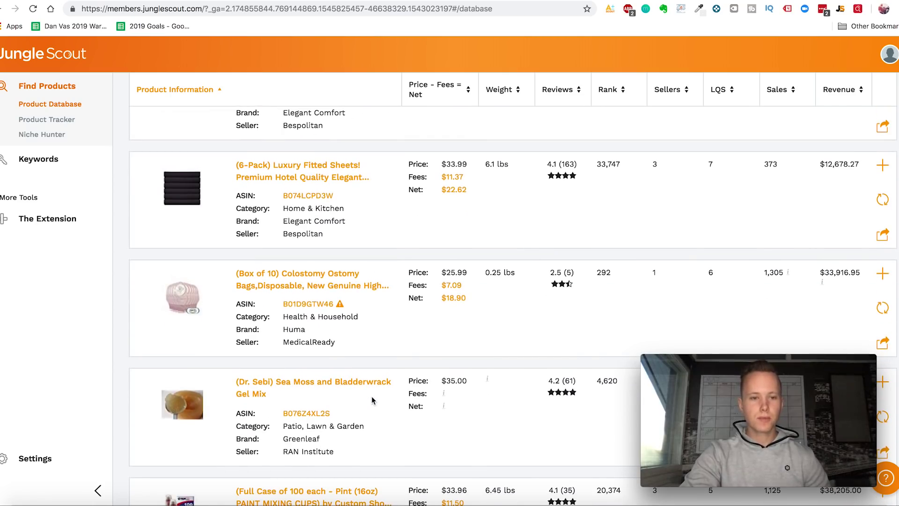
scroll(372, 399, down, 5)
scroll(373, 399, down, 3)
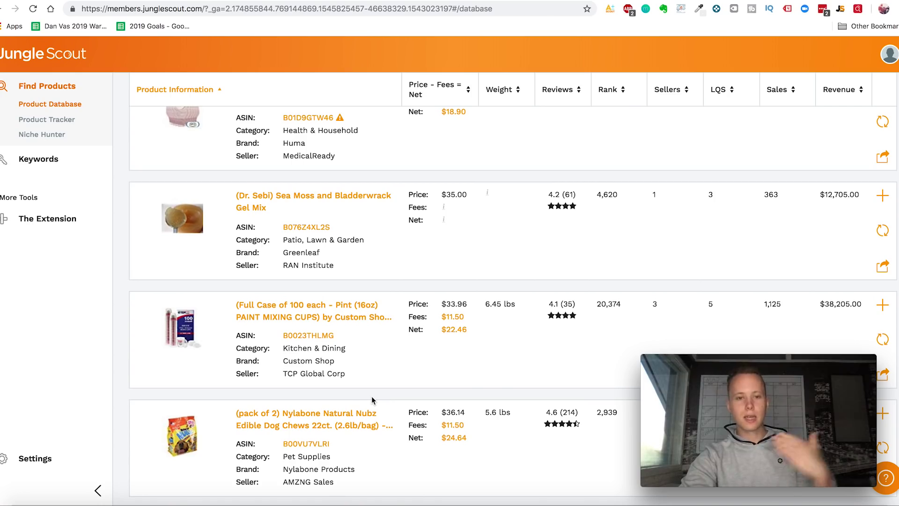
scroll(373, 399, down, 13)
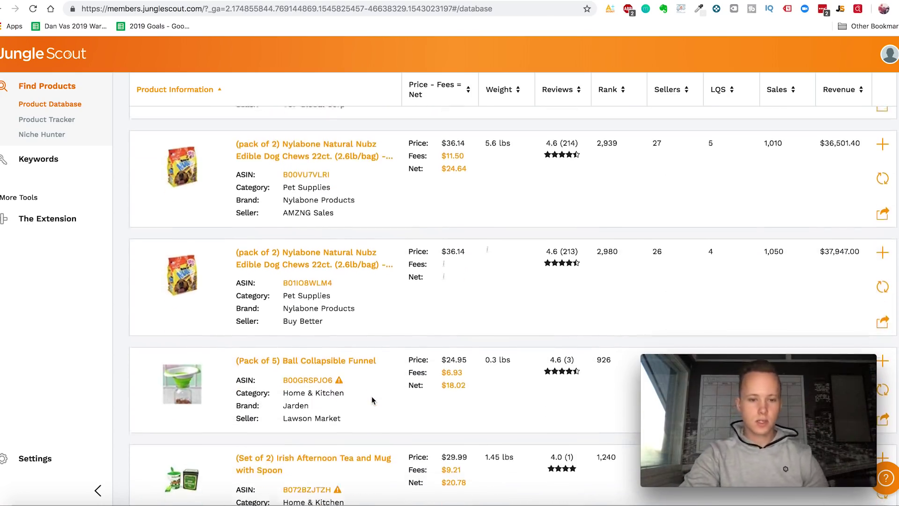
scroll(372, 400, down, 20)
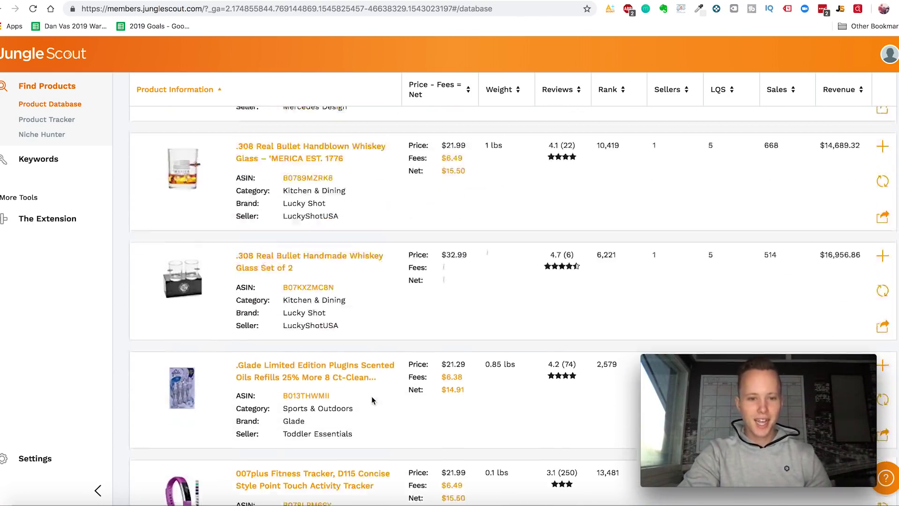
scroll(372, 400, down, 20)
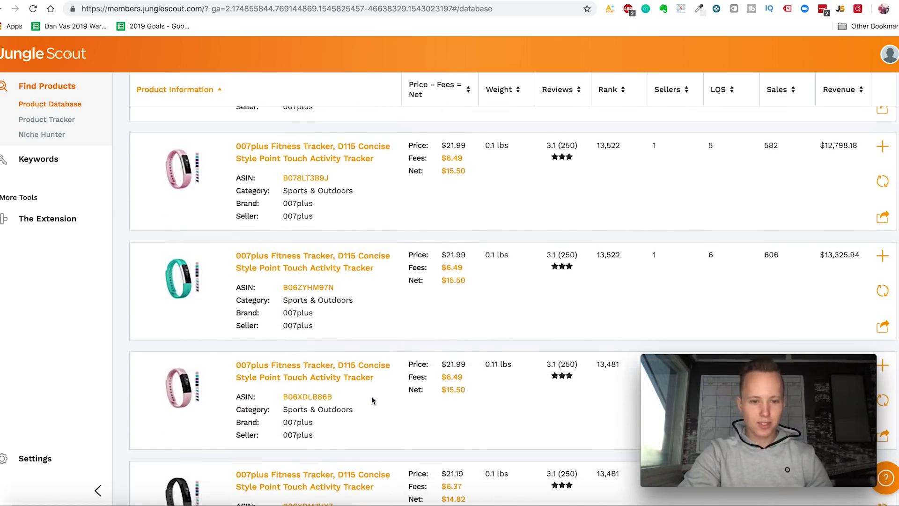
scroll(372, 400, down, 20)
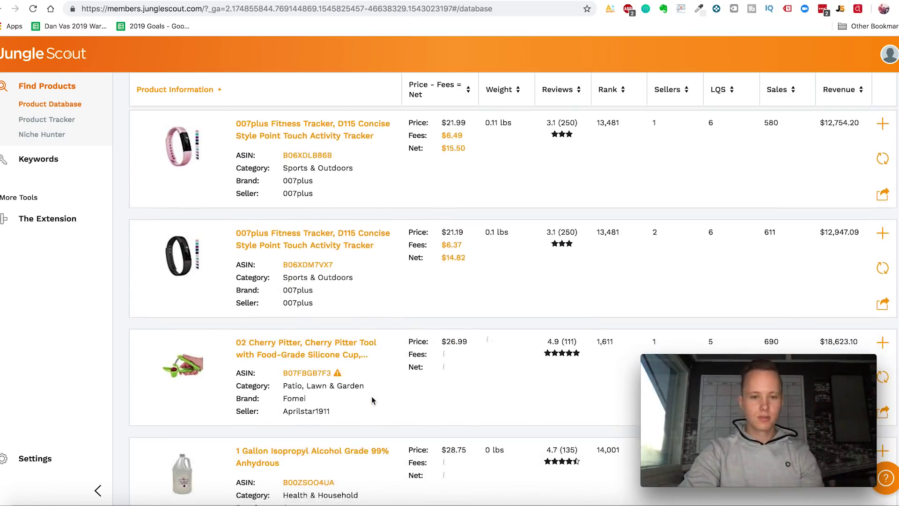
Step: Open the Cherry Pitter Tool listing in a new tab
scroll(373, 400, up, 3)
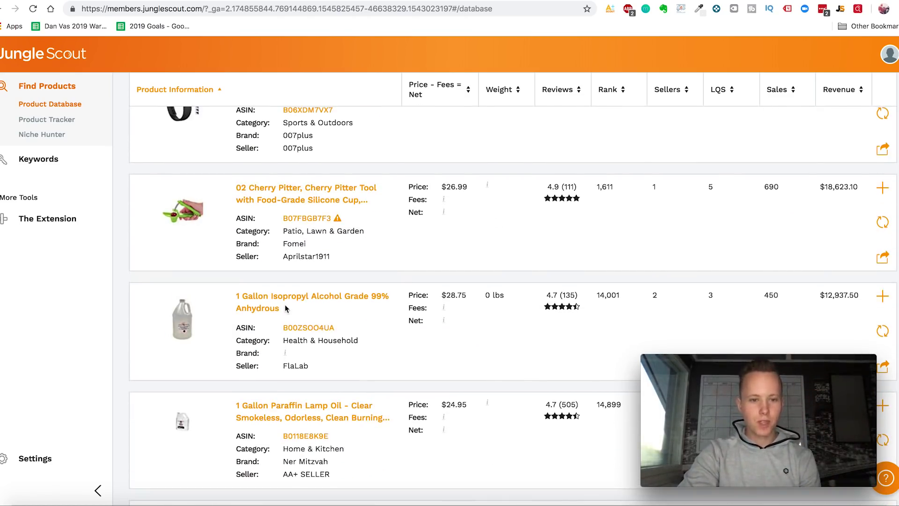
scroll(286, 309, down, 1)
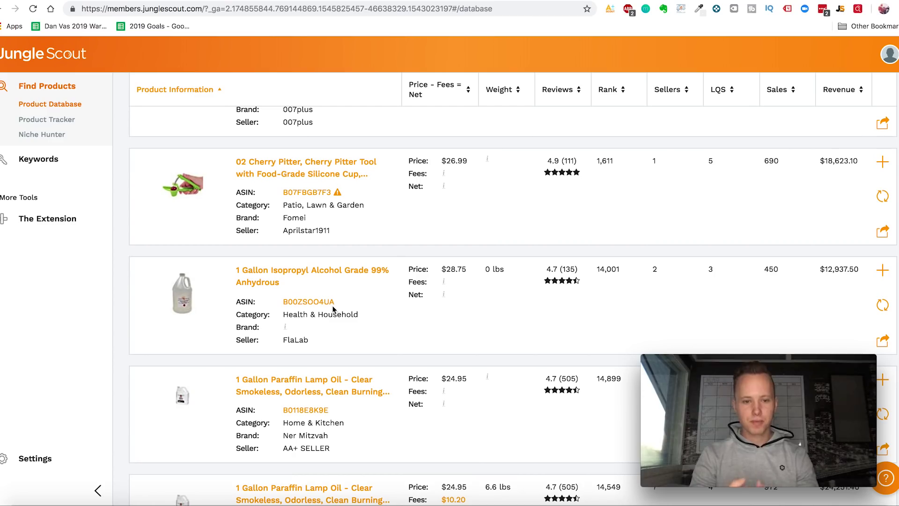
scroll(333, 309, down, 7)
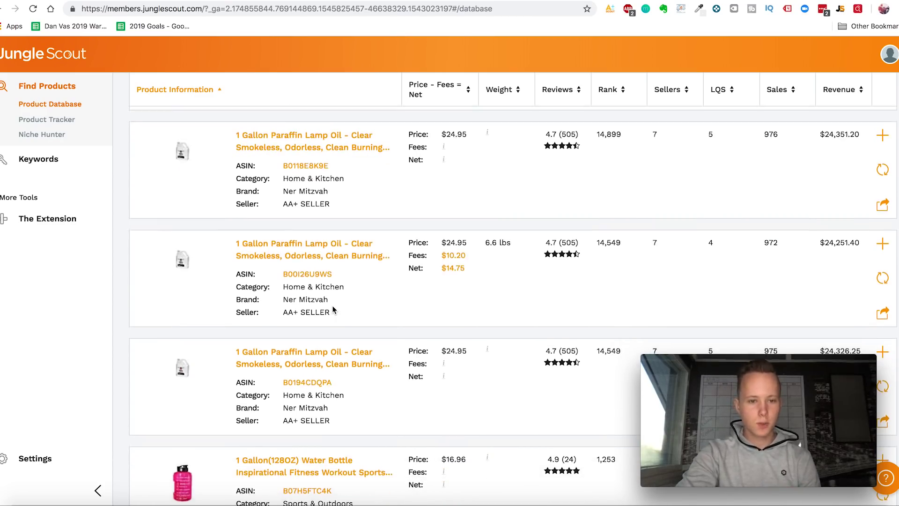
scroll(333, 309, up, 7)
right_click(312, 170)
click(328, 177)
Step: Review the rest of this results page, from the lamp oil to the Strawberry Street plates, for product candidates
scroll(377, 306, down, 5)
scroll(379, 305, down, 15)
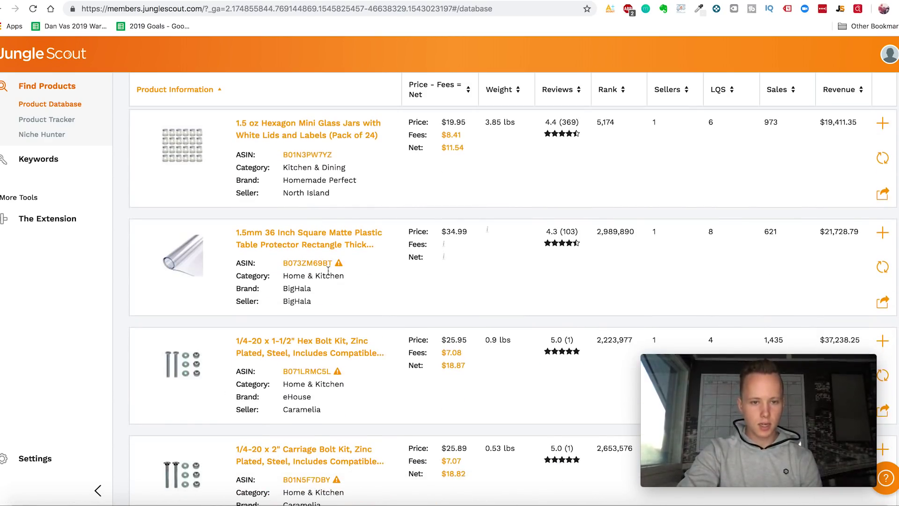
scroll(341, 281, down, 1)
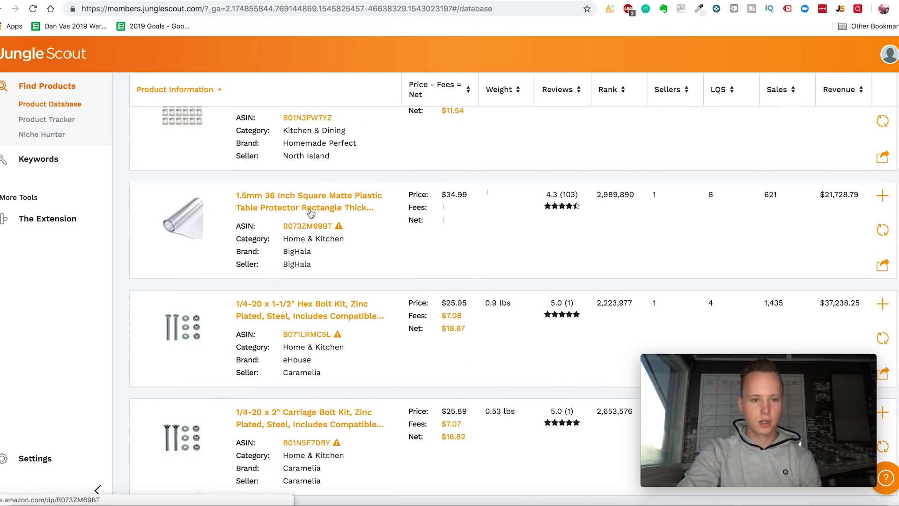
scroll(311, 214, down, 10)
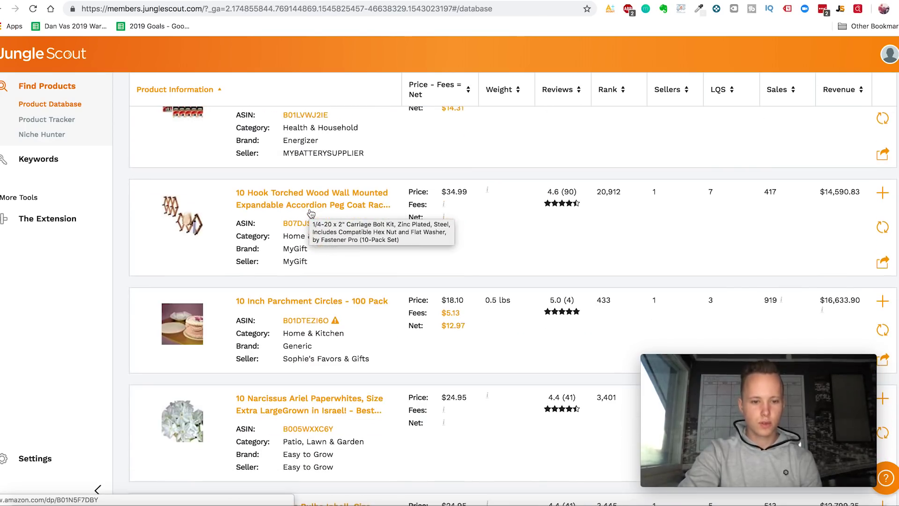
scroll(310, 214, down, 9)
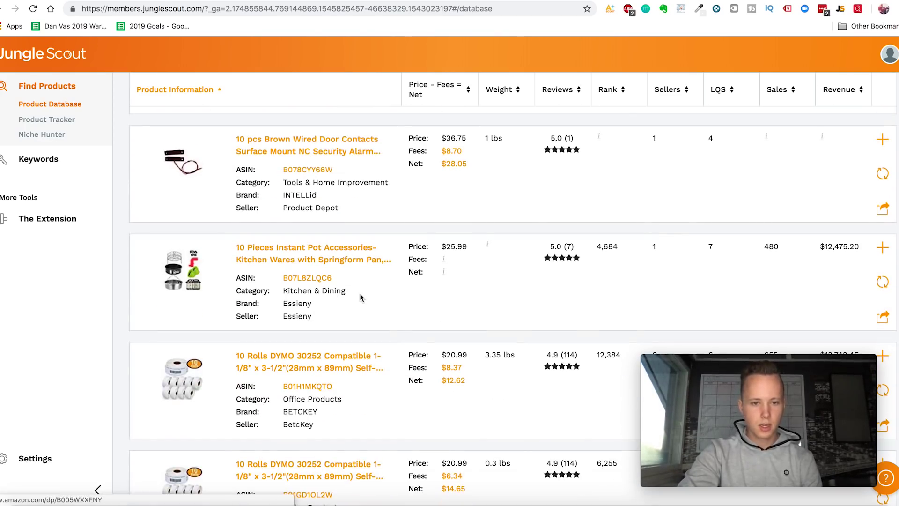
scroll(360, 293, down, 12)
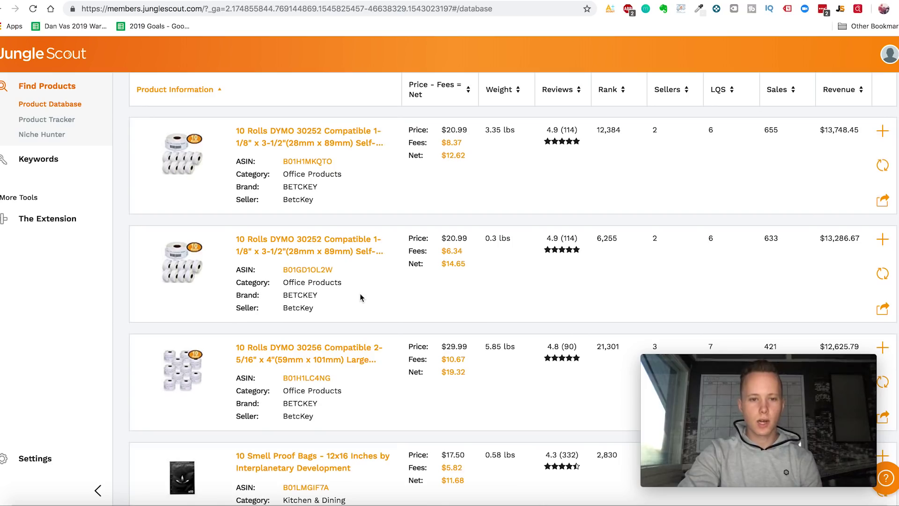
scroll(360, 293, down, 6)
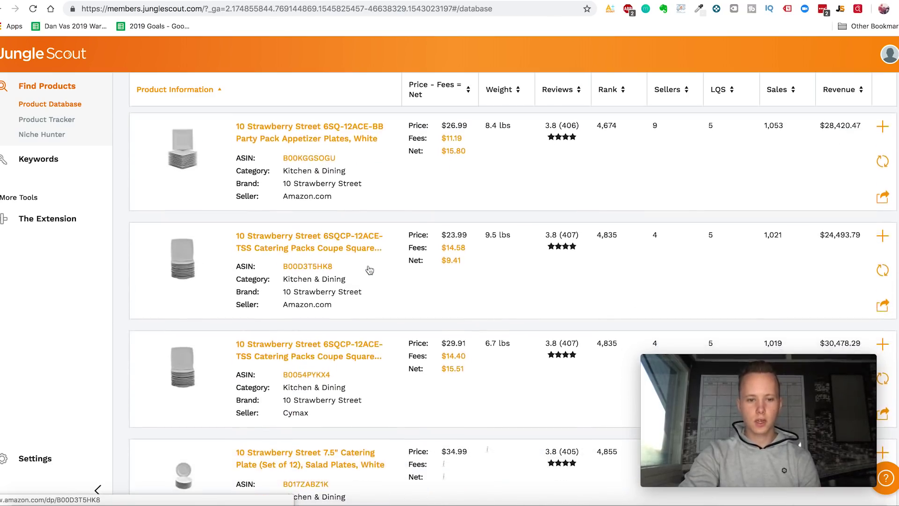
Step: Load the next page of results and examine its listings, including the 10 x 10 oak framed changeable letter board
click(469, 465)
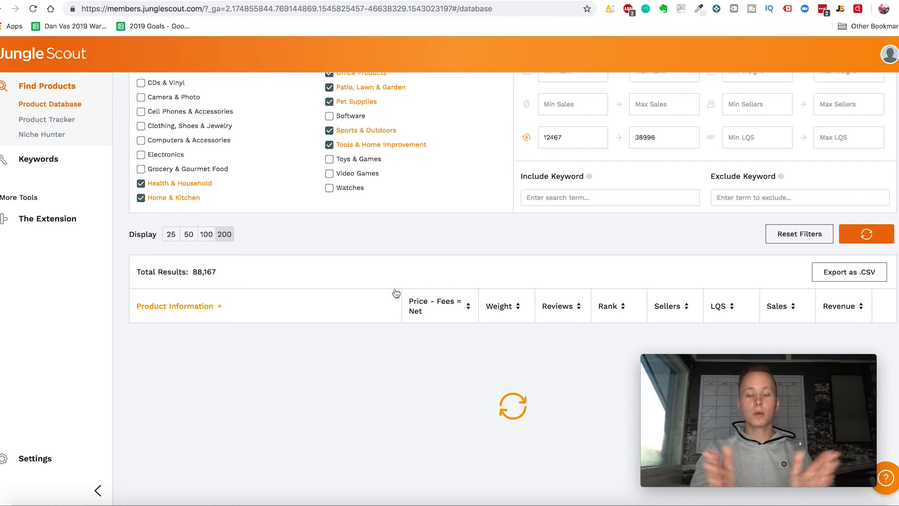
scroll(395, 289, down, 10)
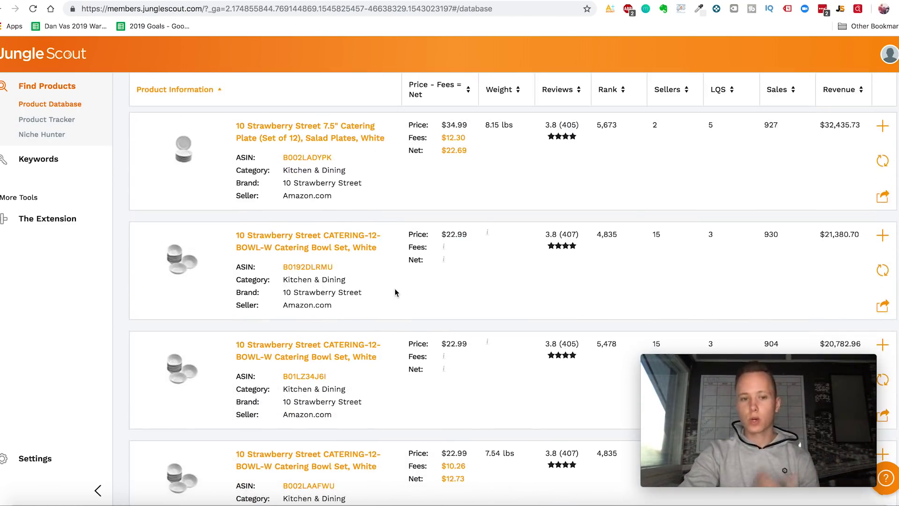
scroll(336, 302, down, 6)
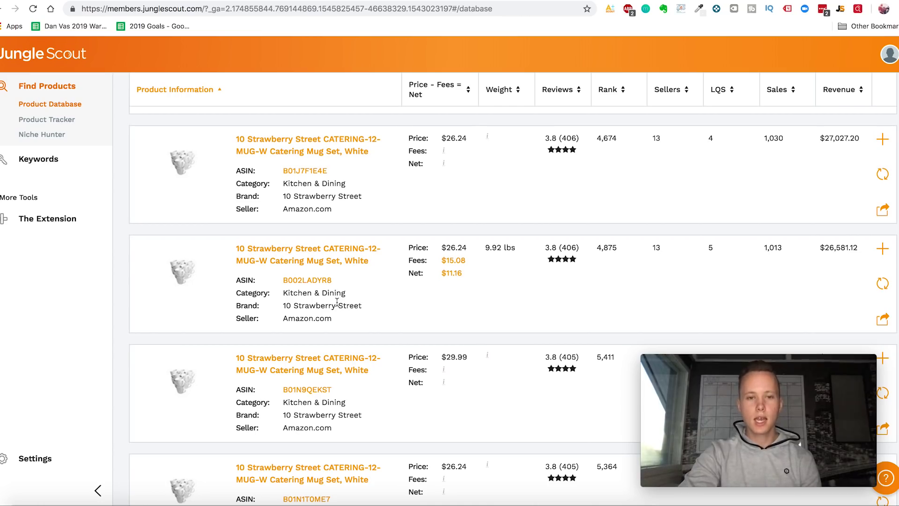
scroll(337, 302, down, 15)
scroll(338, 307, down, 1)
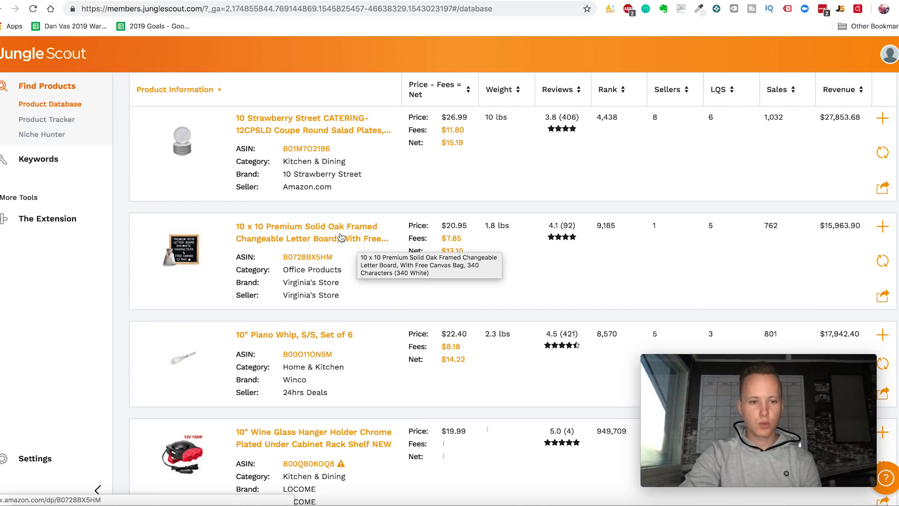
scroll(338, 238, down, 1)
scroll(346, 195, down, 3)
scroll(332, 178, up, 2)
scroll(313, 170, up, 1)
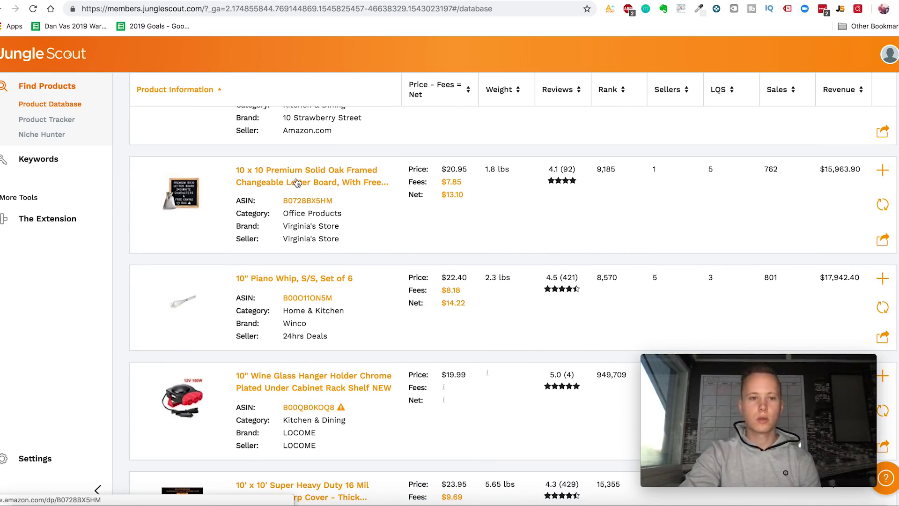
scroll(297, 182, down, 5)
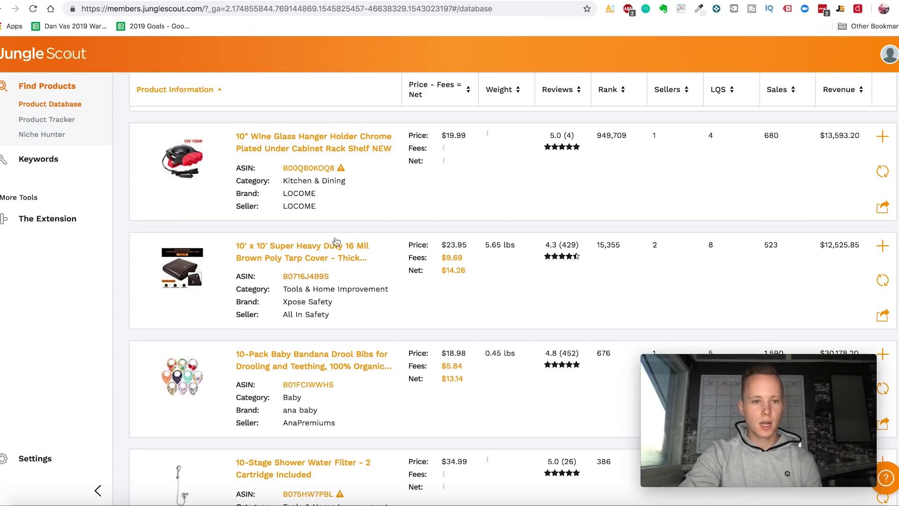
Step: Open the 10" Wine Glass Hanger Holder listing in a new tab
right_click(360, 149)
click(373, 153)
scroll(377, 281, down, 1)
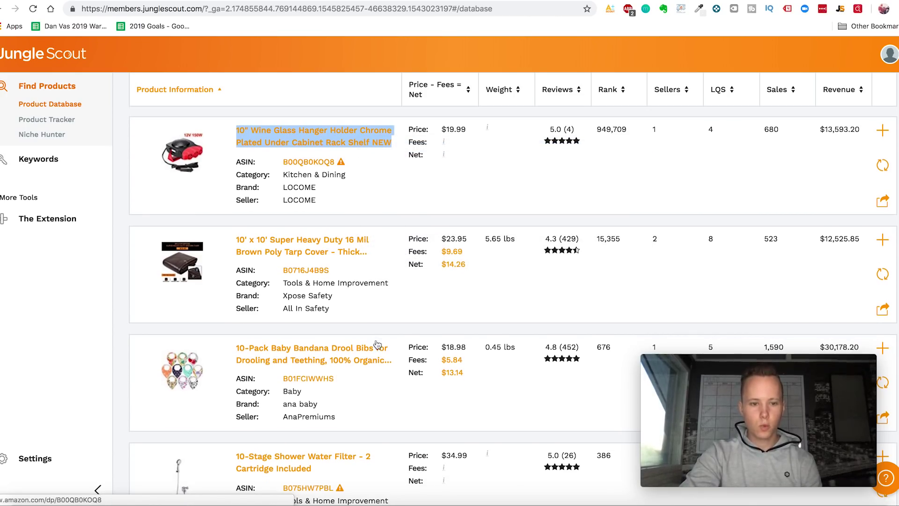
Step: Look through the following listings, from the tarp cover and vacuum sealer bags to the curtains and throw blankets, for product ideas
scroll(385, 371, down, 12)
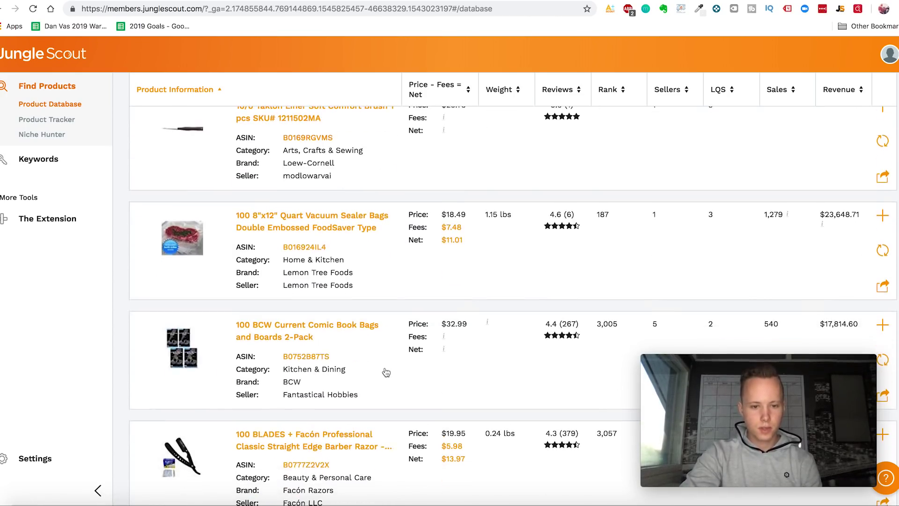
scroll(385, 371, down, 2)
scroll(384, 371, down, 3)
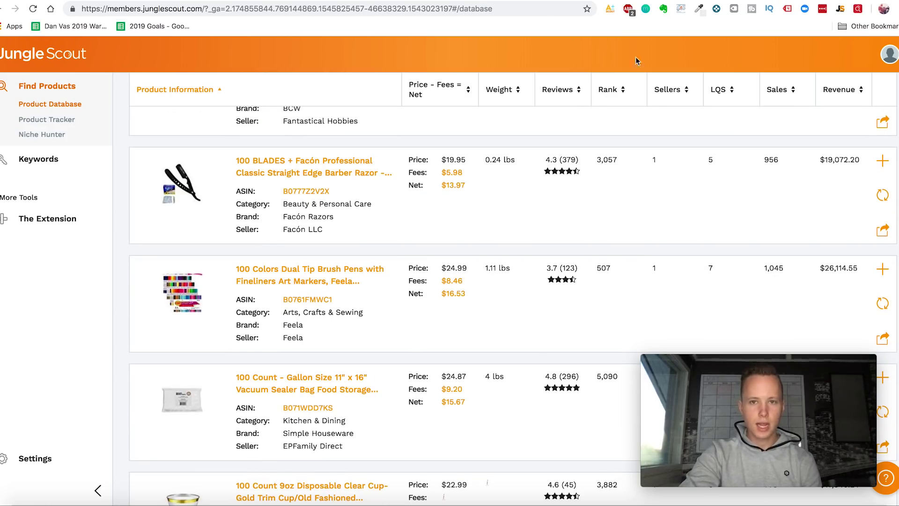
scroll(525, 290, down, 6)
scroll(450, 319, down, 15)
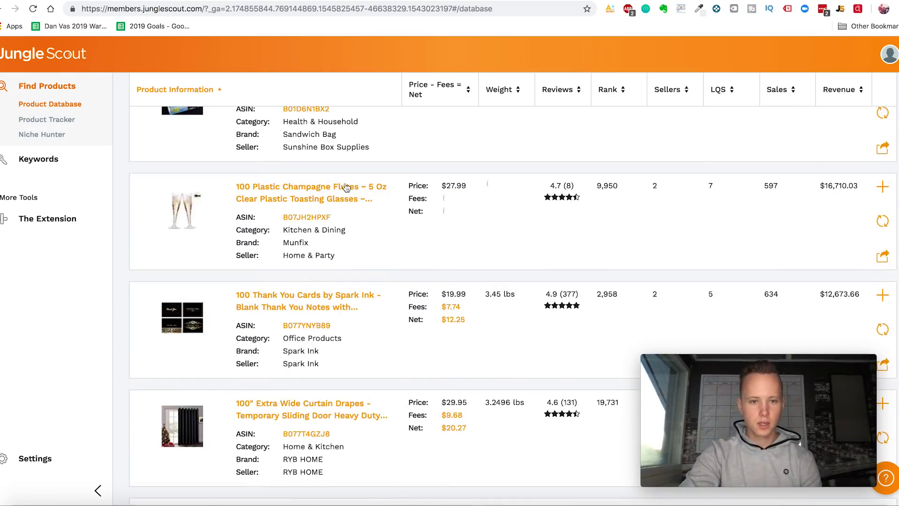
scroll(349, 299, down, 3)
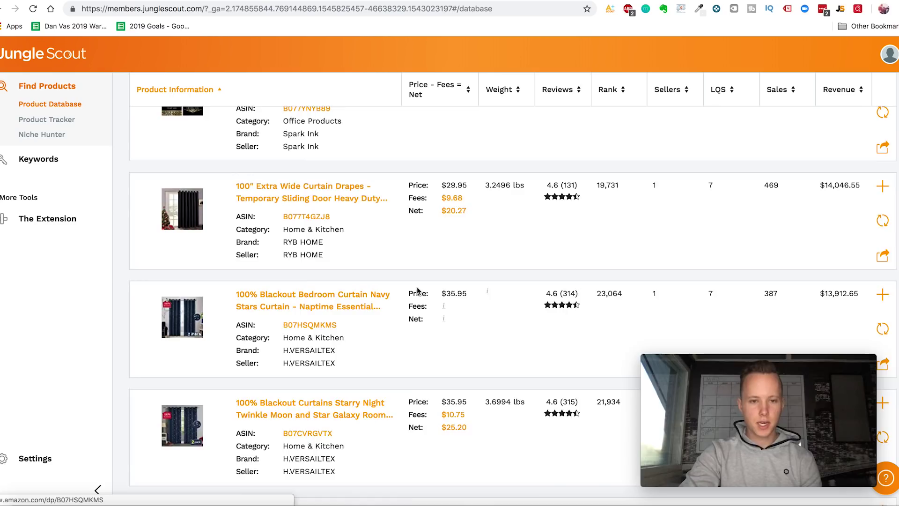
scroll(418, 291, down, 7)
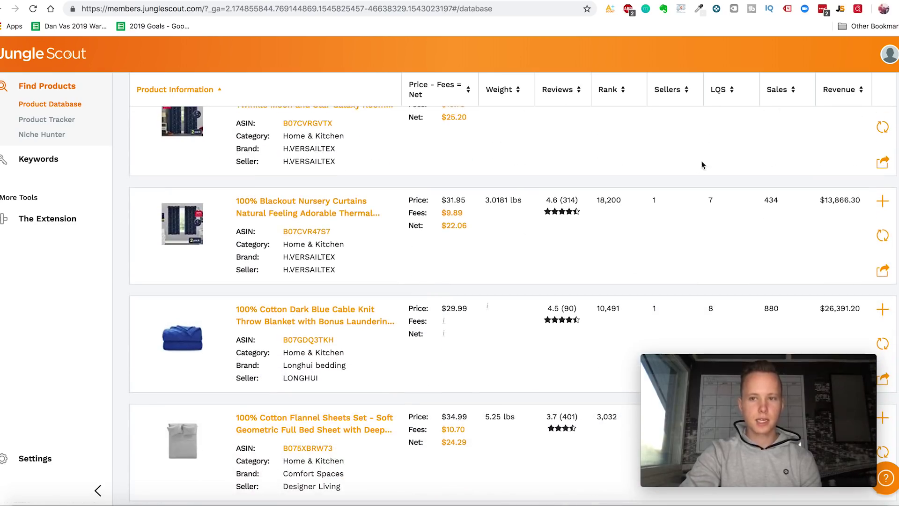
click(735, 1)
click(678, 62)
scroll(515, 234, down, 6)
scroll(463, 328, down, 8)
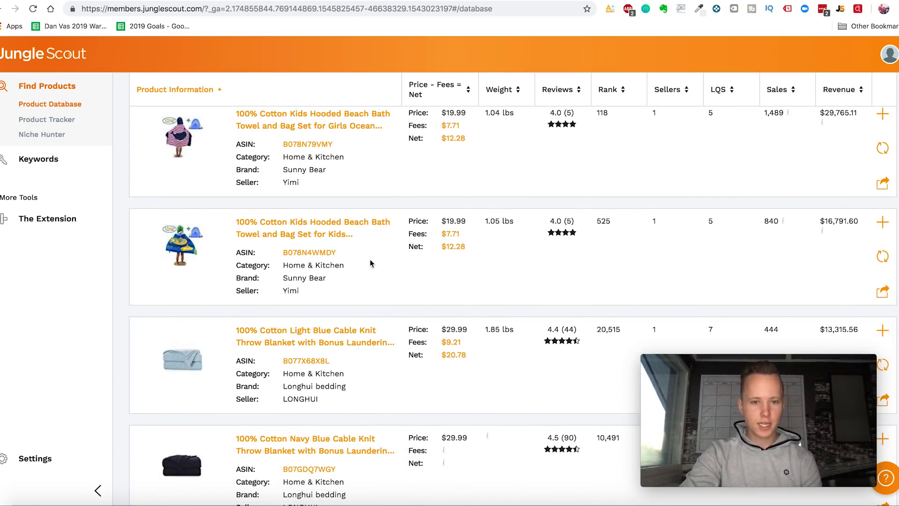
Step: Compare the Sunny Bear hooded beach towel listings and open the 100% Cotton Kids Hooded Beach Bath Towel and Bag Set for Kids in a new tab
scroll(339, 242, up, 2)
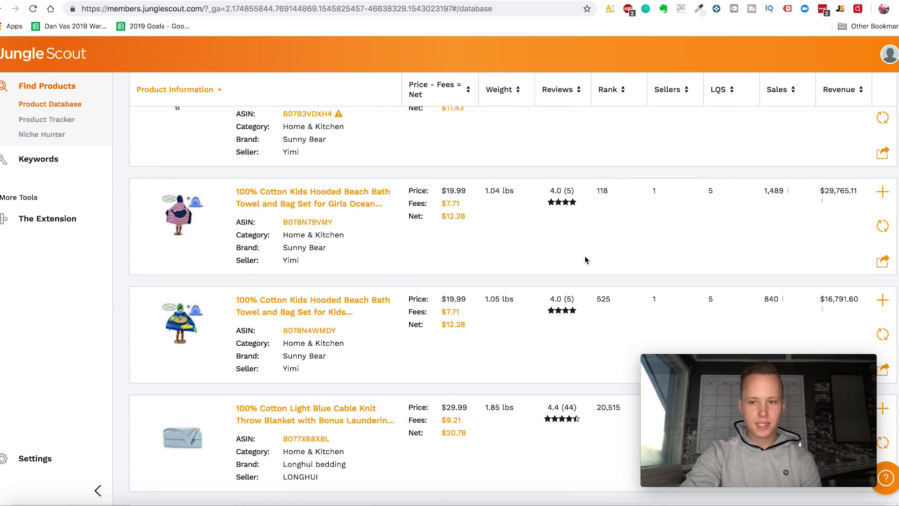
scroll(585, 260, up, 2)
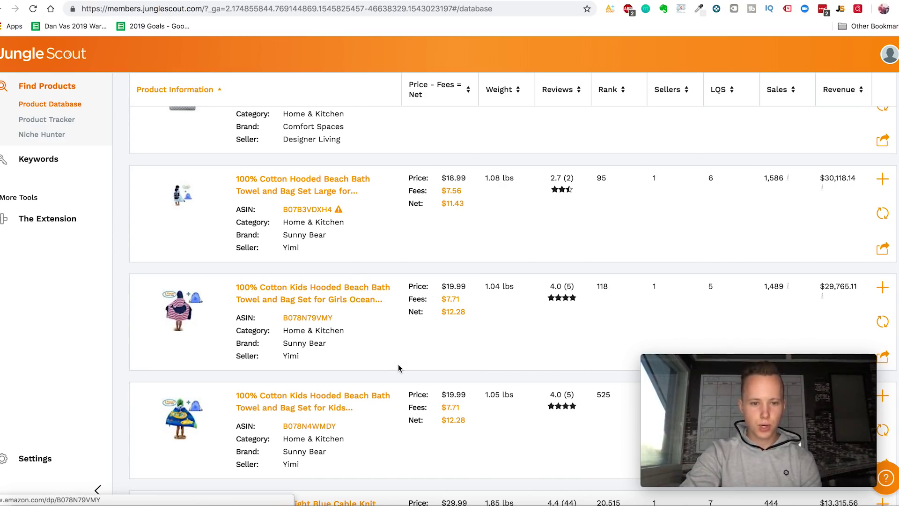
scroll(398, 368, down, 4)
right_click(337, 209)
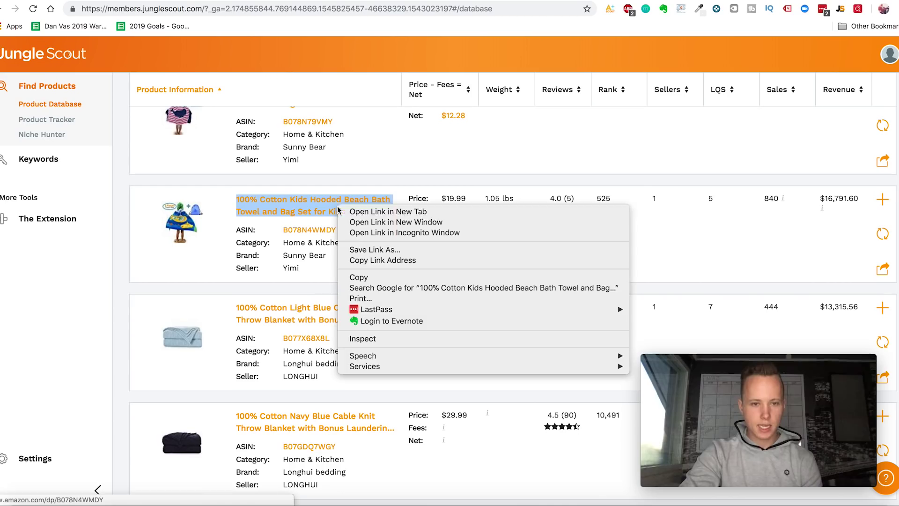
click(374, 211)
Step: Skim the cotton sheets, switch to the open Calming Treats for Dogs listing and check its sales data with the Jungle Scout extension
scroll(381, 363, down, 5)
scroll(381, 363, down, 20)
scroll(380, 365, down, 5)
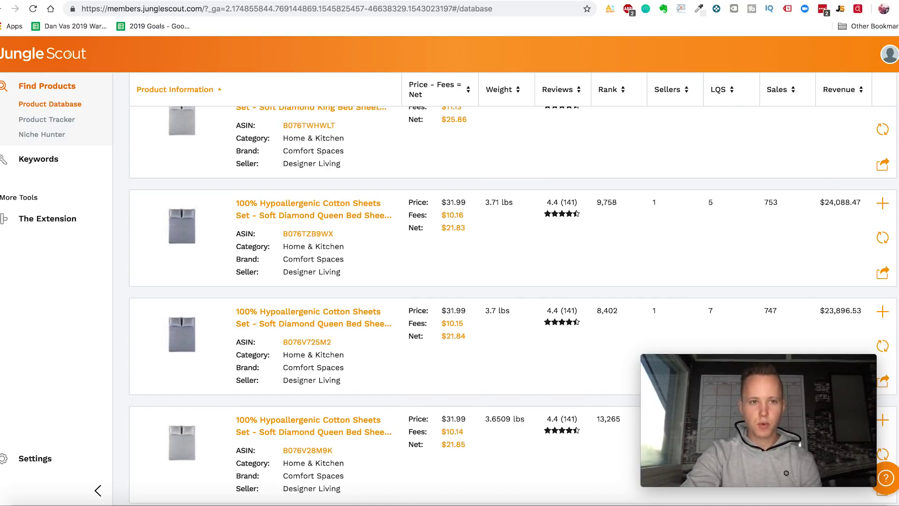
click(187, 1)
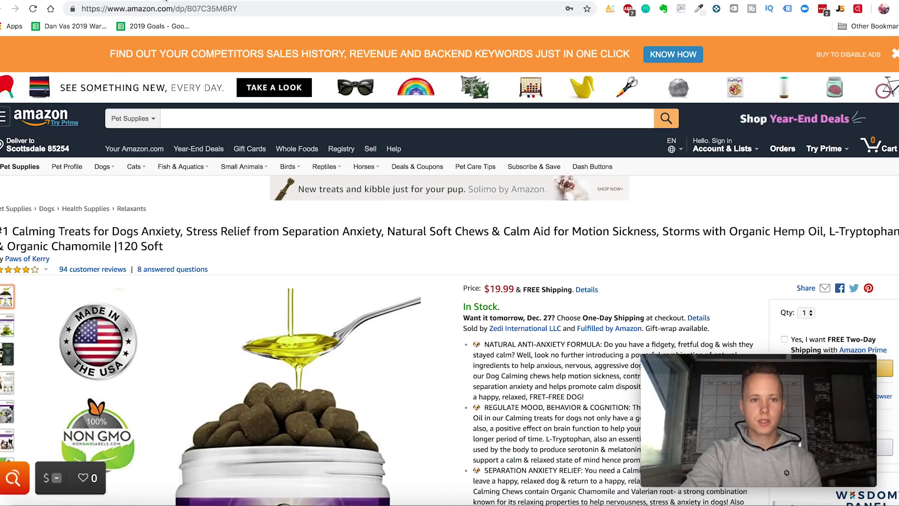
scroll(509, 310, down, 3)
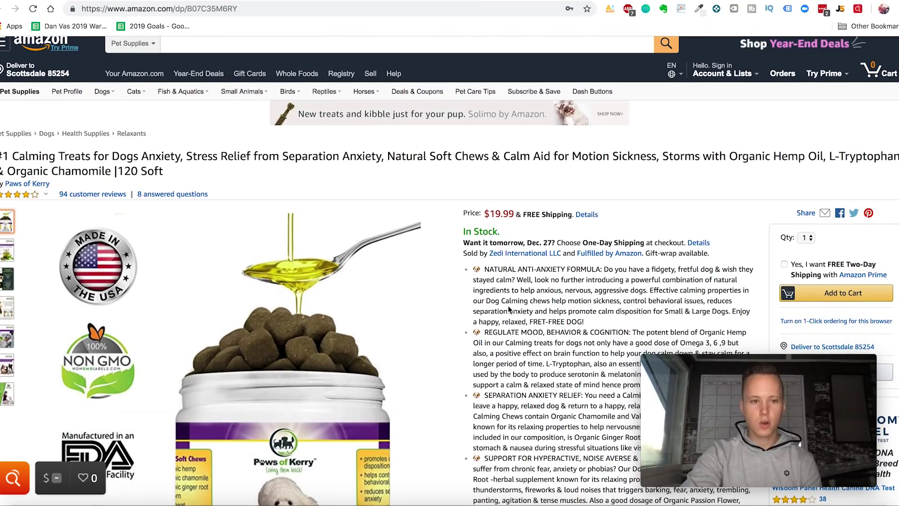
click(840, 14)
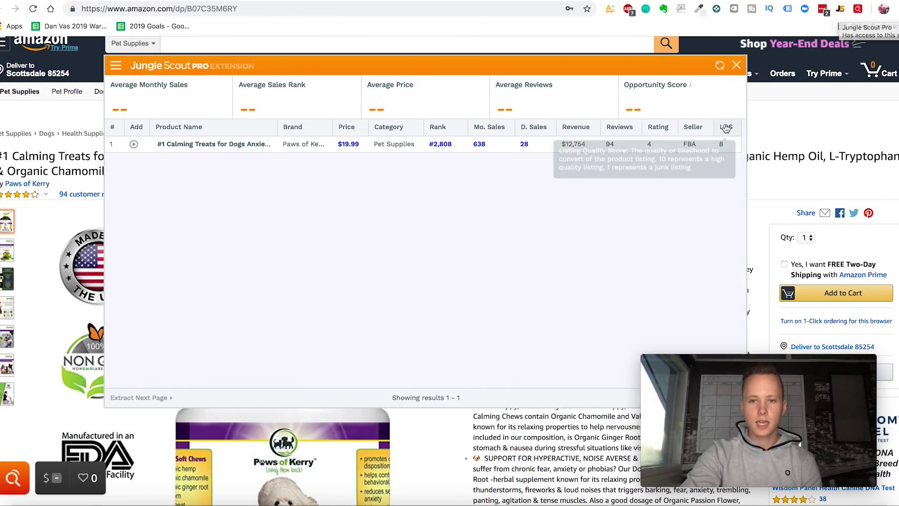
click(737, 66)
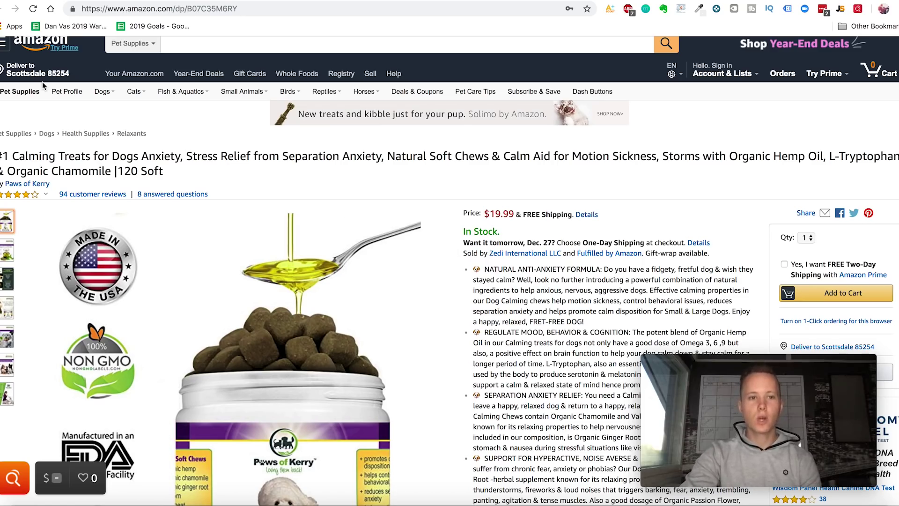
Step: Return to the Product Database results and examine the Comfort Spaces hypoallergenic cotton sheet listings, comparing their reviews, ranks and sales
click(87, 1)
scroll(364, 339, down, 5)
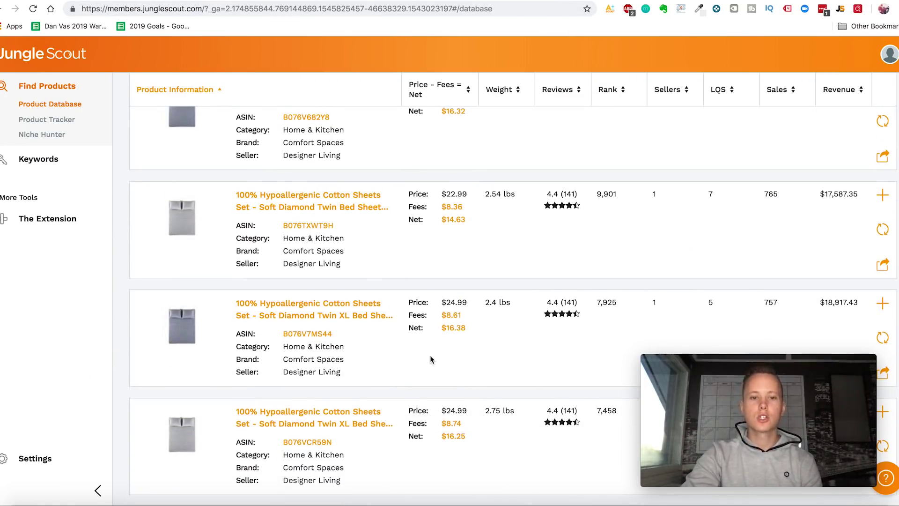
scroll(431, 359, down, 1)
scroll(431, 359, down, 2)
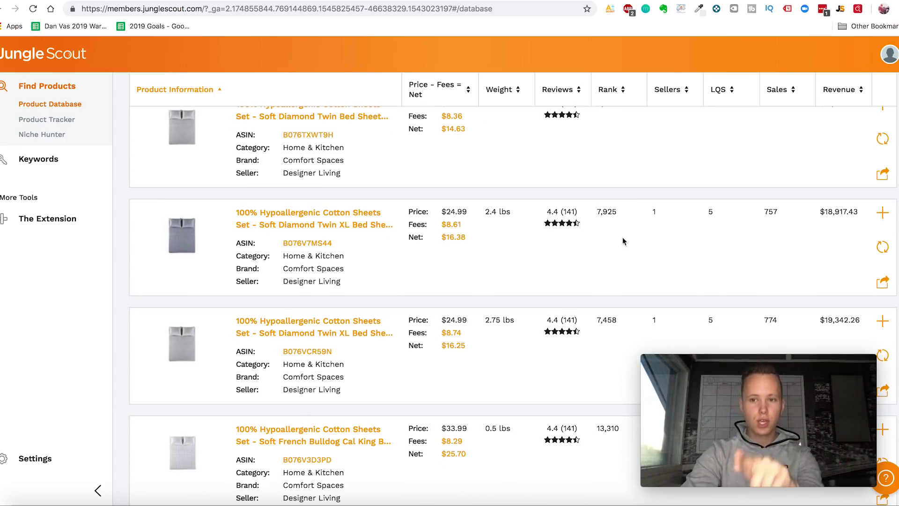
scroll(539, 296, down, 10)
scroll(540, 296, down, 1)
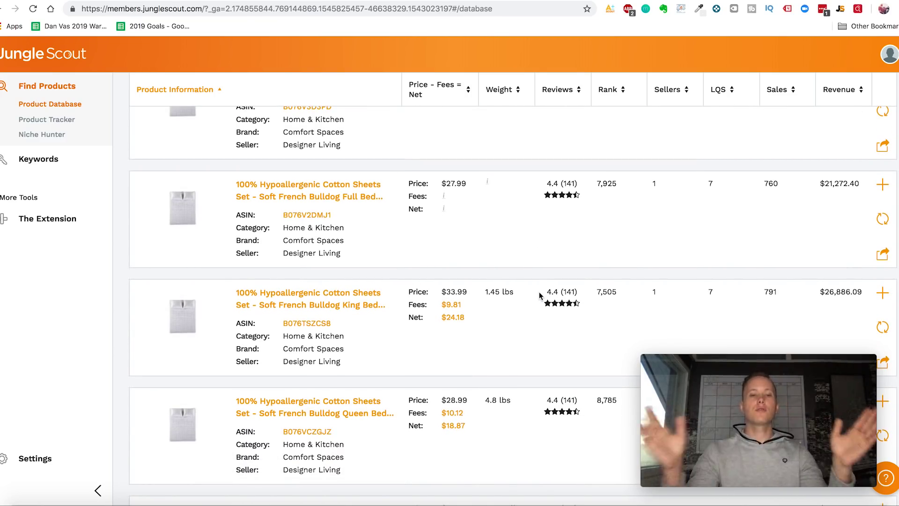
scroll(508, 312, down, 1)
scroll(508, 313, down, 3)
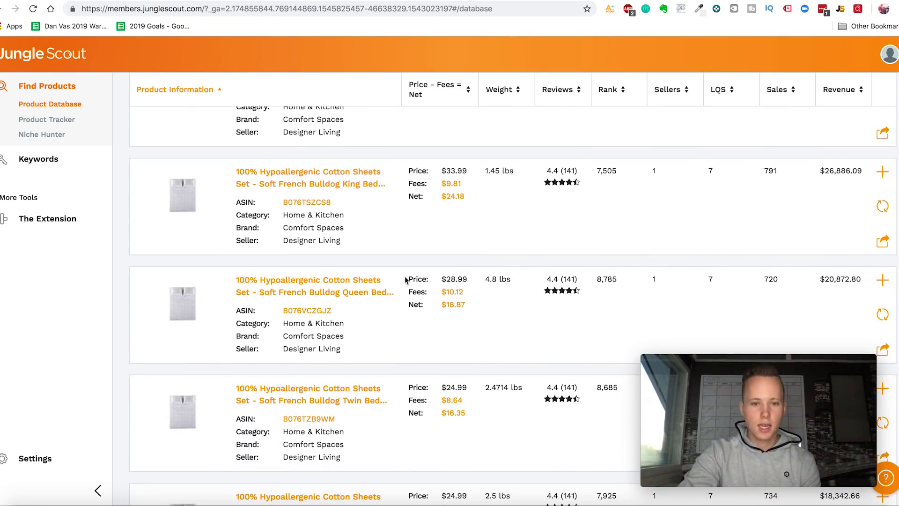
scroll(748, 208, down, 10)
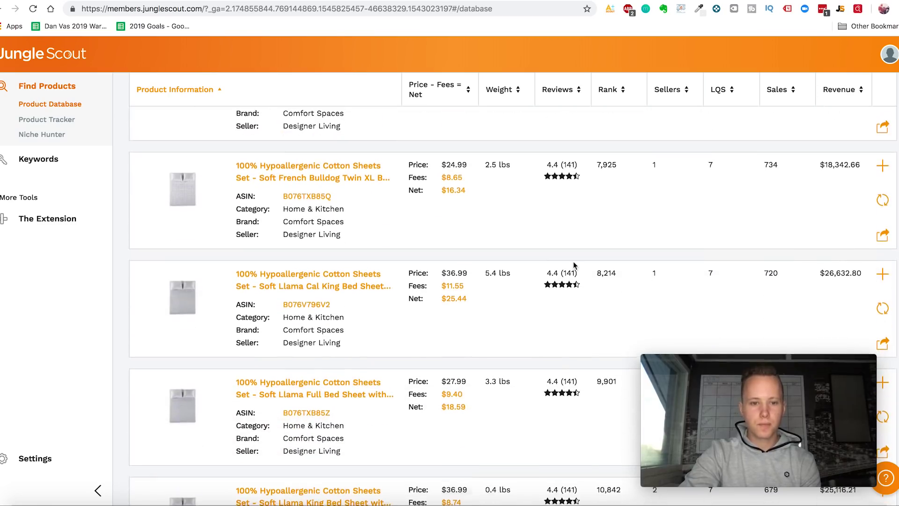
scroll(575, 265, down, 3)
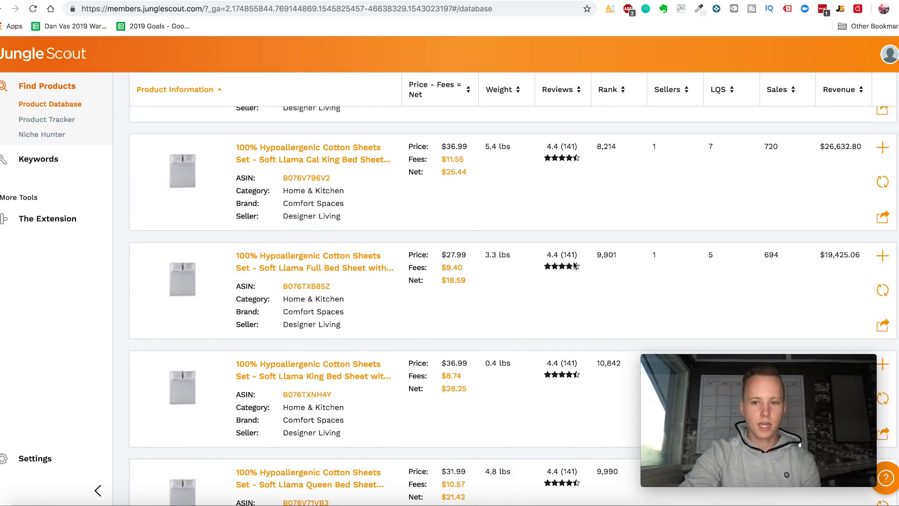
Step: Go back to the Calming Treats for Dogs listing and check the Best Sellers Rank in its product details
scroll(575, 266, down, 1)
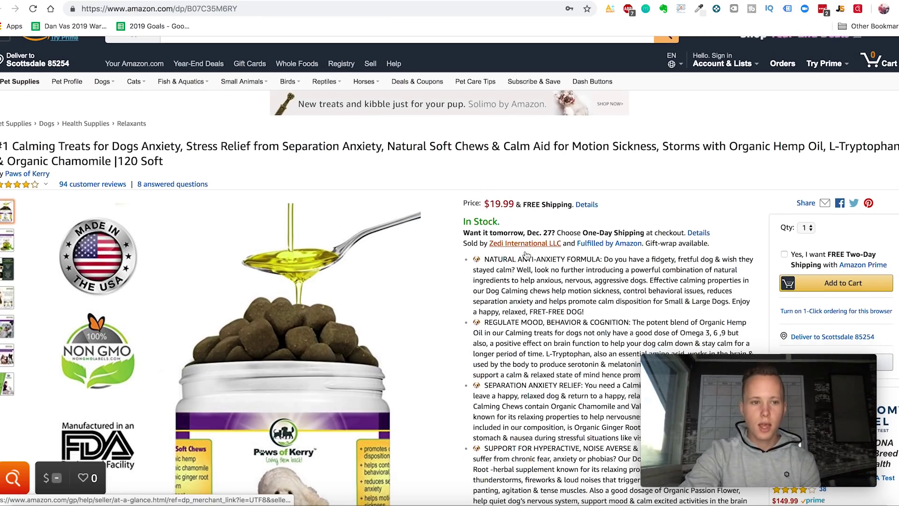
scroll(525, 251, down, 5)
scroll(428, 302, down, 20)
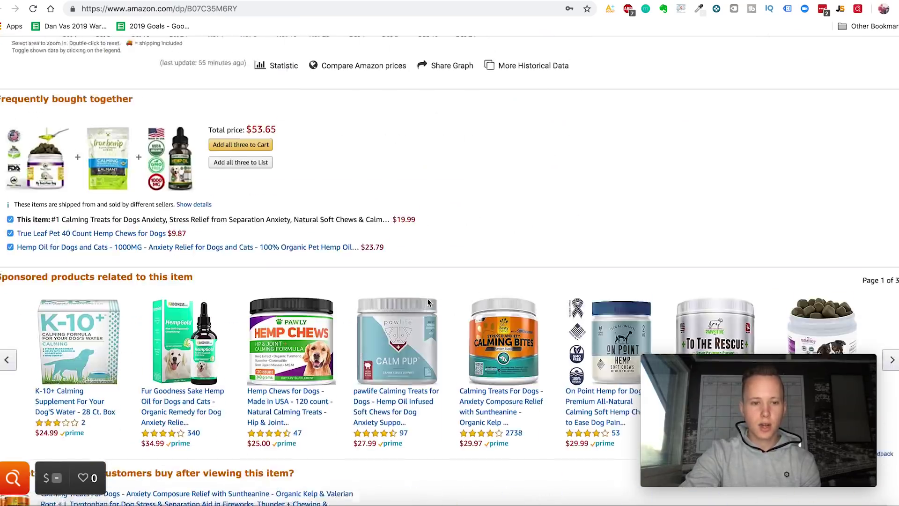
scroll(427, 302, down, 4)
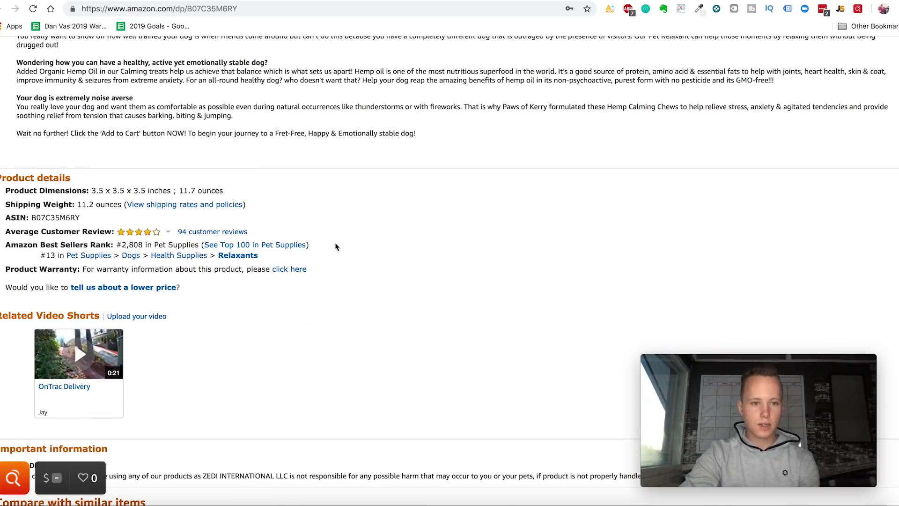
scroll(144, 240, down, 1)
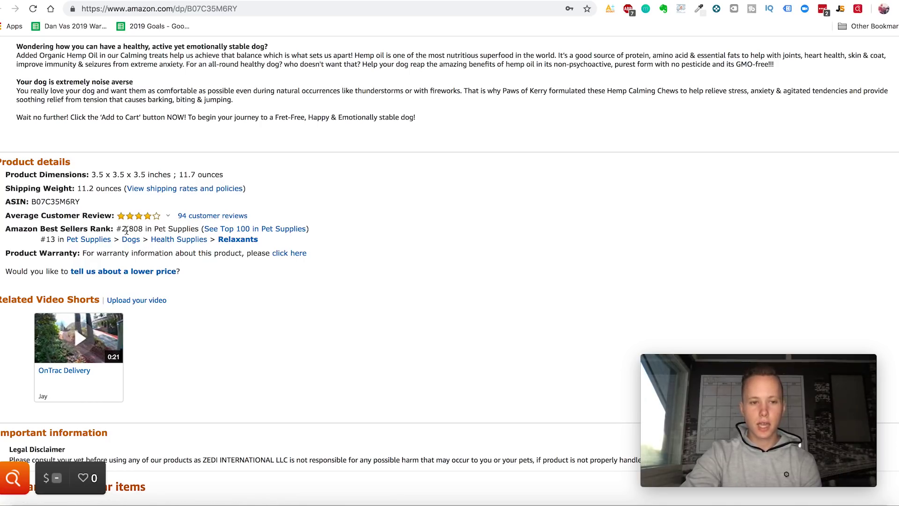
Step: Return to the Product Database and review the listings from the llama sheets through the chunky wool yarn to the supplement capsules
key(ctrl+shift+Tab)
scroll(357, 210, down, 10)
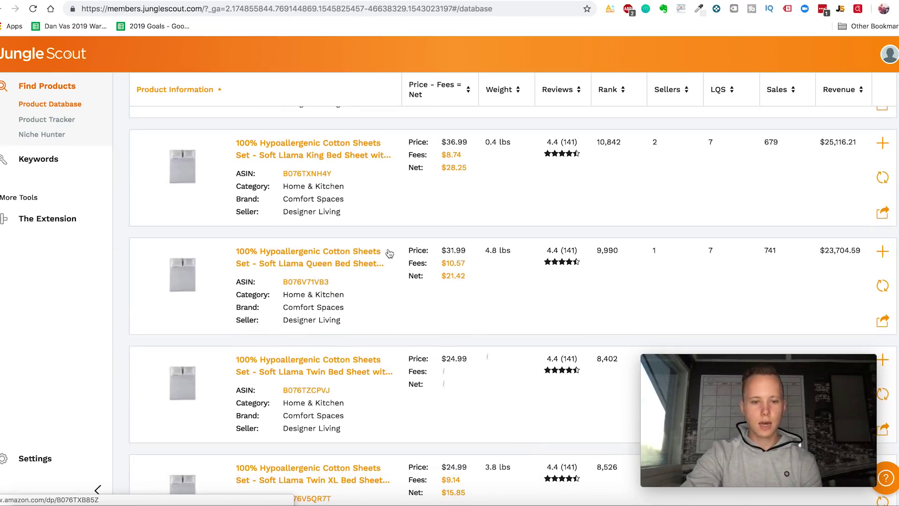
scroll(375, 255, down, 10)
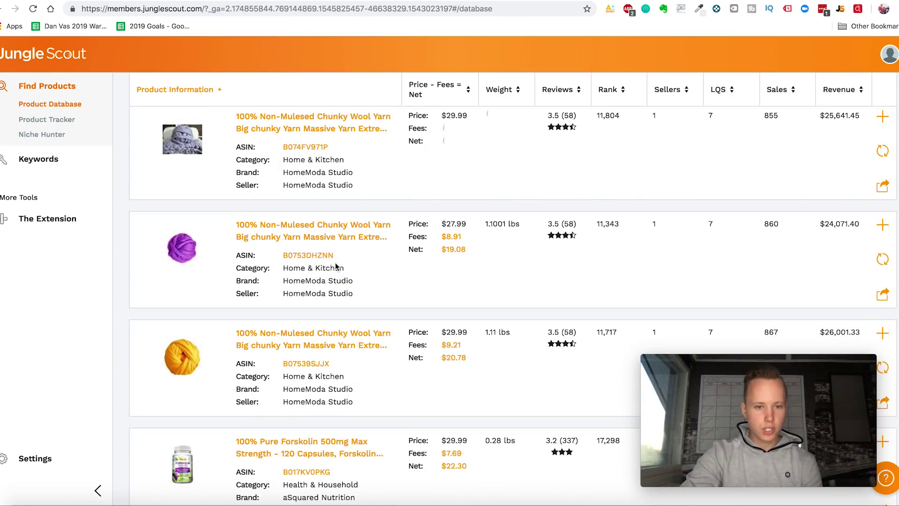
scroll(366, 315, down, 10)
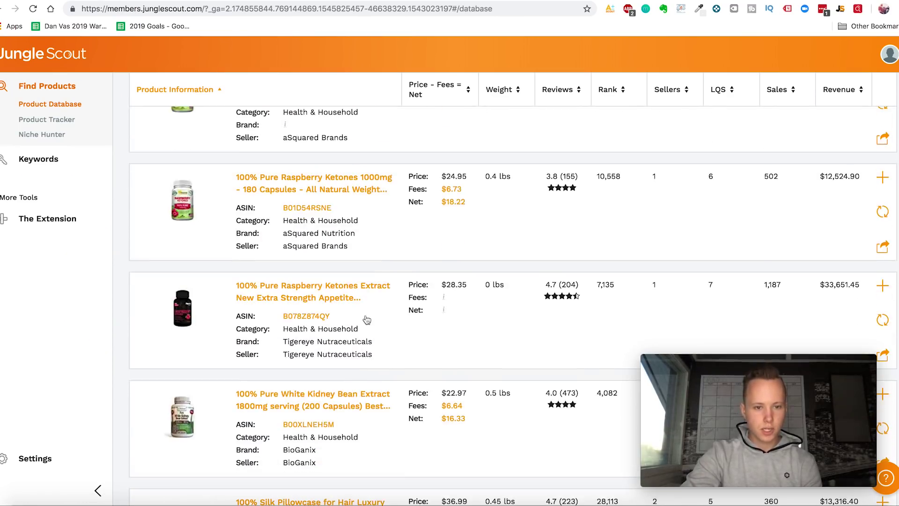
scroll(361, 292, up, 2)
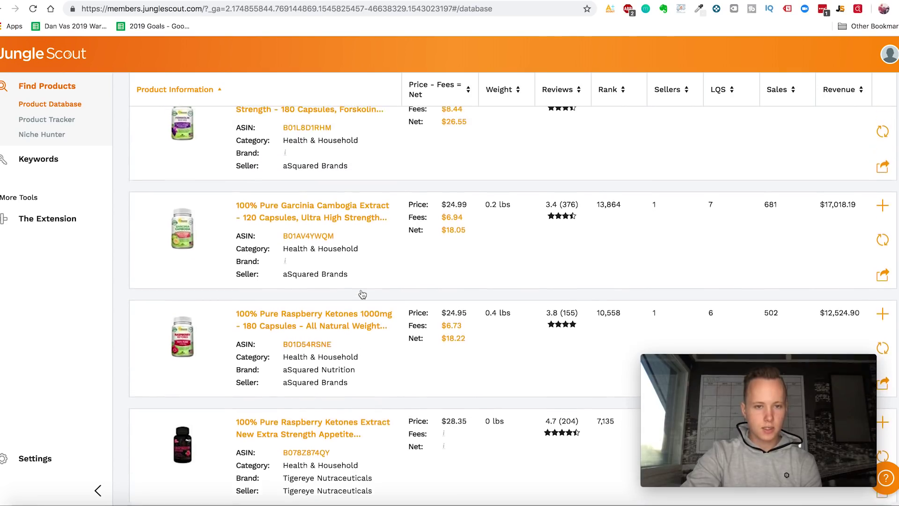
scroll(361, 292, up, 2)
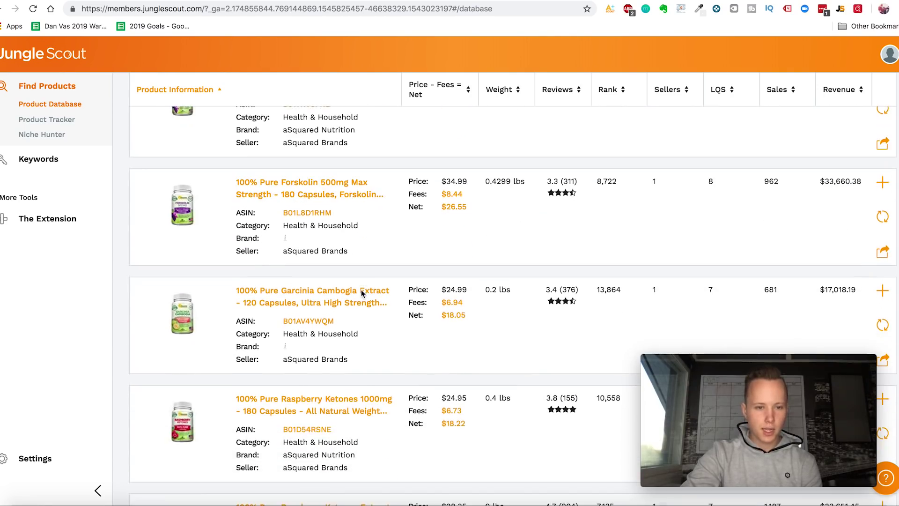
scroll(361, 292, down, 5)
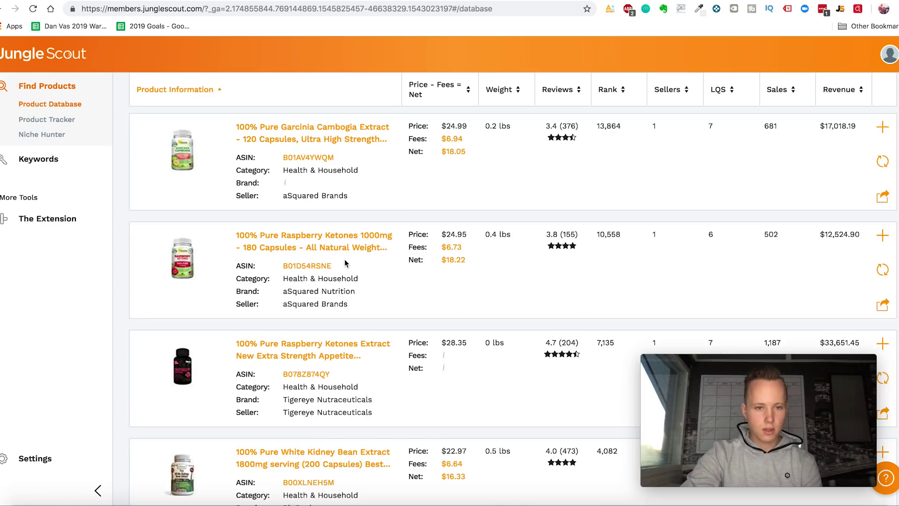
Step: Find the Celestial Silk 100% Silk Pillowcase listings and open the one with ASIN B0195G4S0C in a new tab
scroll(361, 290, down, 4)
scroll(345, 263, down, 10)
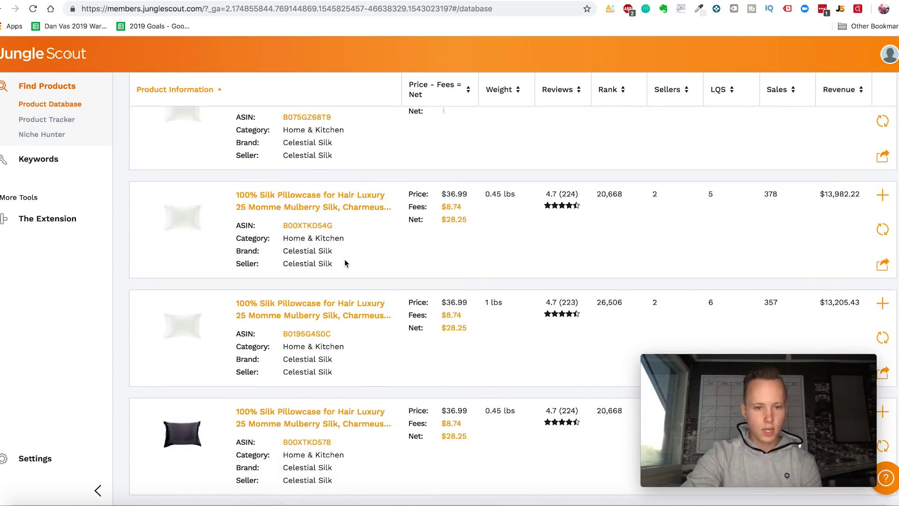
right_click(342, 310)
click(361, 316)
Step: Find the RANDY SUN 100% Waterproof Breathable Socks listings past the silk pillowcases and open the one with ASIN B07CSSVRR8 in a new tab
scroll(391, 356, down, 15)
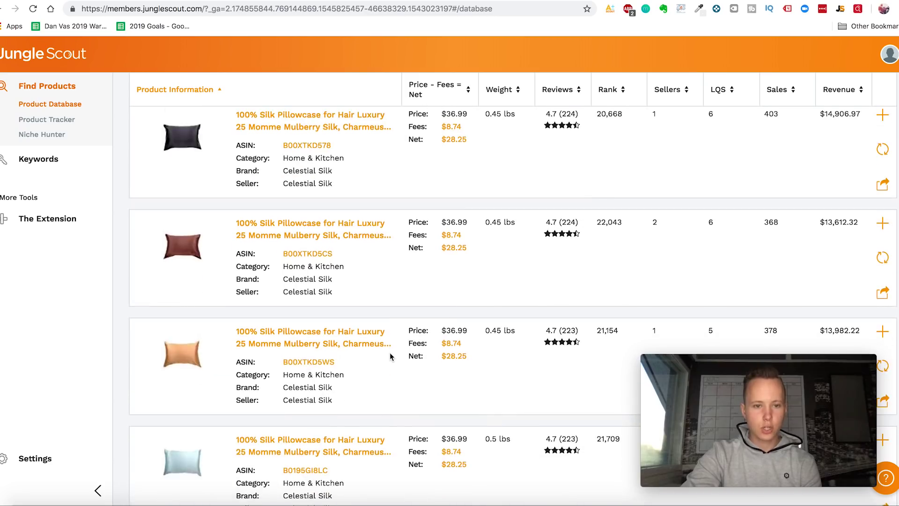
scroll(390, 356, down, 10)
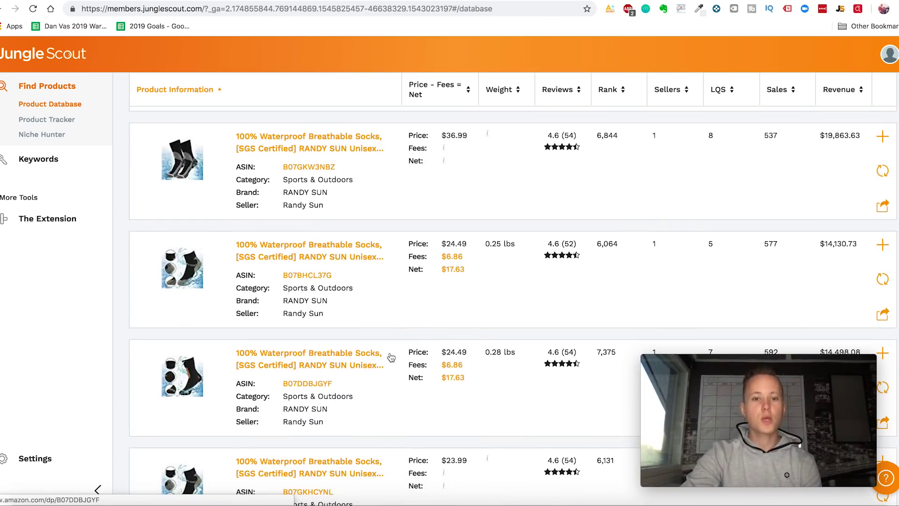
scroll(391, 357, down, 12)
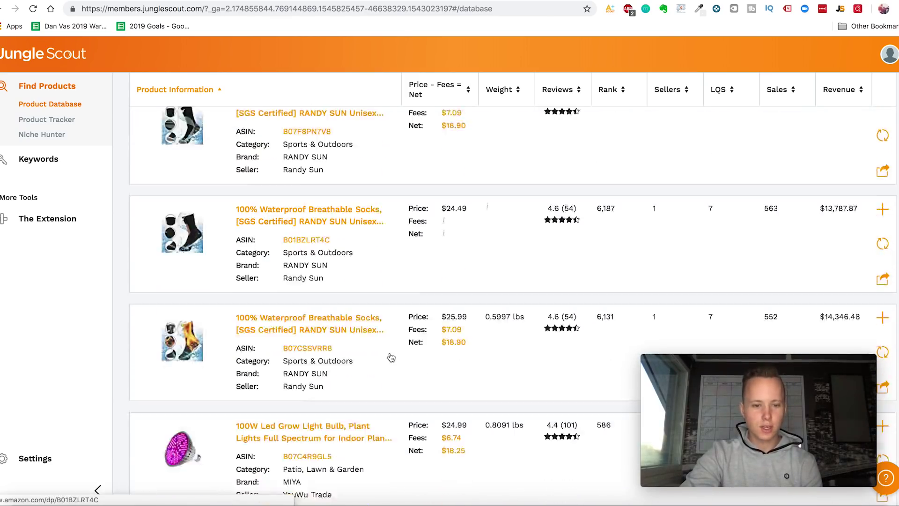
scroll(390, 356, up, 2)
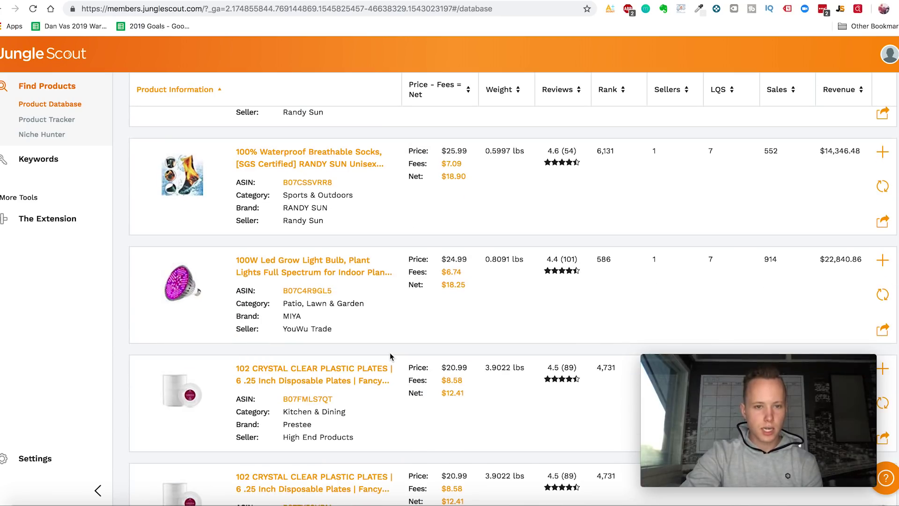
scroll(390, 357, up, 4)
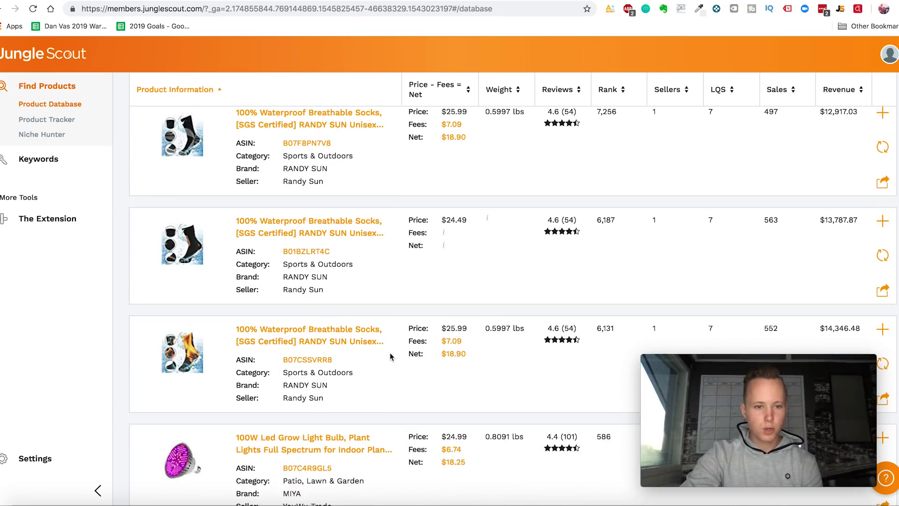
right_click(352, 333)
click(369, 337)
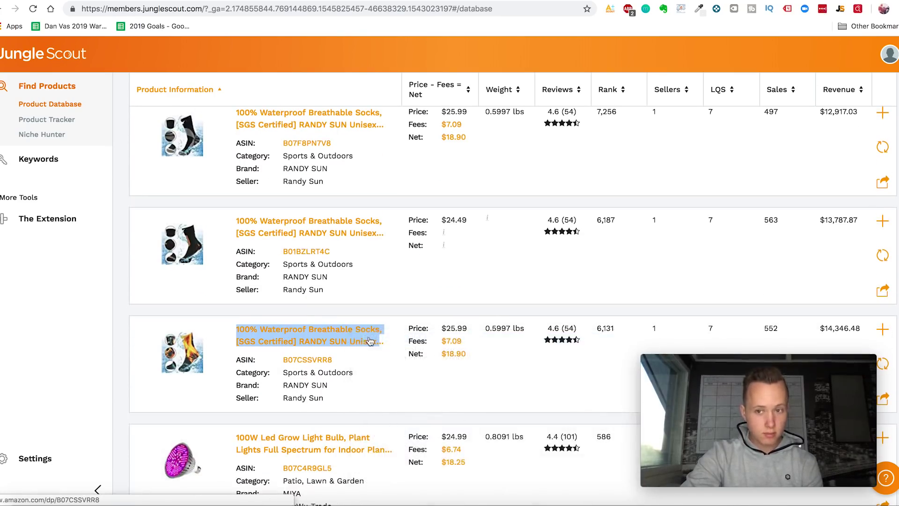
Step: Review the product listings from the crystal clear plastic plates through the golf pens and picture frames to the Christmas gift boxes
scroll(441, 367, down, 9)
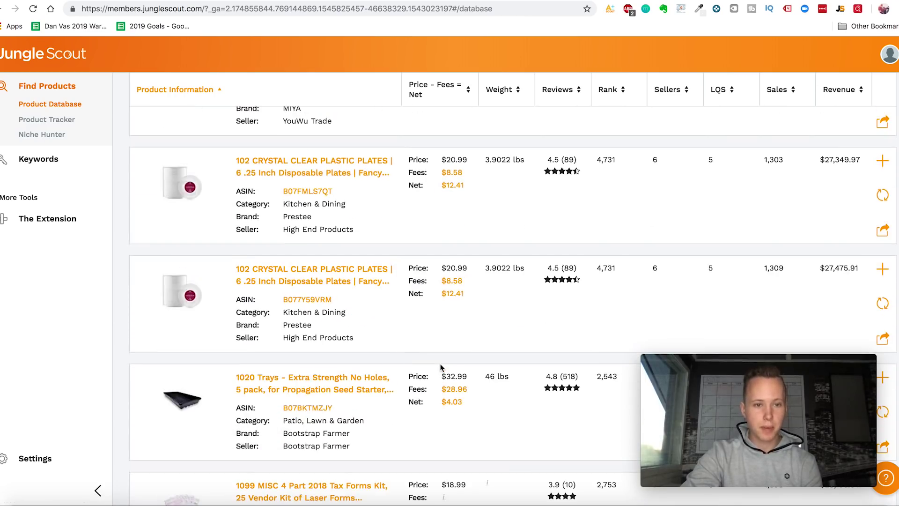
scroll(441, 367, up, 2)
scroll(441, 367, down, 2)
scroll(440, 368, down, 20)
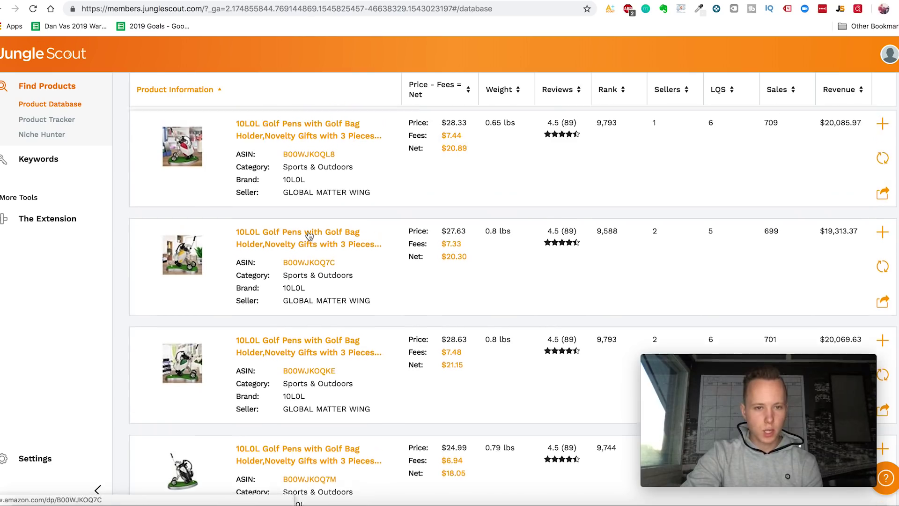
scroll(318, 234, down, 6)
scroll(308, 236, down, 8)
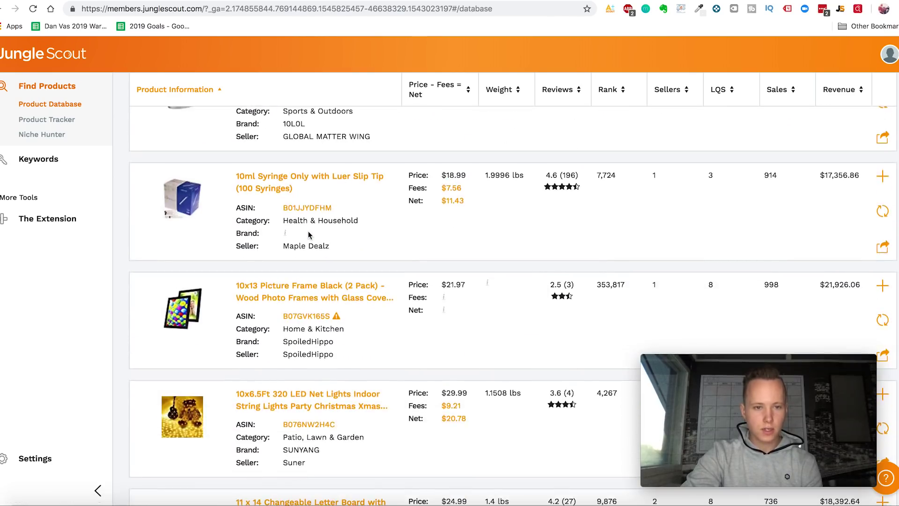
scroll(308, 235, down, 8)
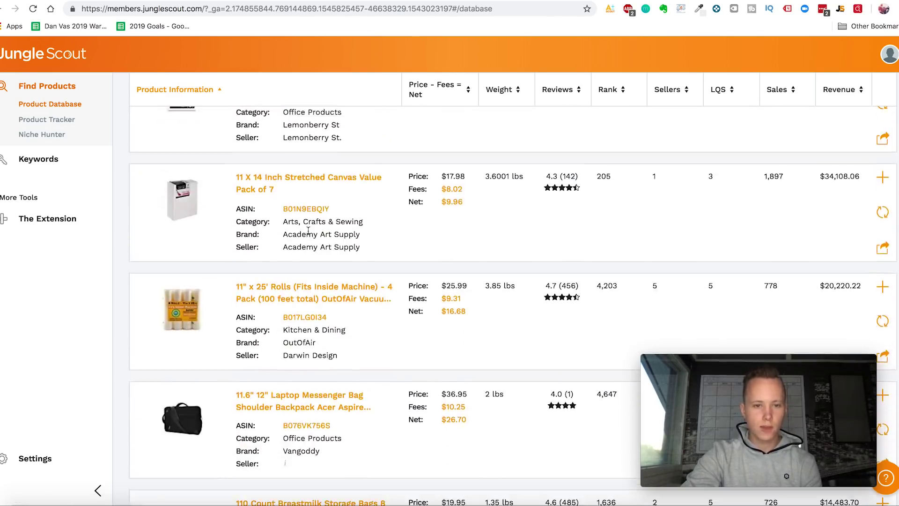
scroll(308, 222, down, 16)
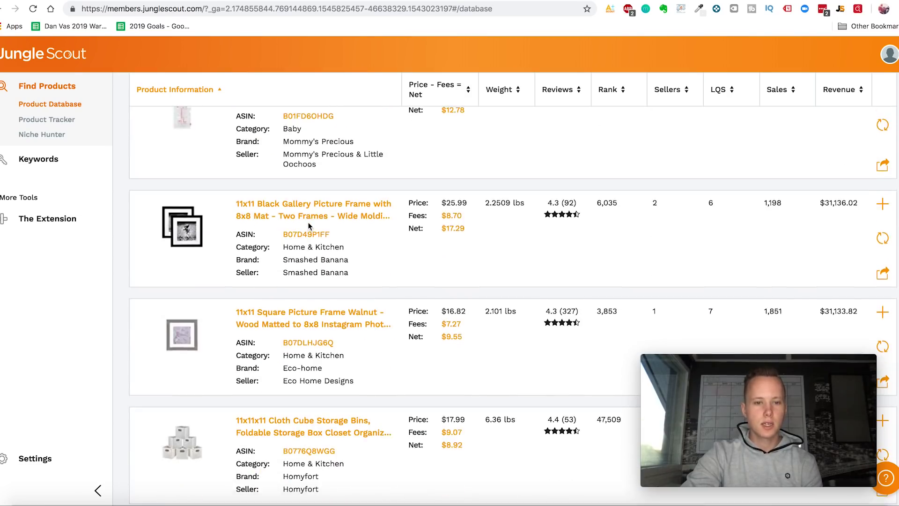
scroll(309, 227, down, 8)
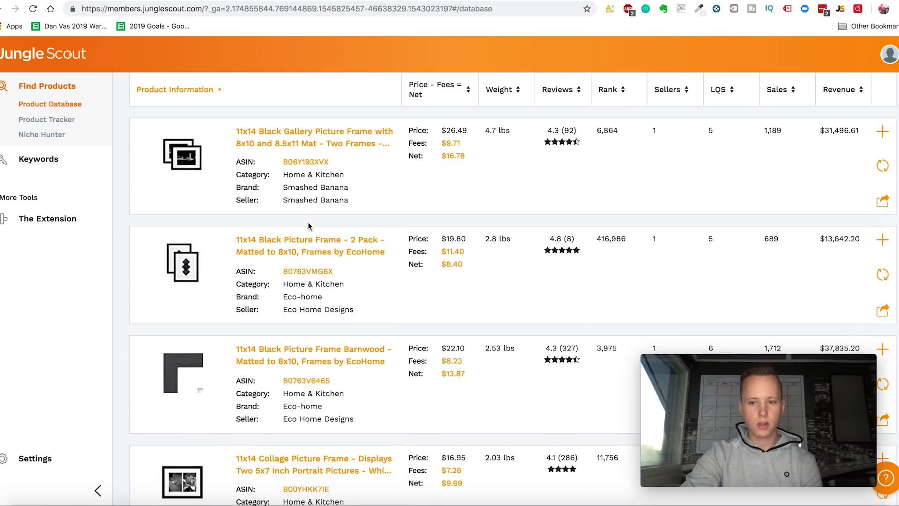
scroll(308, 226, down, 10)
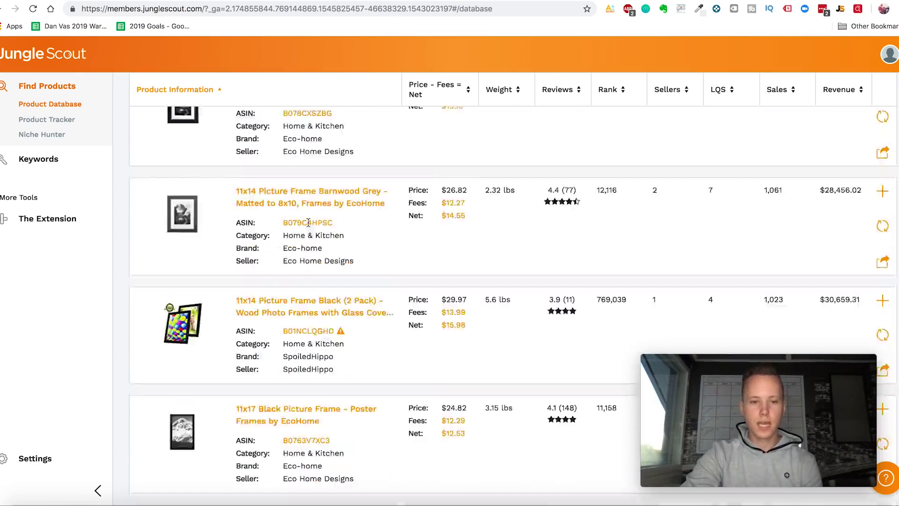
scroll(309, 226, down, 15)
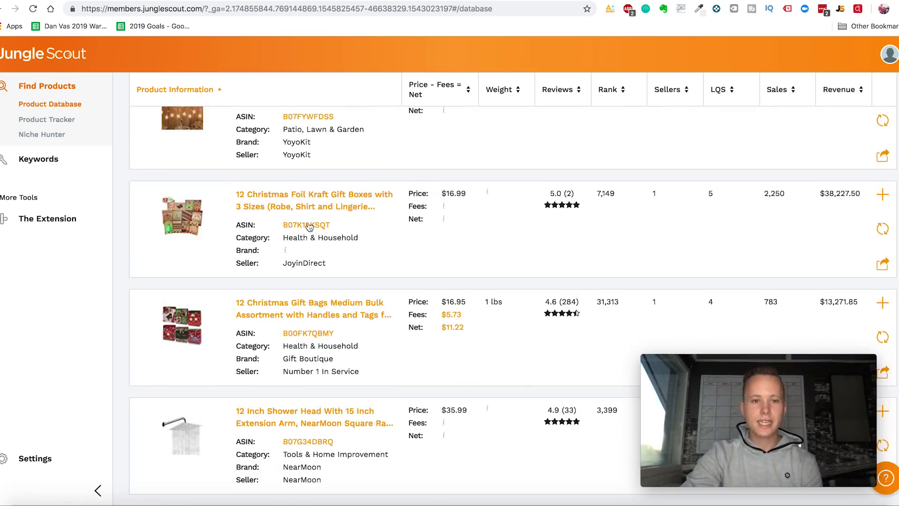
Step: Examine the star curtain lights, Christmas gift box and Christmas gift bag listings for seasonal sales, and check today's date
scroll(308, 226, up, 4)
scroll(308, 226, up, 1)
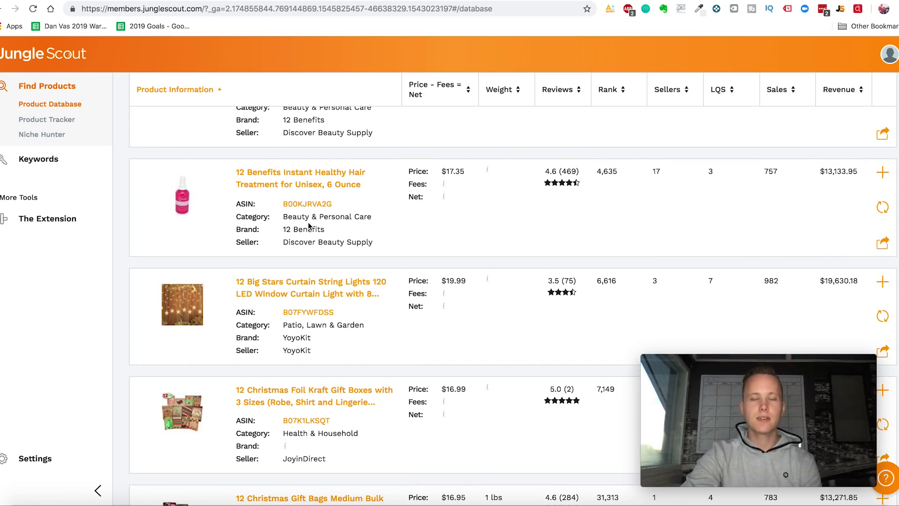
scroll(309, 226, up, 1)
scroll(308, 226, down, 2)
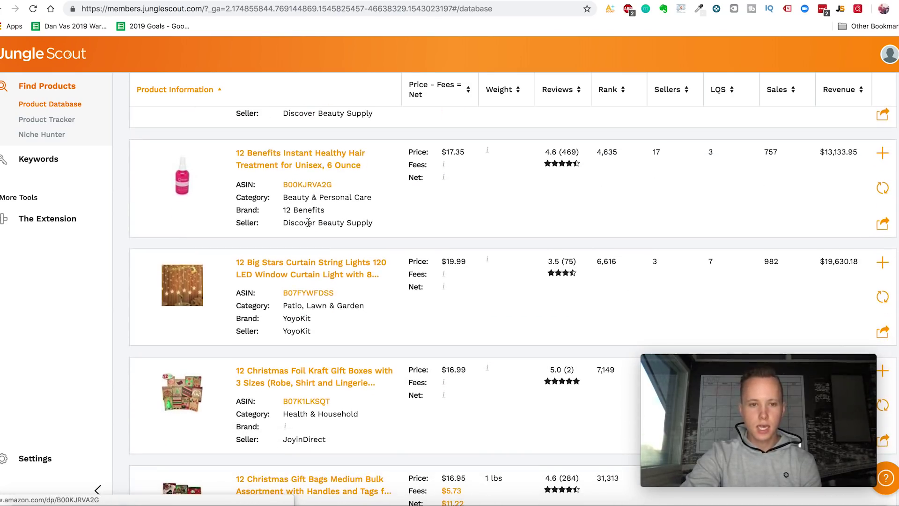
scroll(317, 279, down, 1)
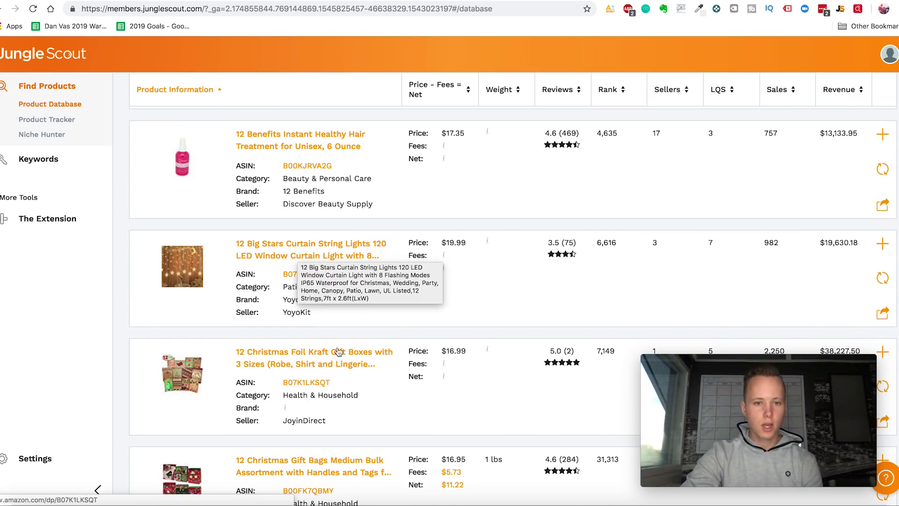
scroll(339, 352, down, 3)
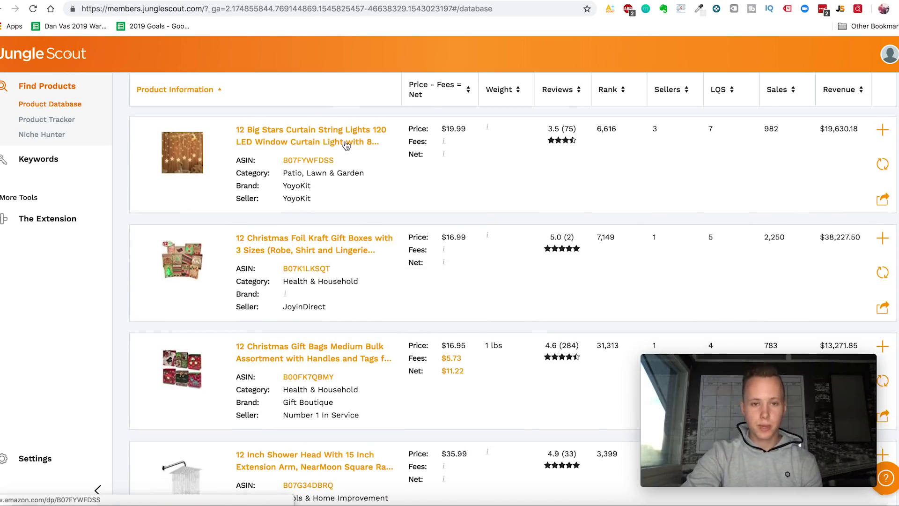
scroll(345, 145, up, 1)
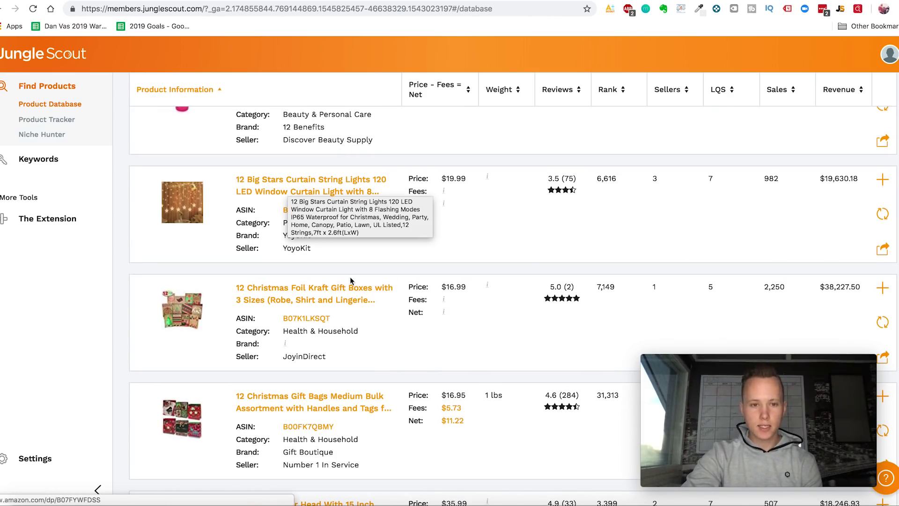
scroll(349, 319, down, 3)
scroll(346, 354, up, 1)
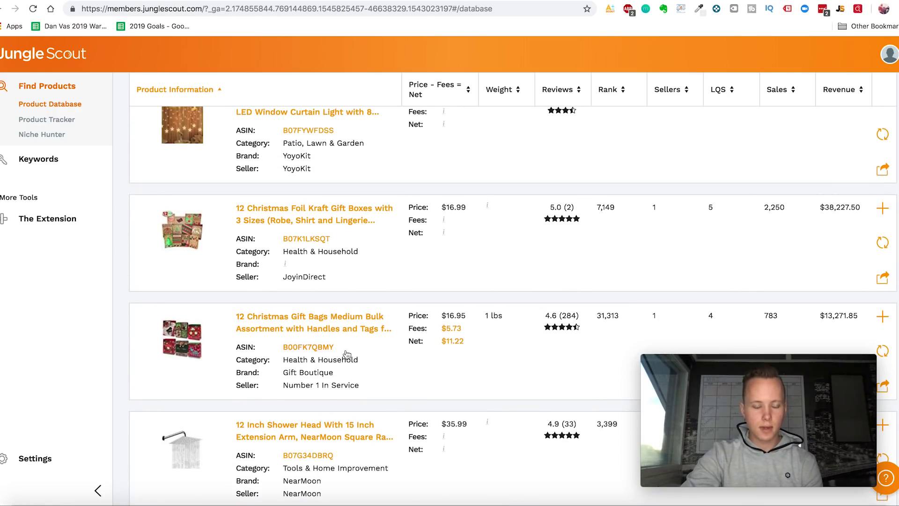
scroll(346, 355, down, 1)
scroll(328, 291, up, 1)
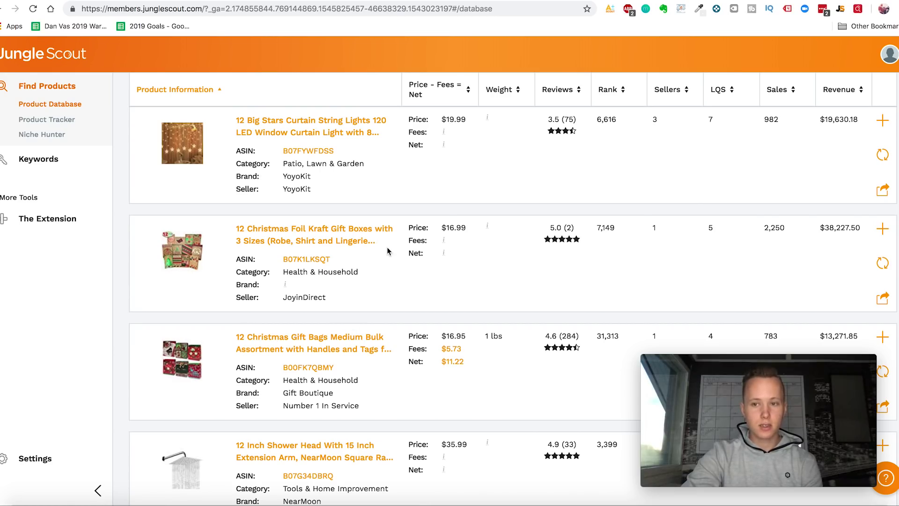
click(781, 0)
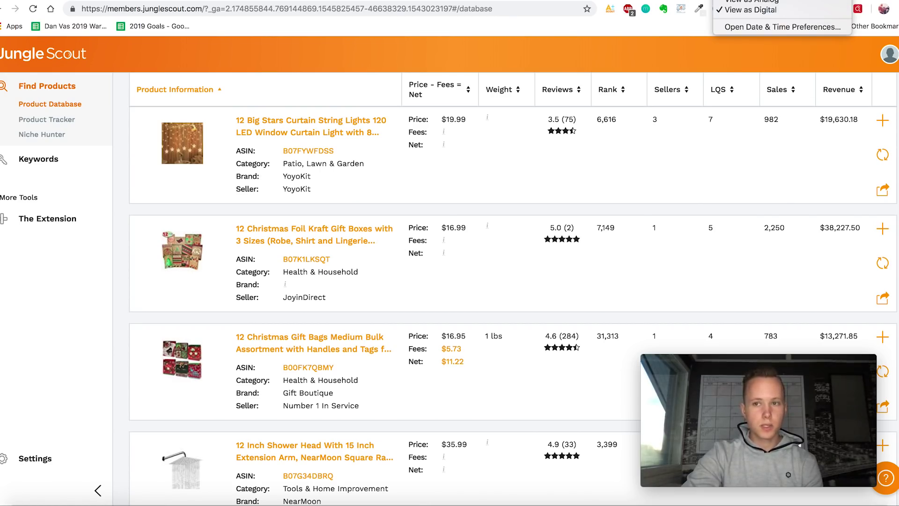
click(447, 271)
Step: Return to the Calming Treats for Dogs listing and check its sales against competing products with the Jungle Scout extension
scroll(447, 262, down, 5)
scroll(342, 335, down, 12)
scroll(343, 335, down, 11)
scroll(343, 336, down, 8)
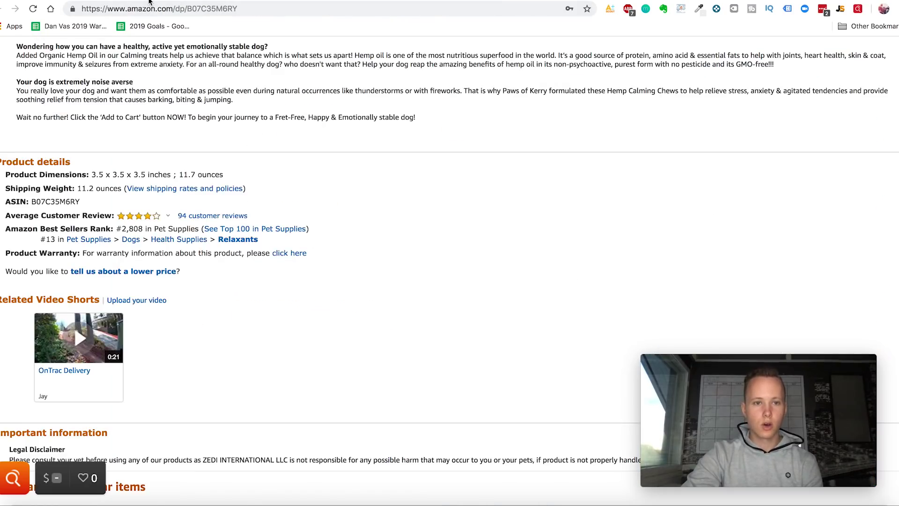
scroll(249, 179, down, 10)
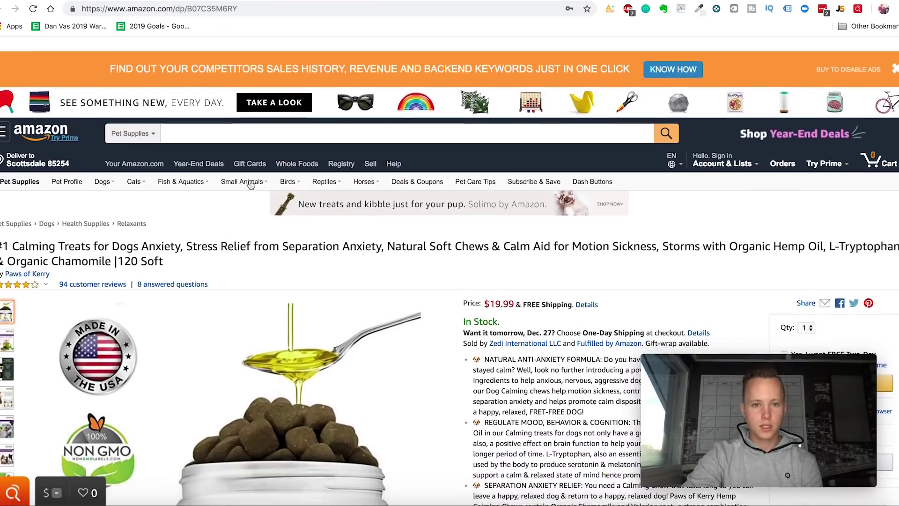
scroll(251, 185, down, 3)
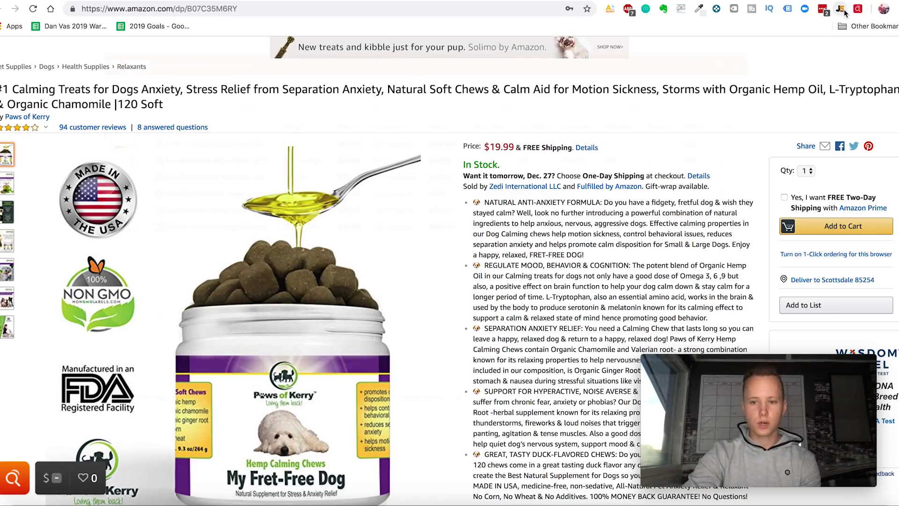
click(718, 66)
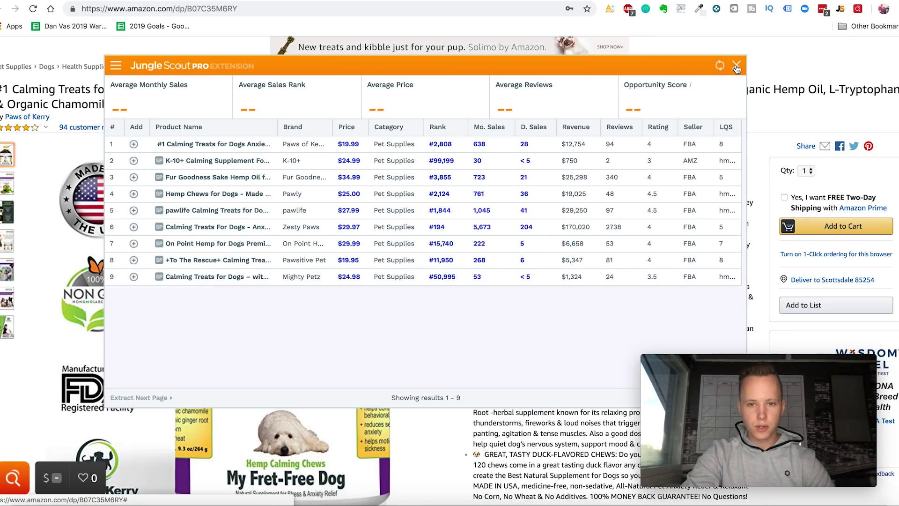
click(737, 65)
Step: Set the Keepa price history chart to the All (229 days) range and show the Sales Rank curve
scroll(514, 179, down, 10)
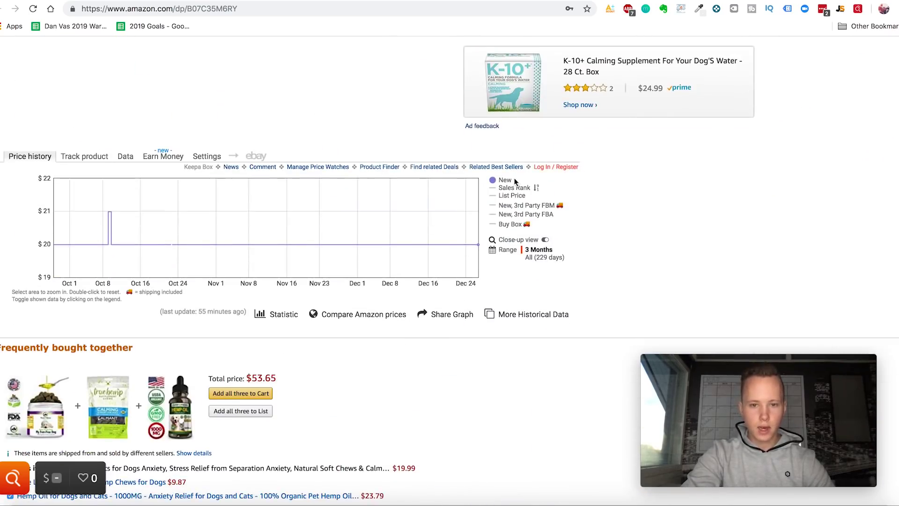
click(542, 261)
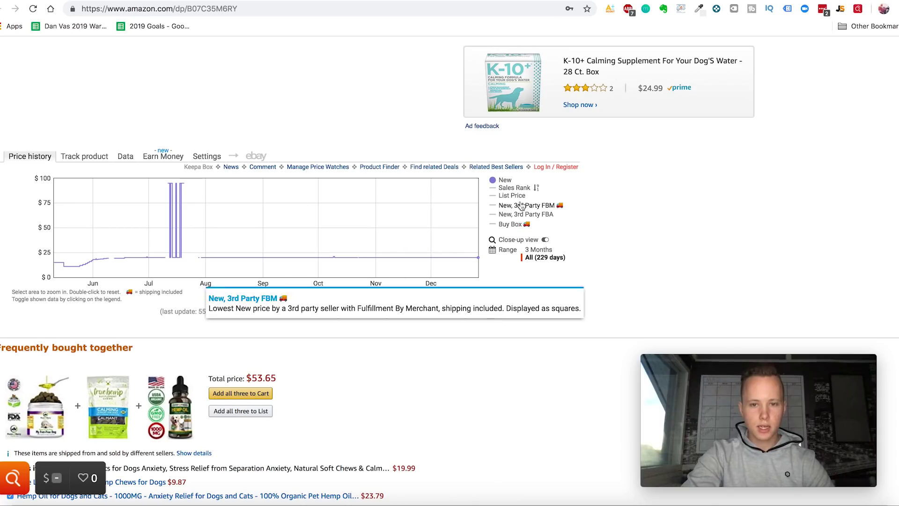
click(523, 187)
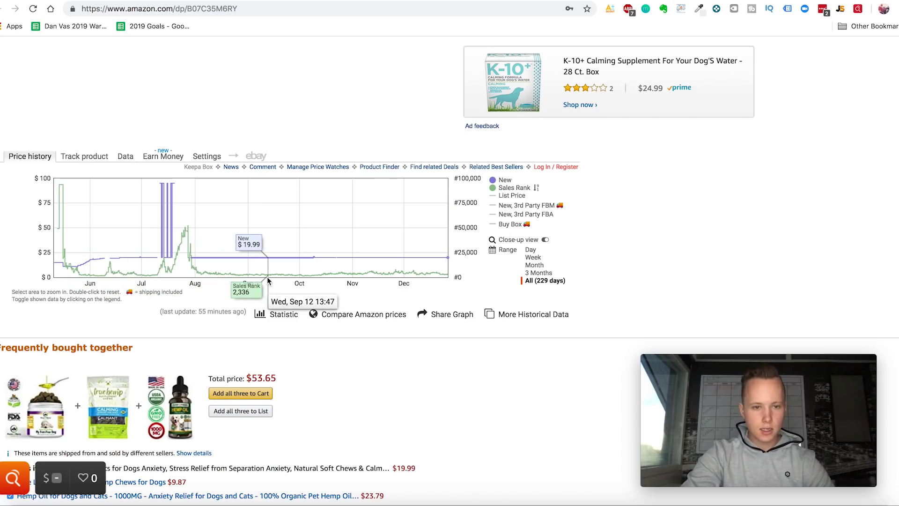
Step: Examine the Calming Treats price and sales rank history, comparing the July period with the months from August to December
scroll(249, 281, up, 1)
scroll(378, 297, up, 1)
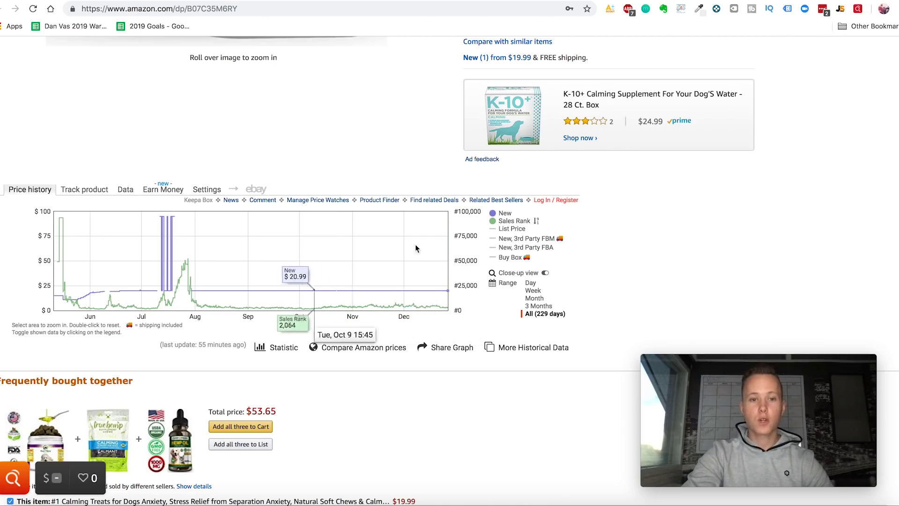
scroll(378, 256, up, 1)
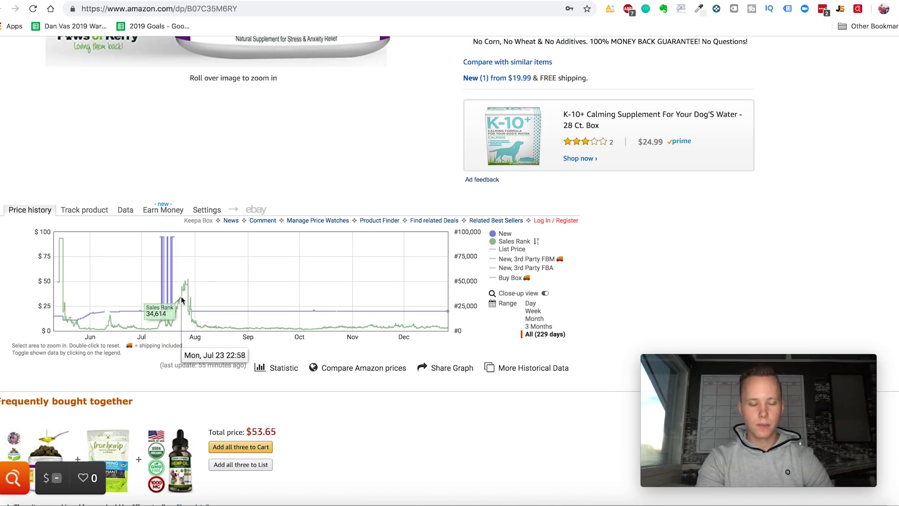
scroll(185, 295, up, 1)
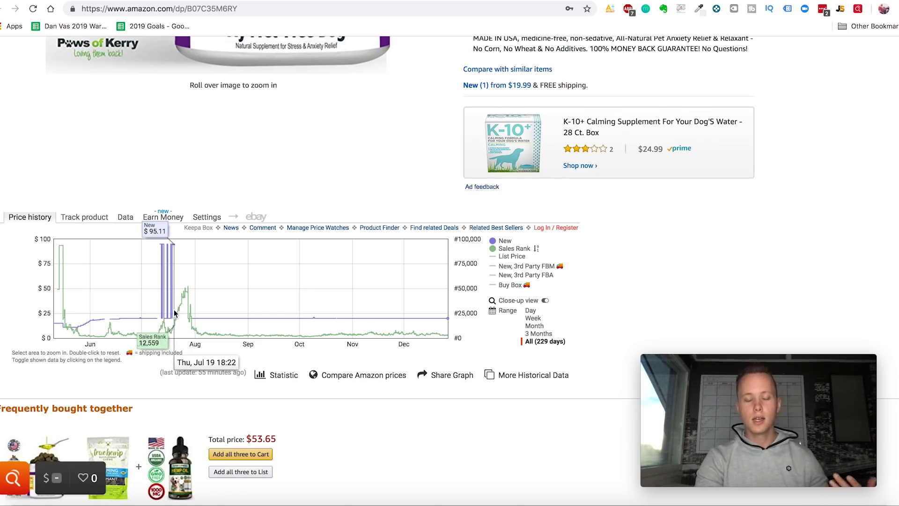
scroll(126, 318, up, 1)
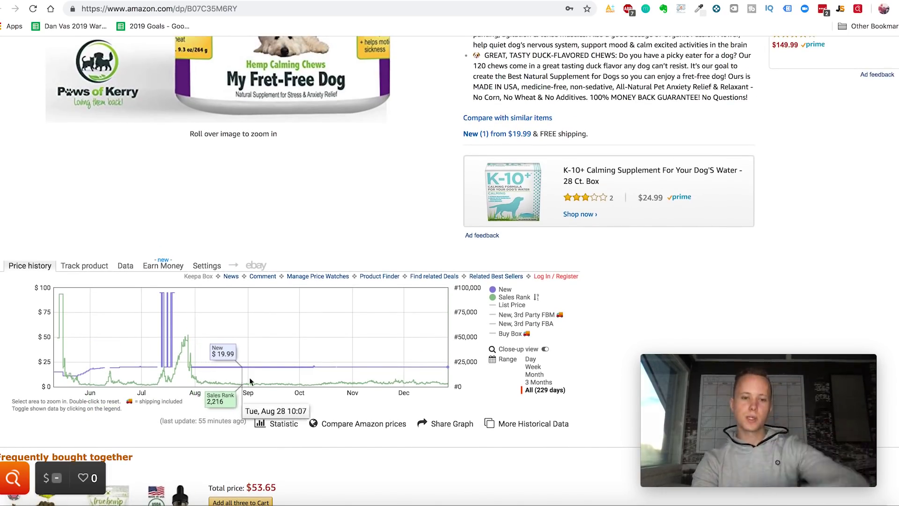
scroll(380, 362, up, 2)
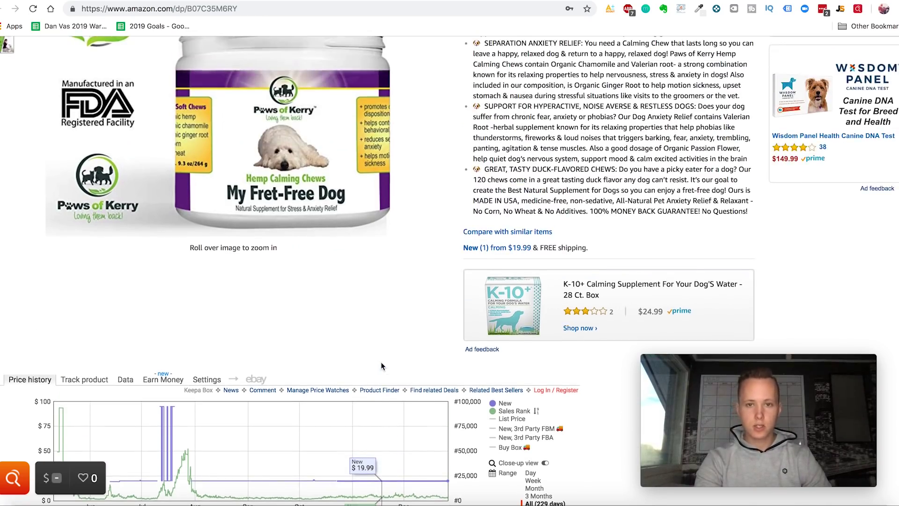
scroll(381, 362, down, 2)
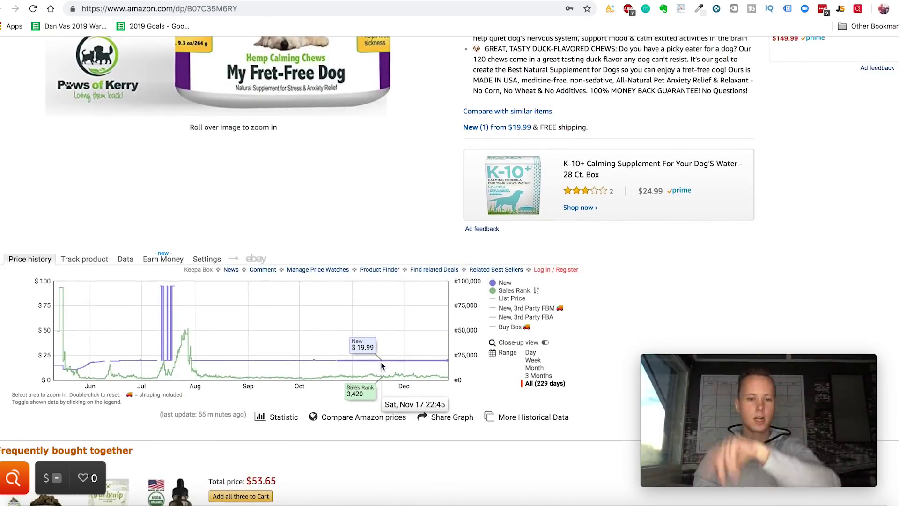
Step: Search Amazon across All Departments for "calming treats for dogs"
scroll(381, 362, up, 2)
scroll(381, 362, down, 1)
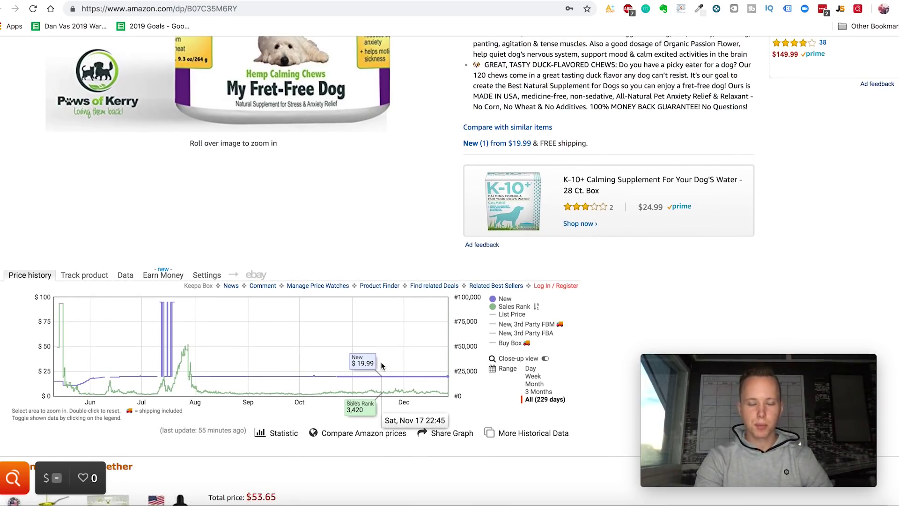
scroll(381, 362, up, 5)
scroll(381, 366, up, 5)
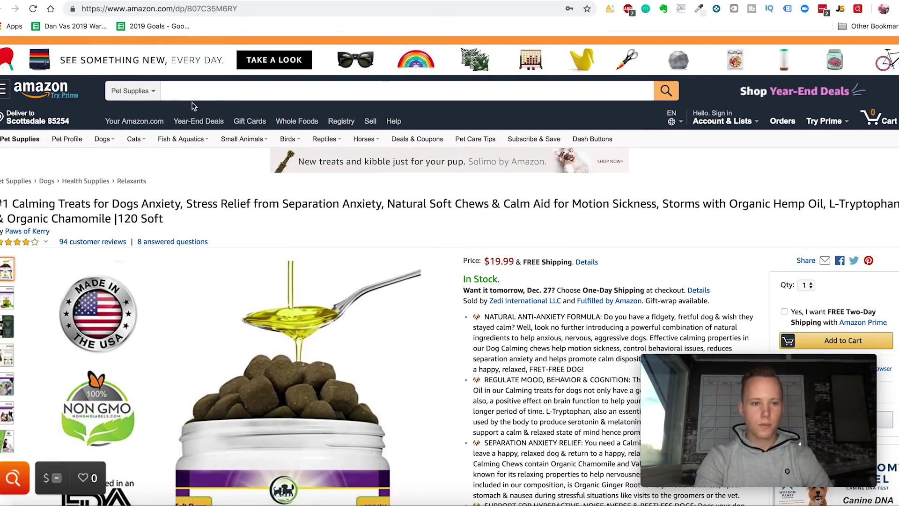
click(141, 91)
scroll(150, 94, up, 5)
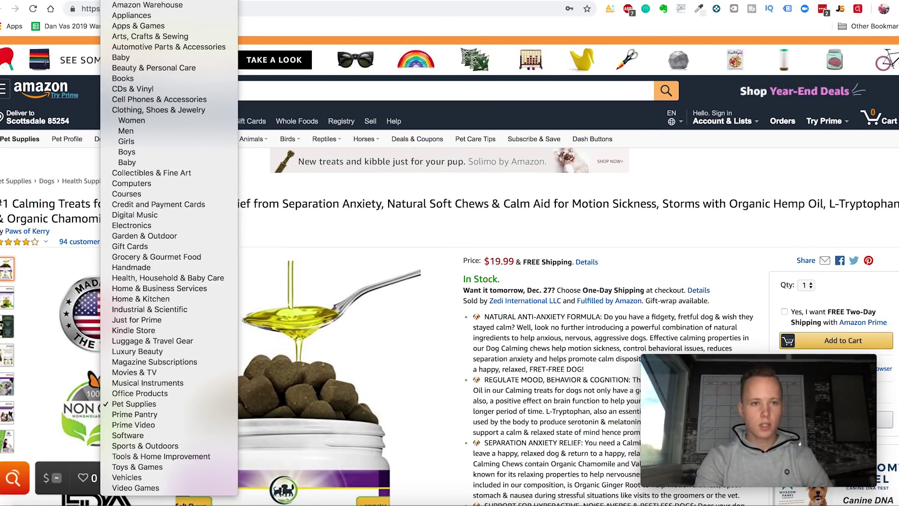
click(141, 1)
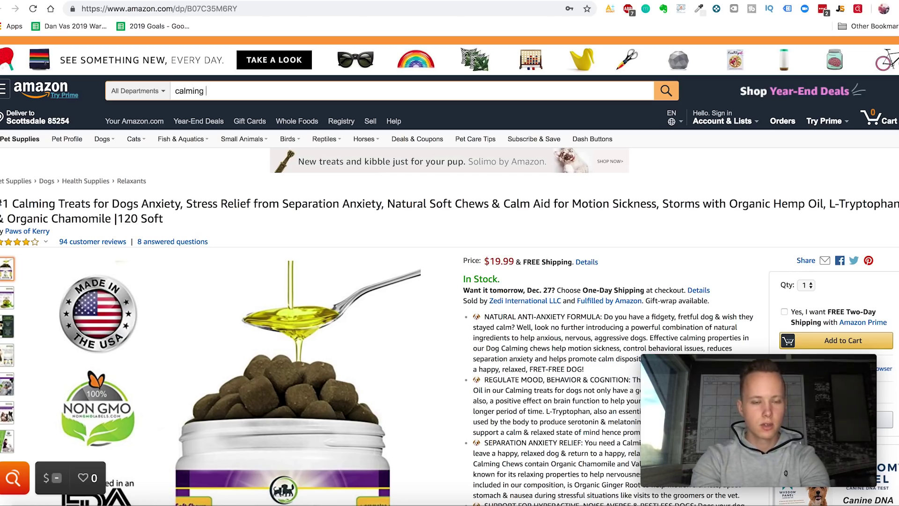
text(treats for dogs)
key(Return)
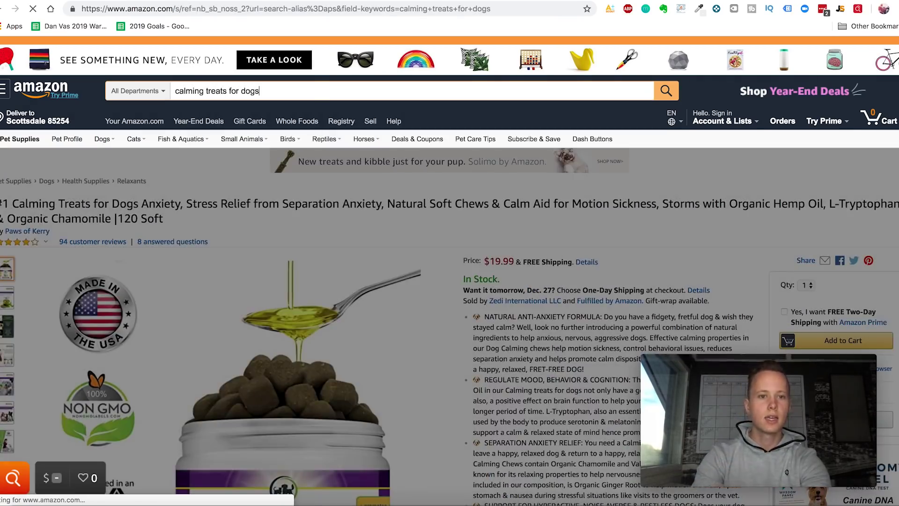
Step: Run the Jungle Scout extension on the calming treats results and compare the competitors' monthly sales, revenue and review counts
scroll(536, 391, down, 9)
scroll(536, 391, down, 3)
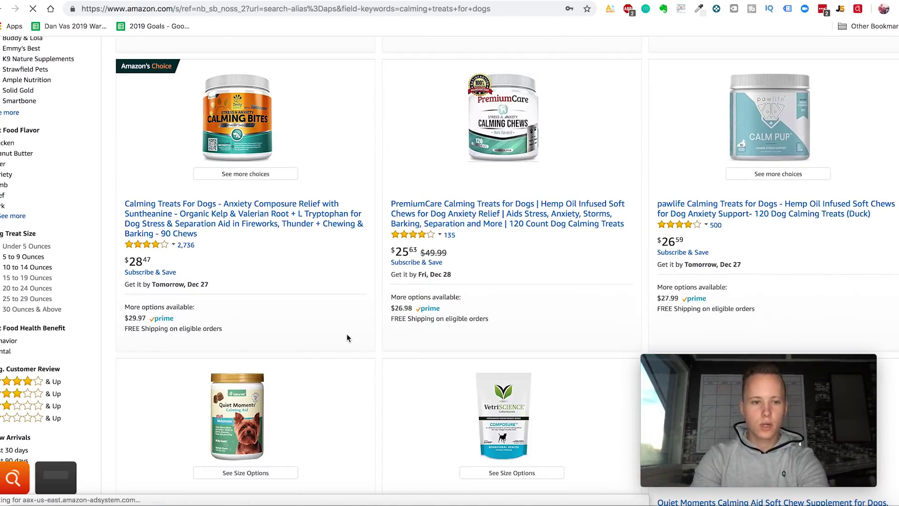
click(841, 9)
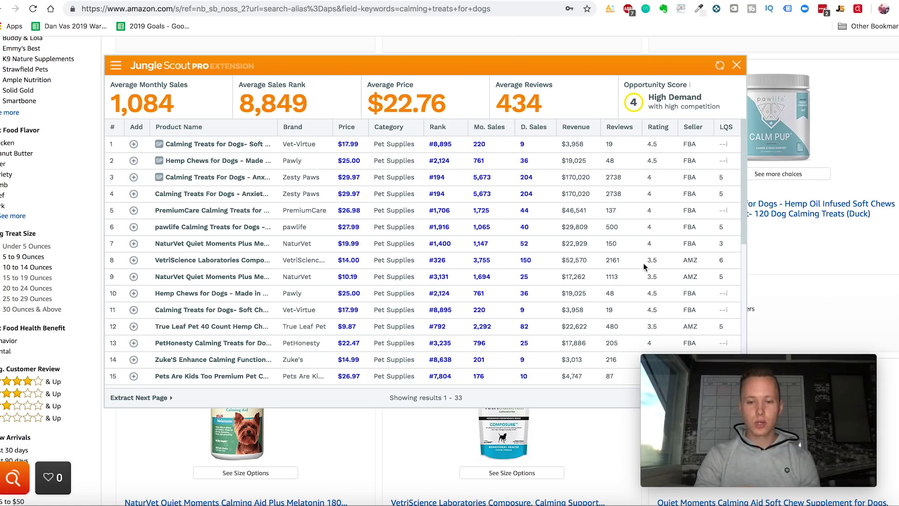
scroll(591, 239, down, 3)
scroll(589, 234, up, 3)
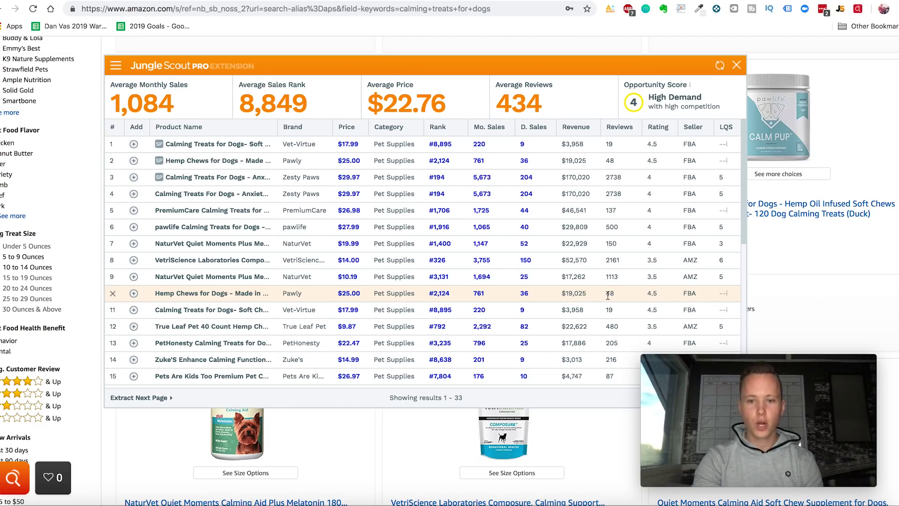
scroll(608, 295, down, 3)
click(737, 66)
click(841, 9)
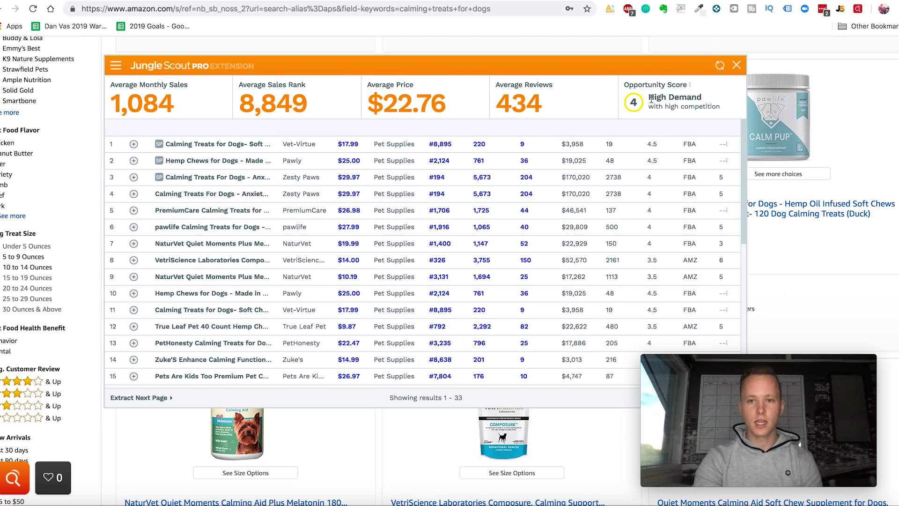
scroll(624, 176, down, 3)
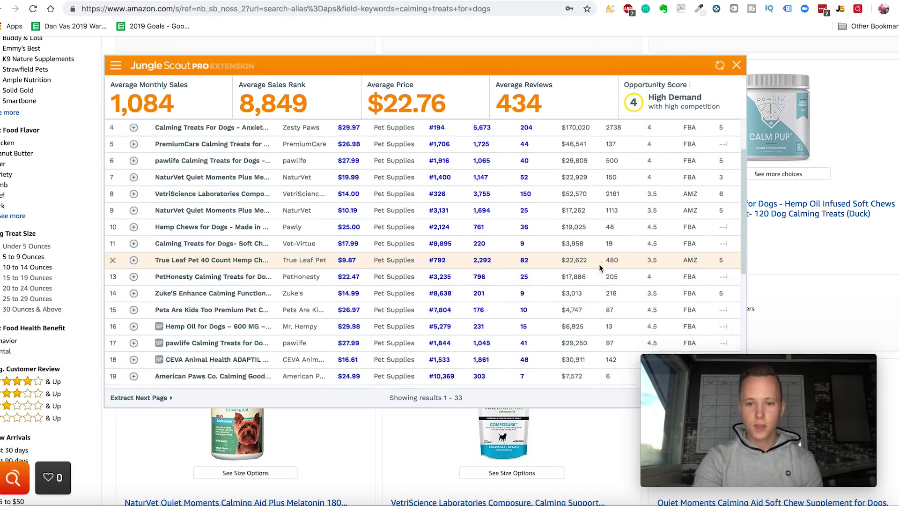
scroll(593, 261, up, 3)
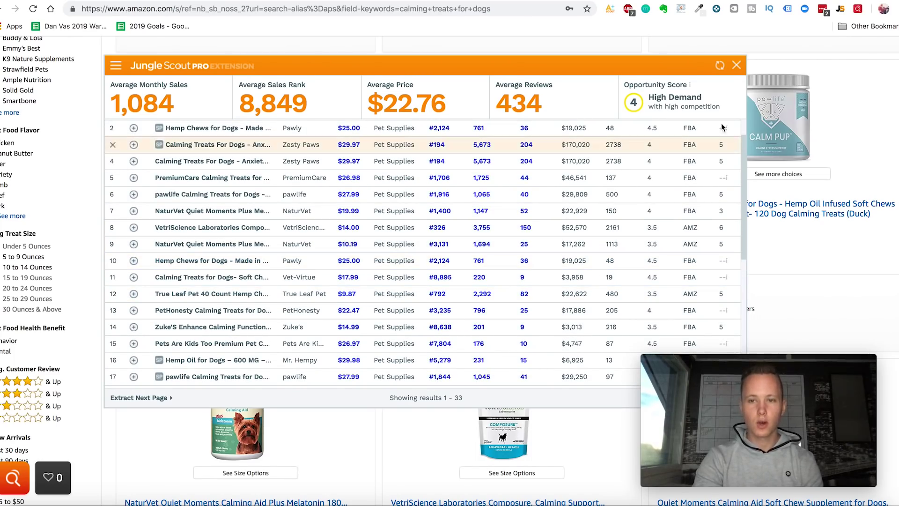
click(737, 65)
Step: Browse the calming treats search results to compare the competing products' packaging, prices and ratings
scroll(567, 246, down, 5)
scroll(568, 248, down, 3)
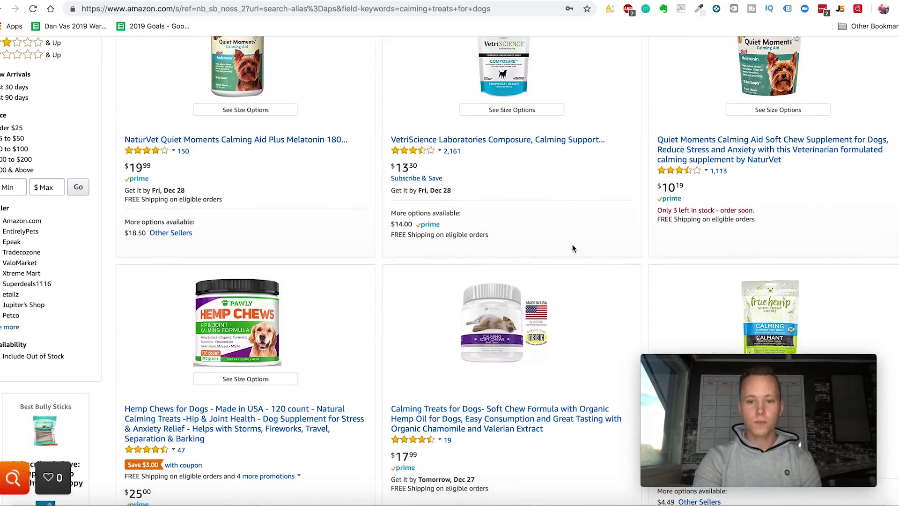
scroll(514, 274, down, 8)
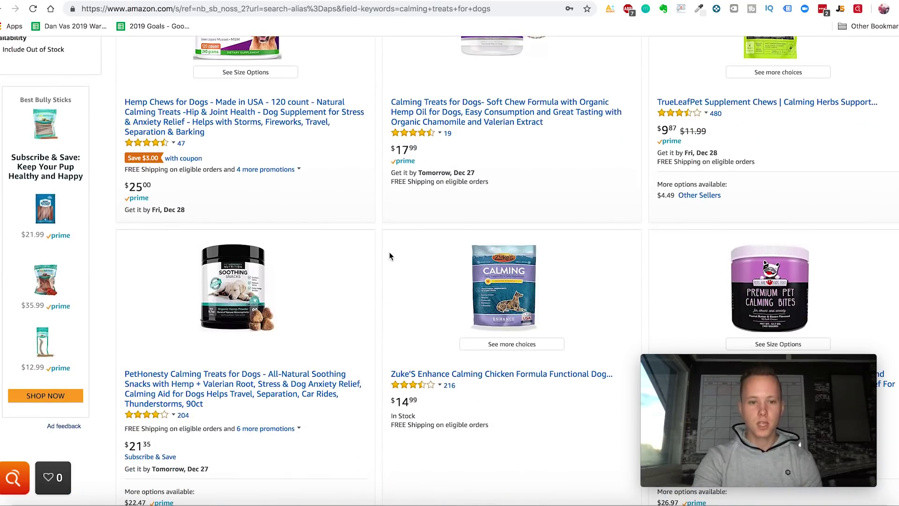
scroll(389, 252, down, 5)
scroll(389, 253, down, 3)
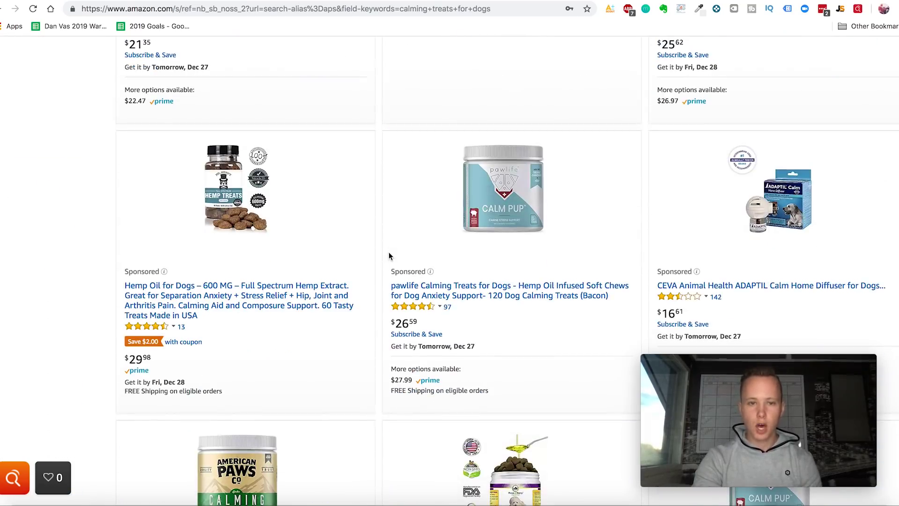
scroll(408, 297, down, 4)
scroll(408, 297, up, 12)
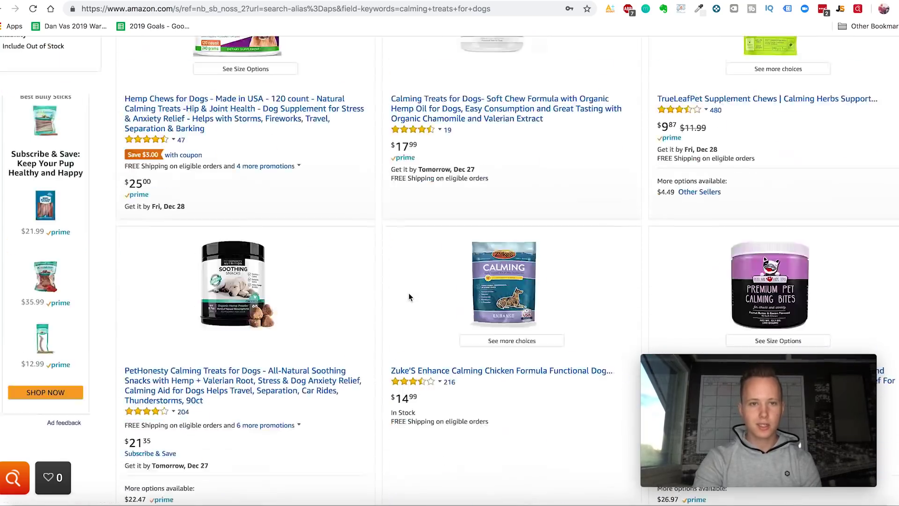
scroll(408, 293, up, 10)
Step: Open the USDA Organic Aloe Vera Gel listing by Seven Minerals and check its sales with the Jungle Scout extension
scroll(273, 210, down, 5)
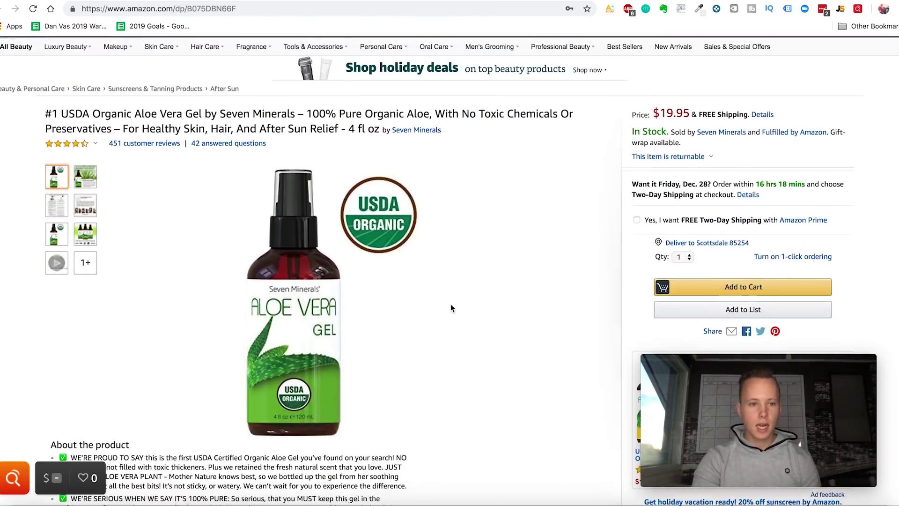
scroll(452, 307, up, 3)
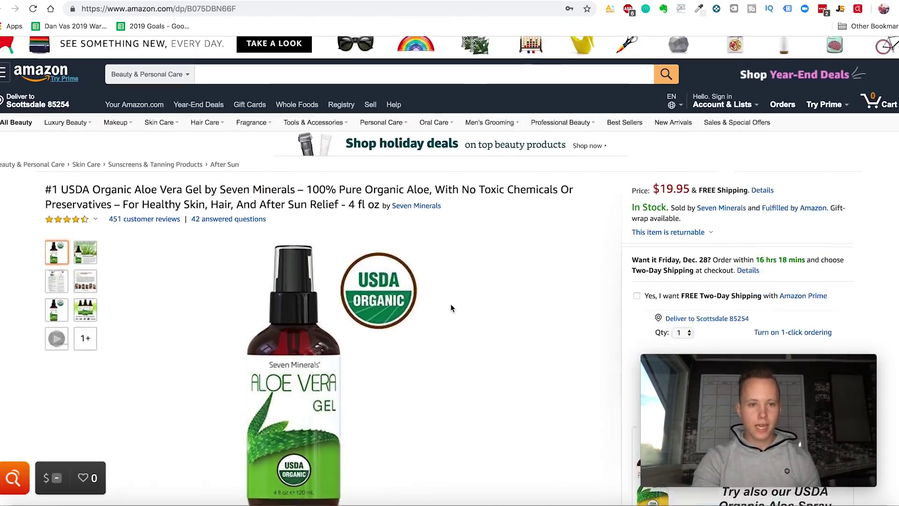
click(841, 14)
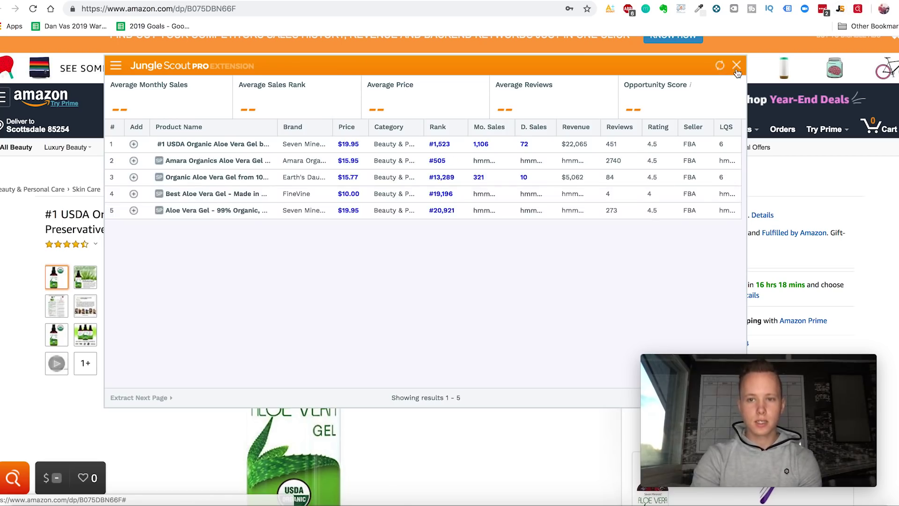
click(737, 65)
Step: Search Amazon across All Departments for "aloe vera gel"
click(184, 98)
click(192, 5)
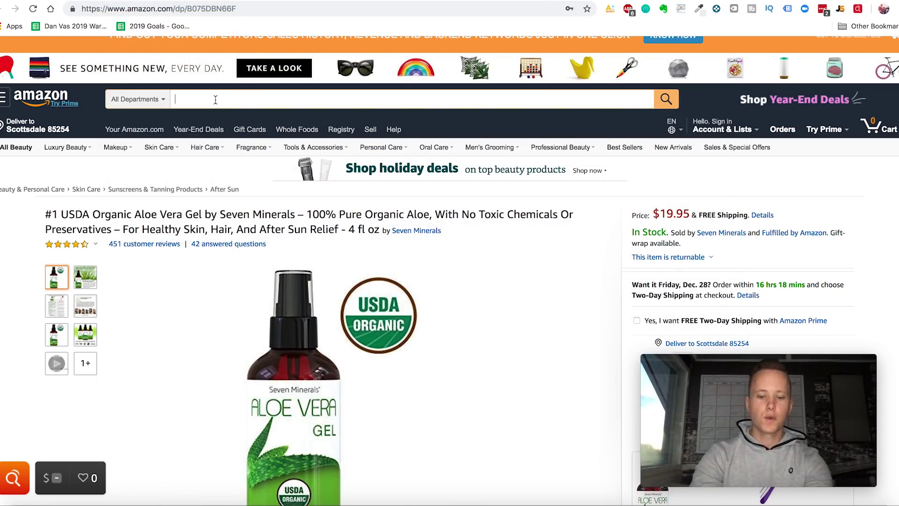
key(BackSpace)
key(BackSpace)
text(vera)
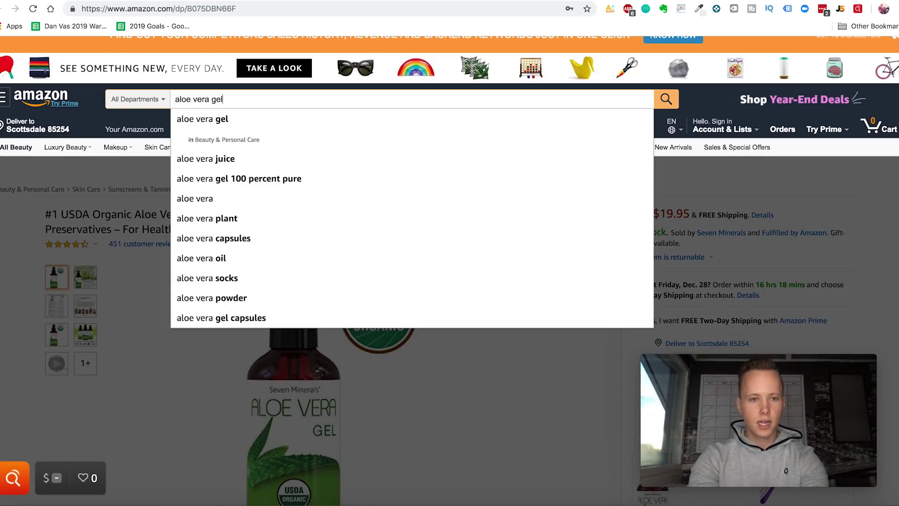
text( gel)
key(Return)
Step: Run the Jungle Scout extension on the aloe vera gel results and compare the competitors' sales, prices and reviews
scroll(393, 241, down, 4)
scroll(663, 175, down, 4)
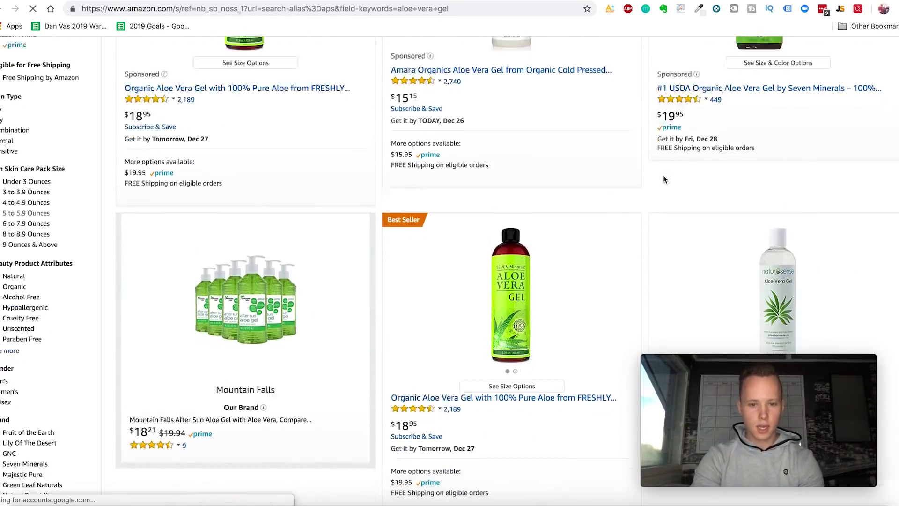
scroll(663, 176, down, 3)
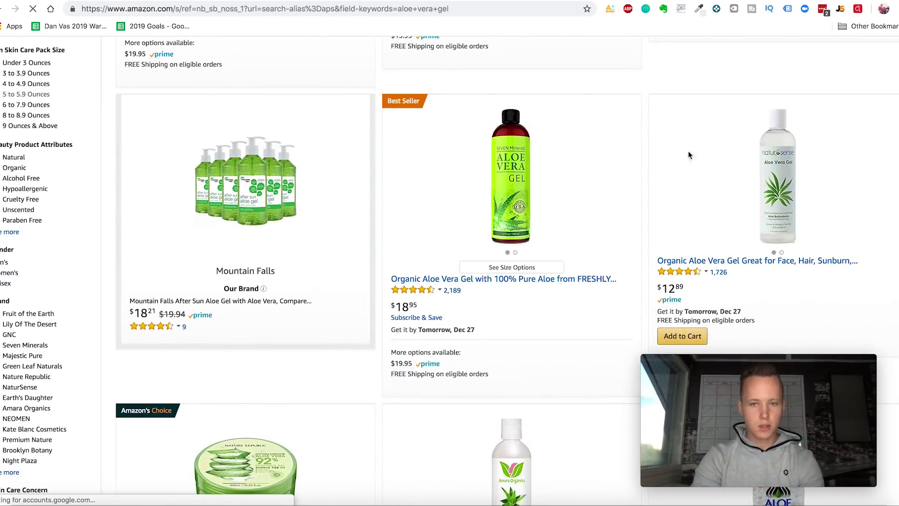
click(839, 8)
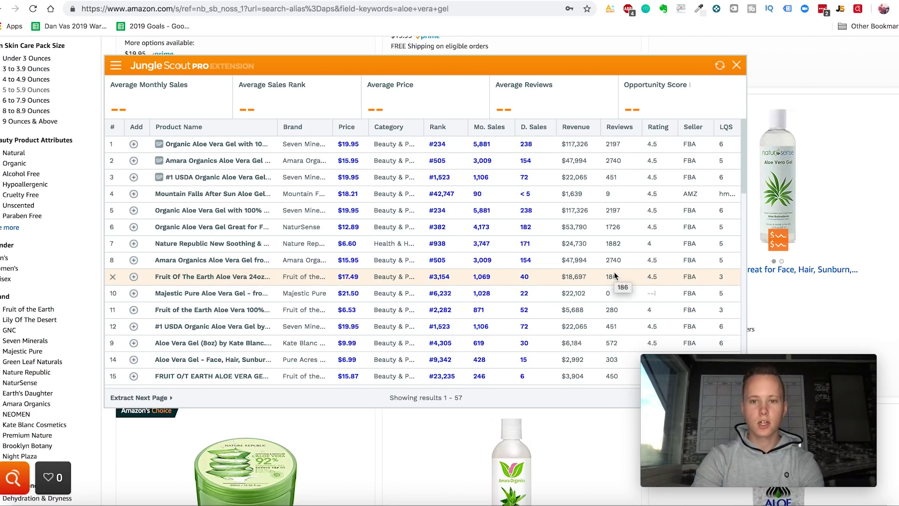
scroll(615, 274, down, 3)
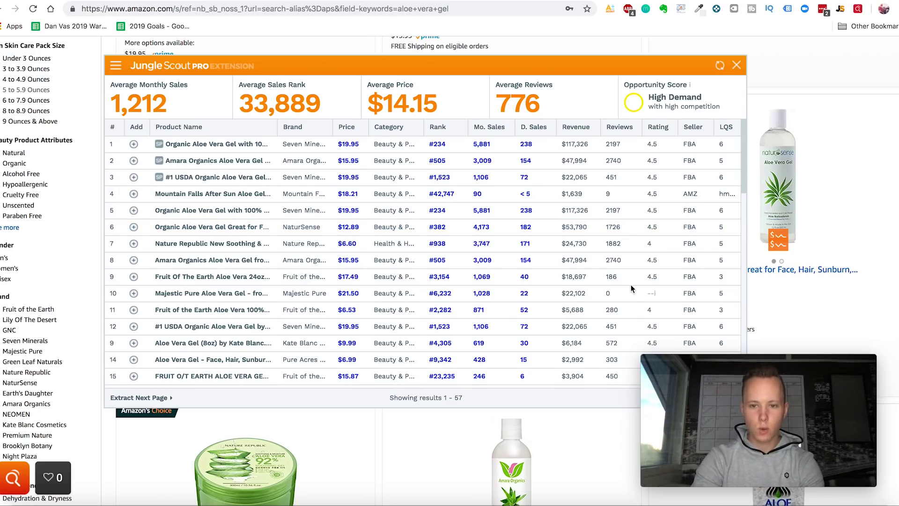
scroll(623, 272, down, 6)
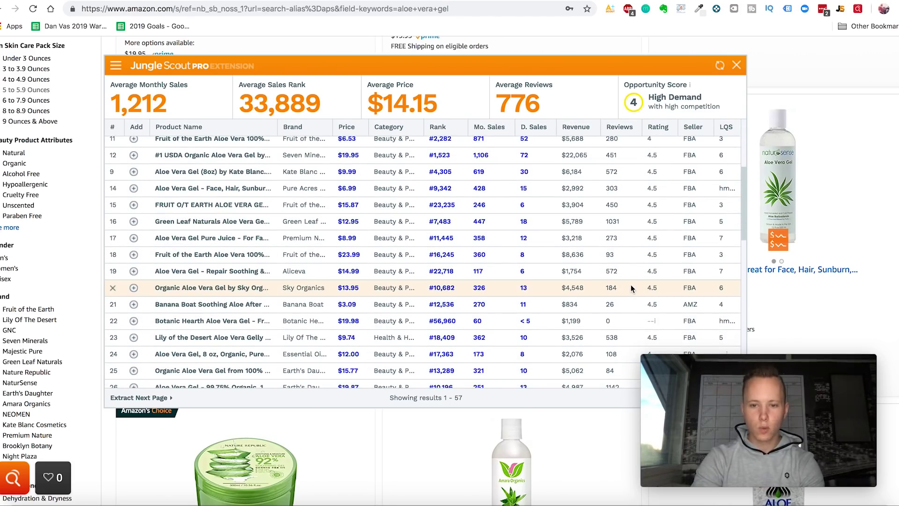
scroll(622, 323, down, 3)
scroll(646, 220, up, 8)
scroll(655, 222, up, 1)
click(736, 65)
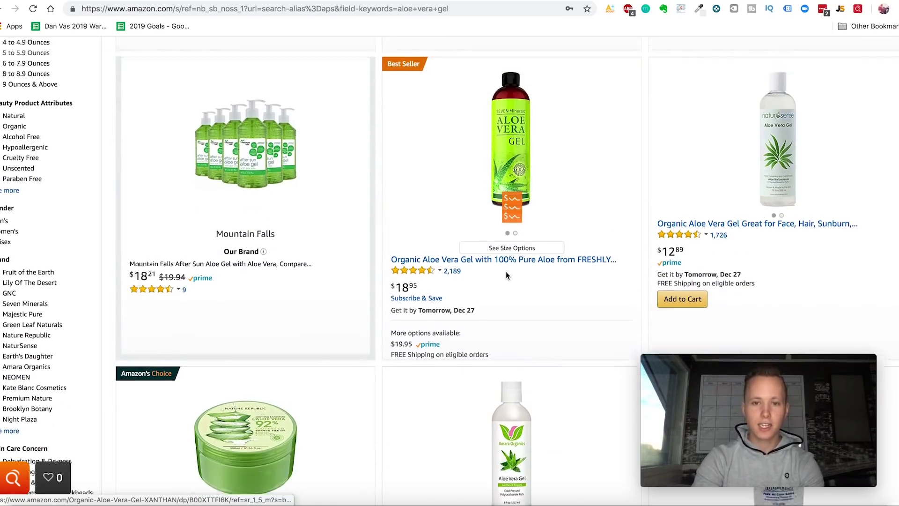
Step: Browse the aloe vera gel search results to compare the competing bottles, prices and ratings
scroll(506, 272, up, 9)
scroll(504, 292, down, 2)
scroll(503, 293, down, 1)
scroll(468, 305, down, 10)
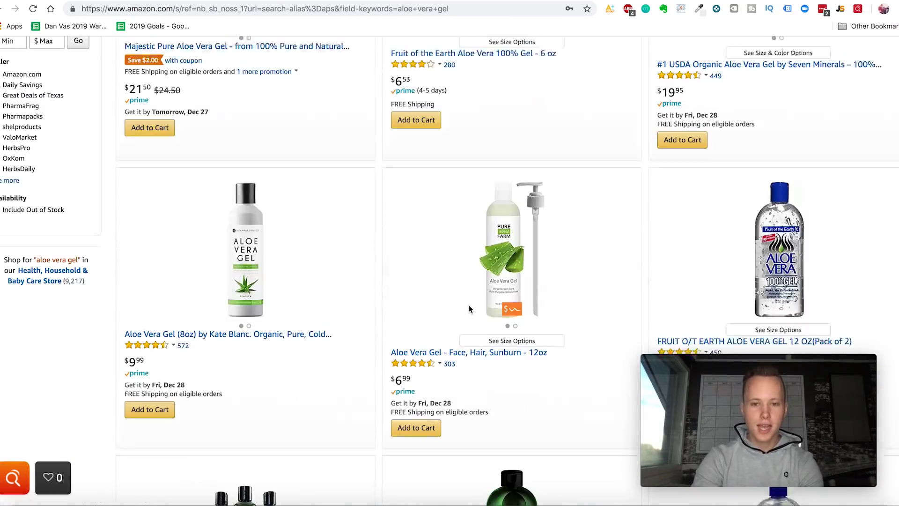
scroll(470, 308, down, 1)
scroll(470, 310, up, 15)
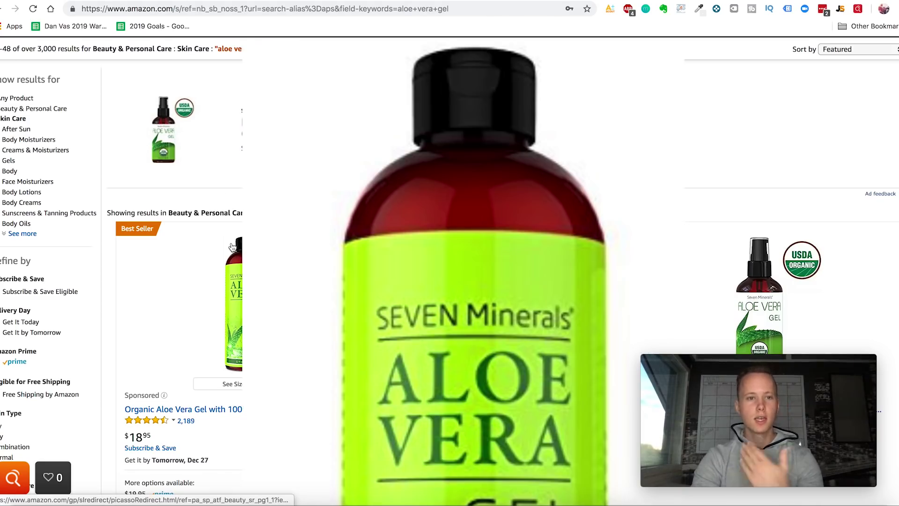
scroll(274, 270, down, 3)
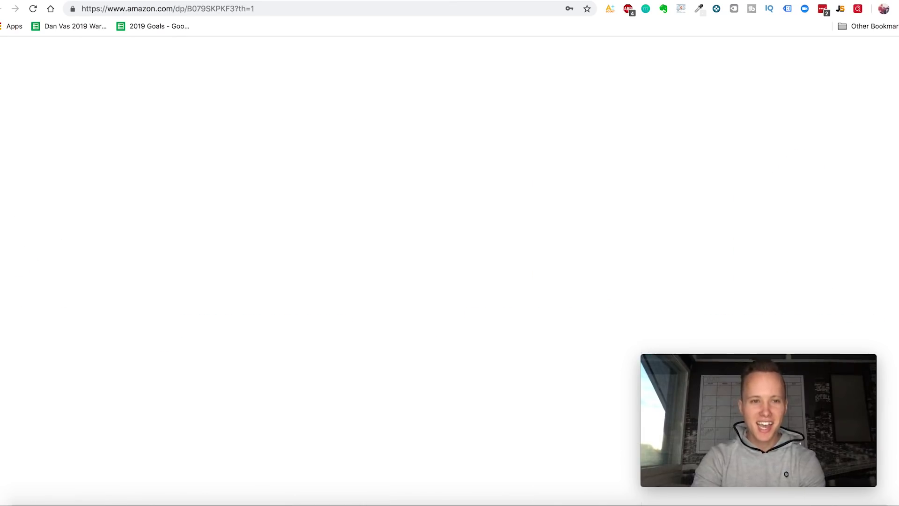
Step: View the Original Bed Rails for Toddlers listing and check its sales with the Jungle Scout extension
scroll(413, 297, down, 3)
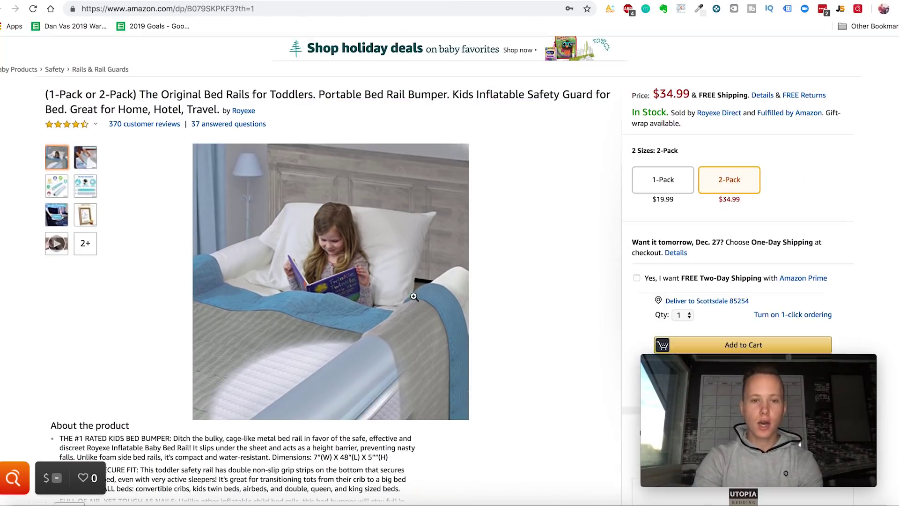
scroll(423, 286, down, 1)
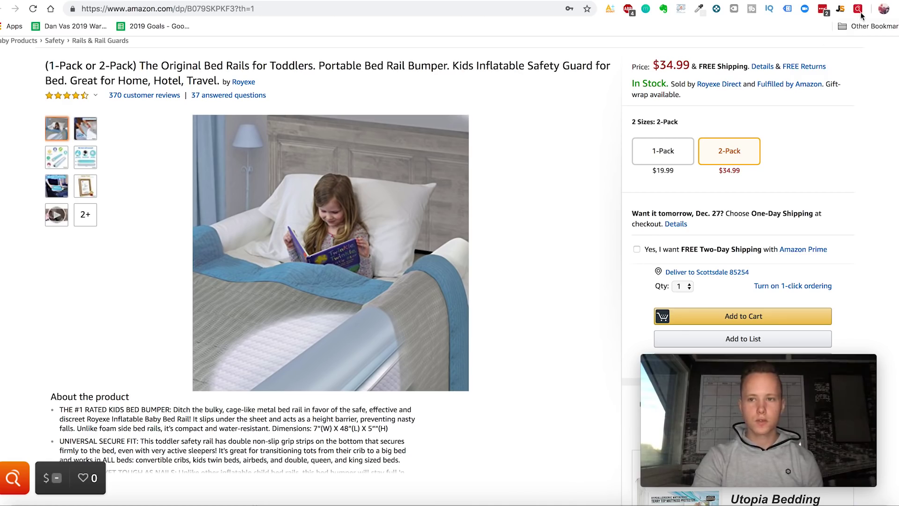
click(841, 9)
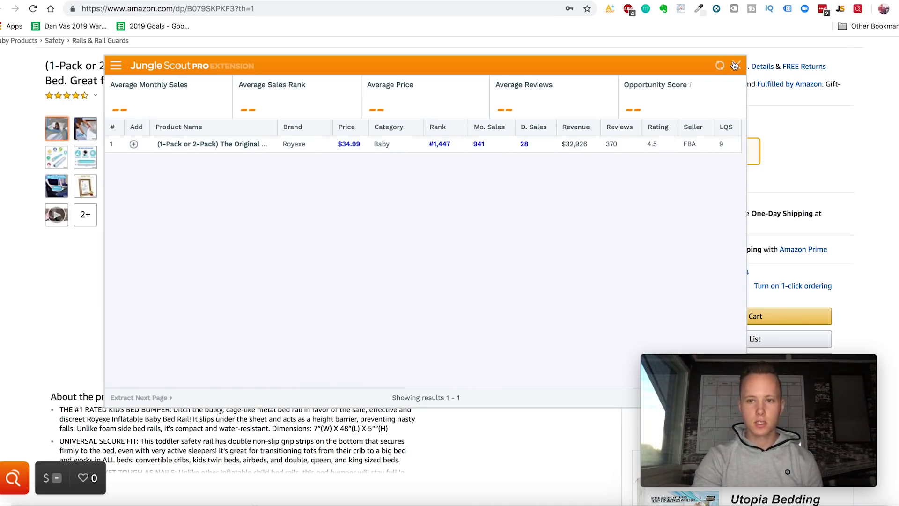
click(735, 65)
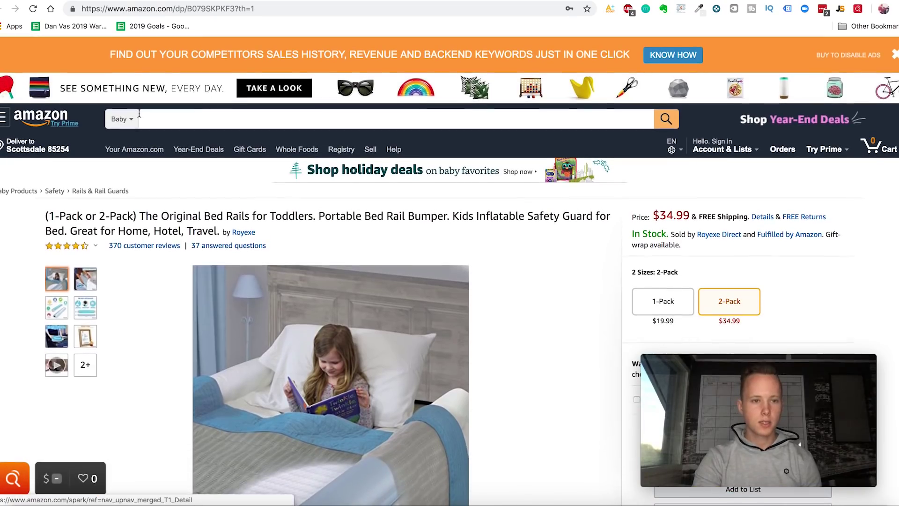
Step: Search Amazon across All Departments for "bed rails for toddlers"
click(132, 119)
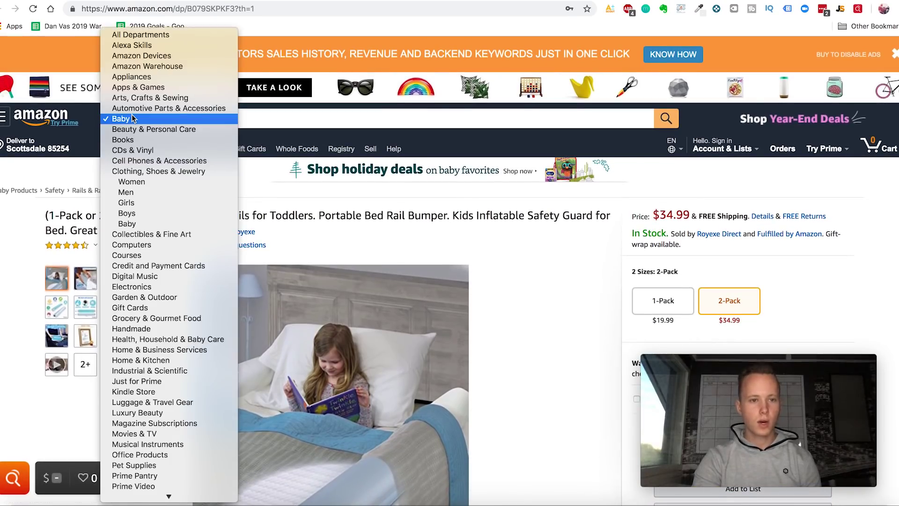
click(141, 35)
click(177, 120)
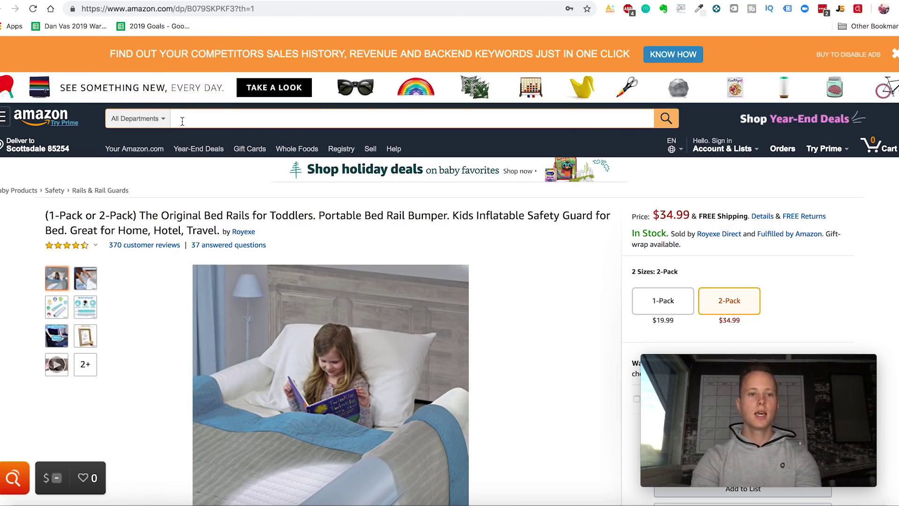
text(bed d)
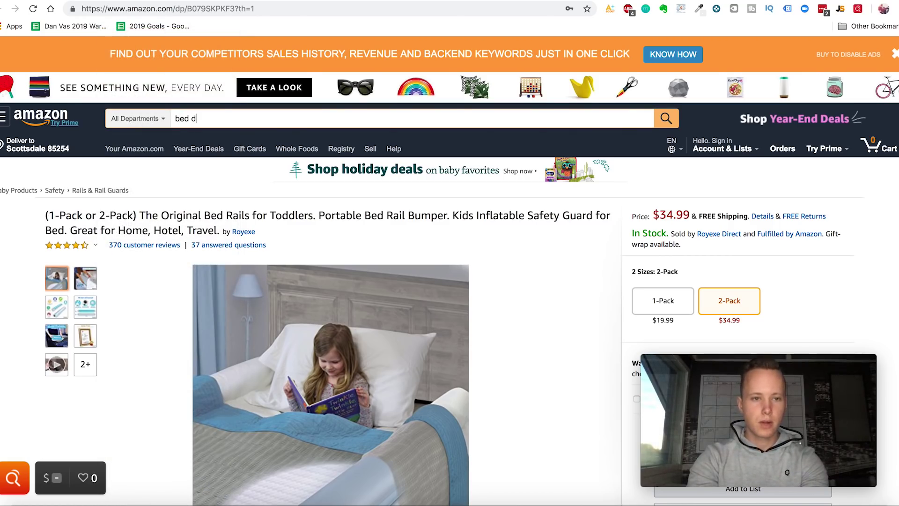
key(BackSpace)
text(rails for toddl)
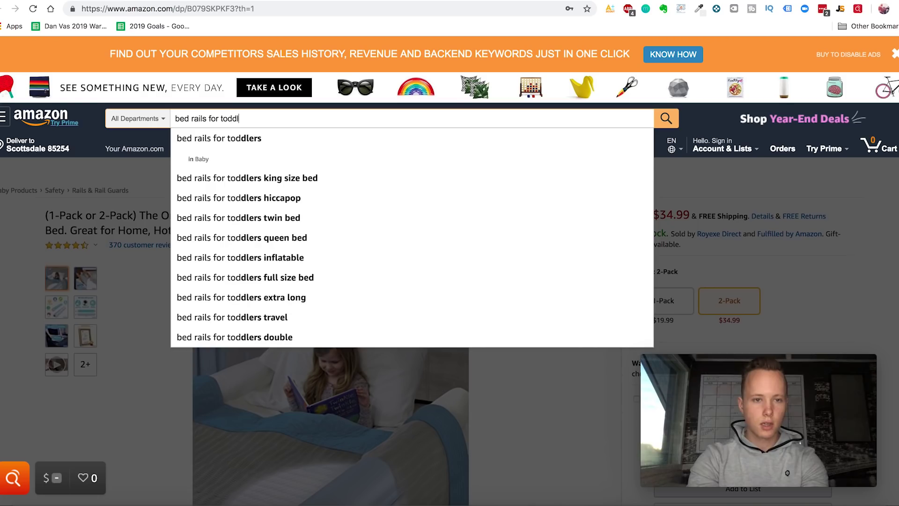
text(ers)
key(Return)
Step: Run the Jungle Scout extension on the toddler bed rails results and compare the competitors' sales, prices and reviews
scroll(358, 108, down, 5)
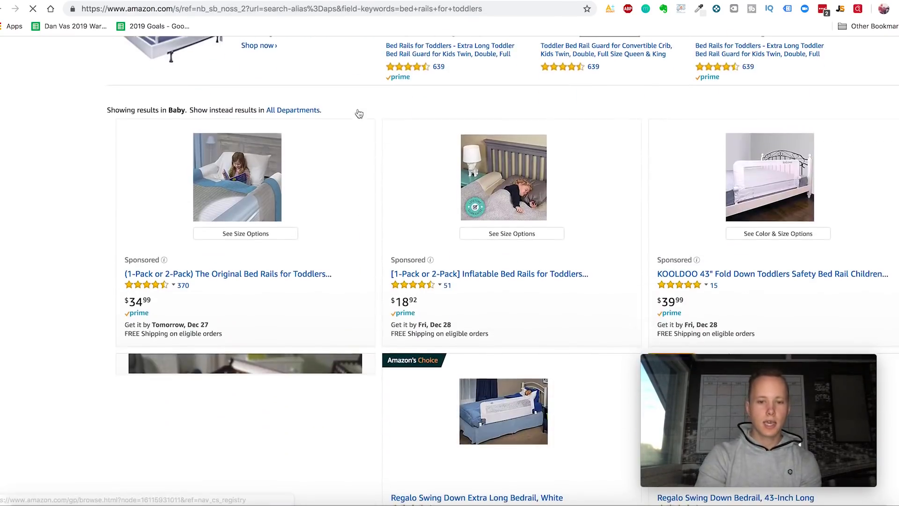
scroll(359, 113, down, 7)
click(840, 9)
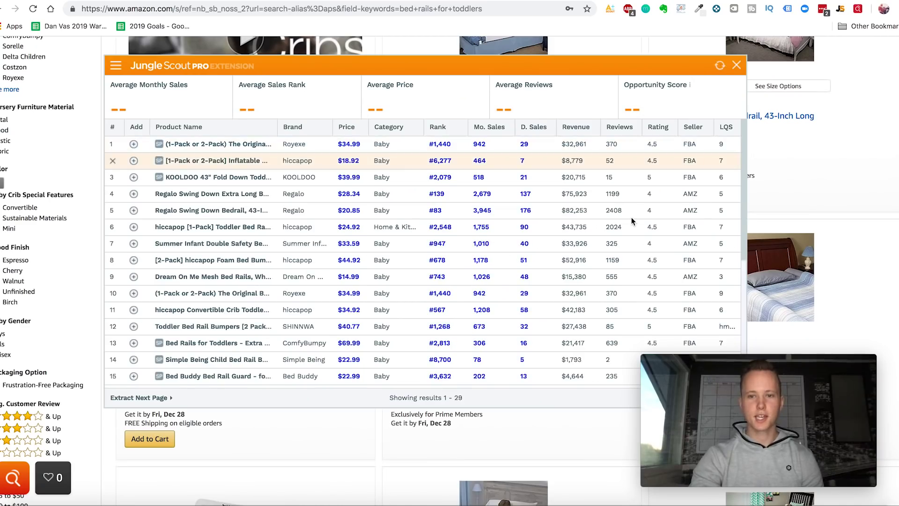
scroll(631, 217, down, 3)
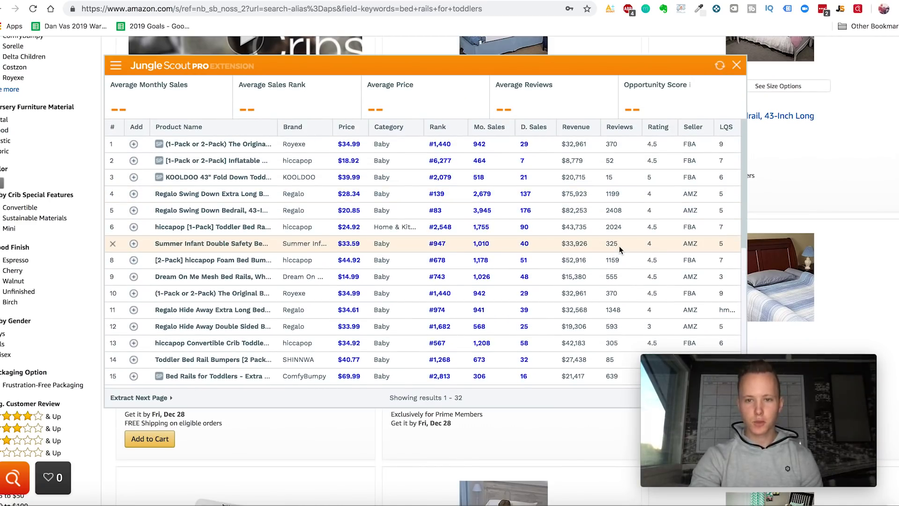
scroll(618, 262, down, 3)
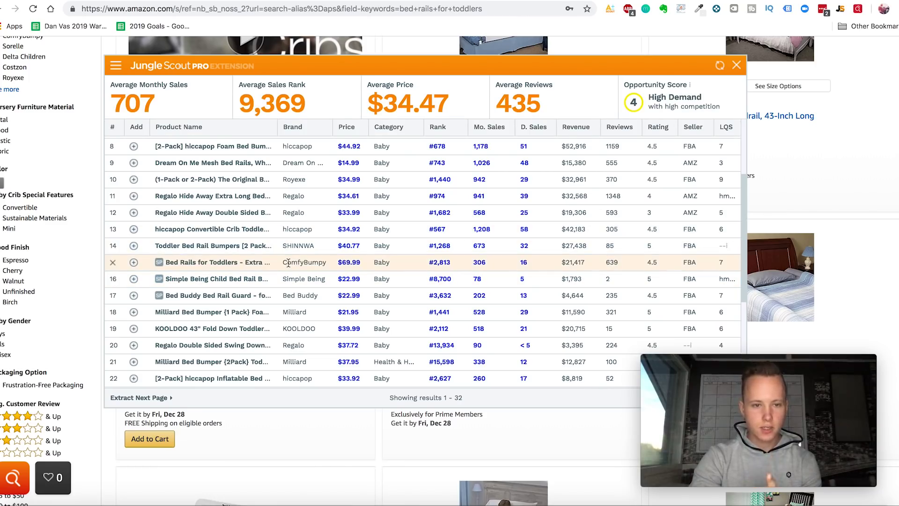
mouse_move(255, 250)
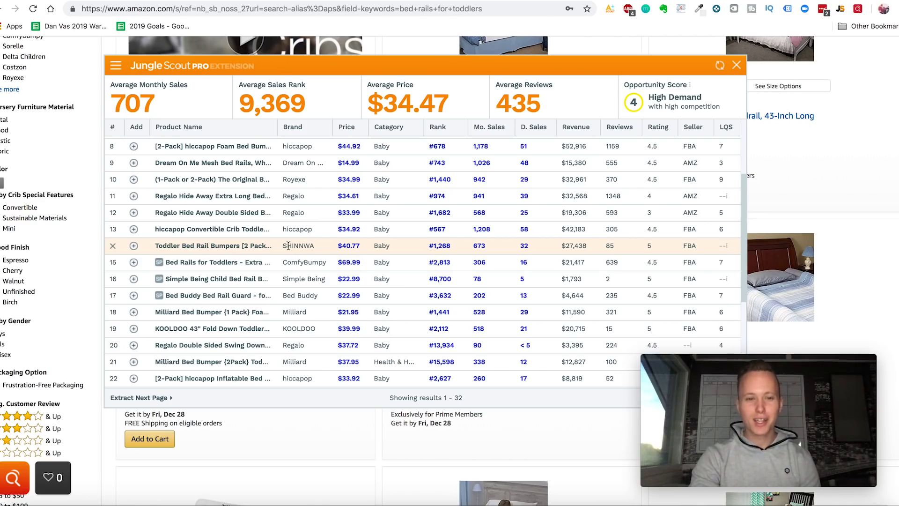
scroll(545, 252, up, 3)
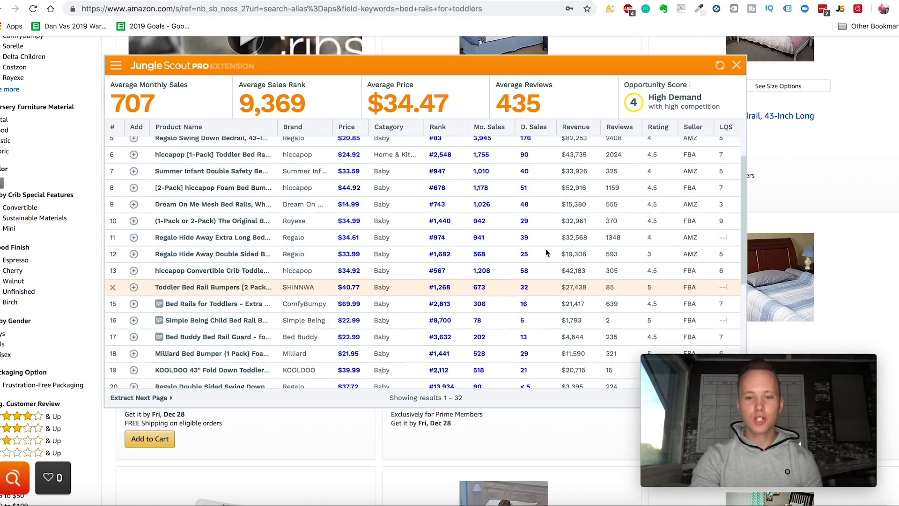
scroll(546, 252, down, 4)
scroll(546, 252, up, 3)
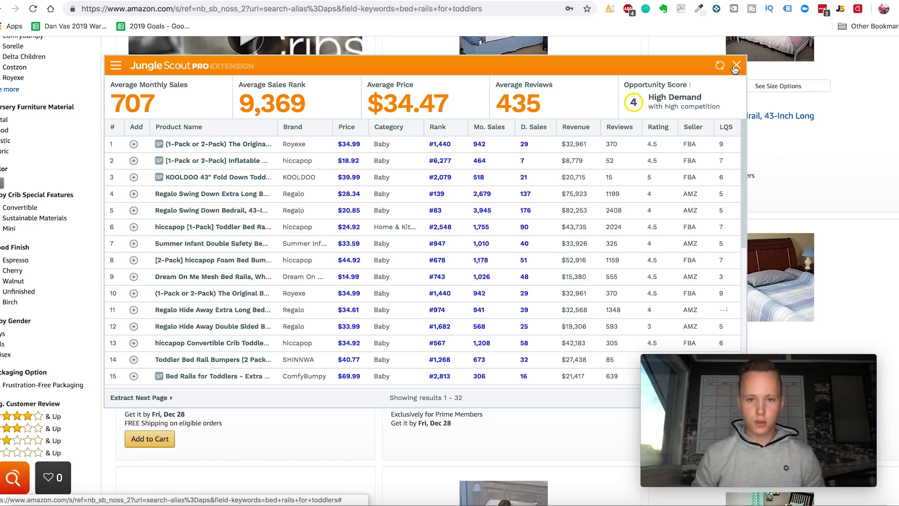
Step: Preview the SHINNWA Toddler Bed Rail Bumpers and the Regalo Swing Down Extra Long Bedrail in the extension's results, and close the extension
scroll(583, 251, down, 3)
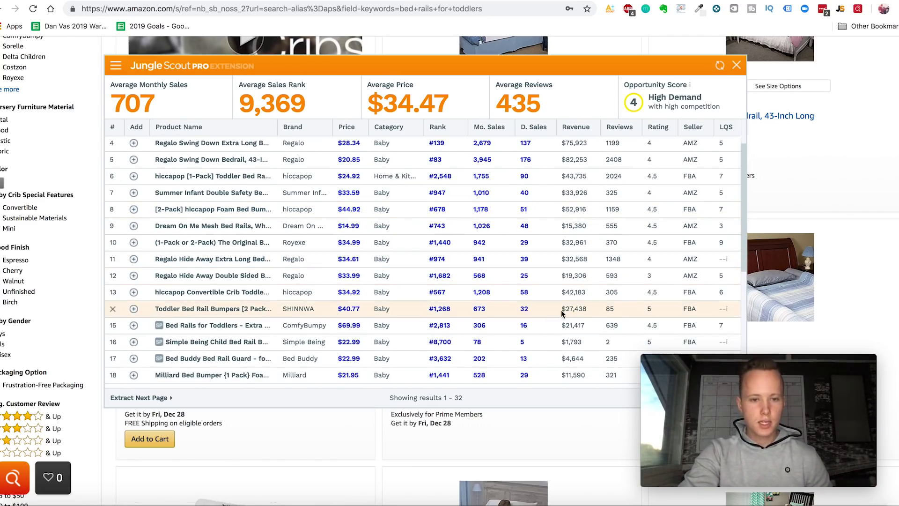
mouse_move(216, 312)
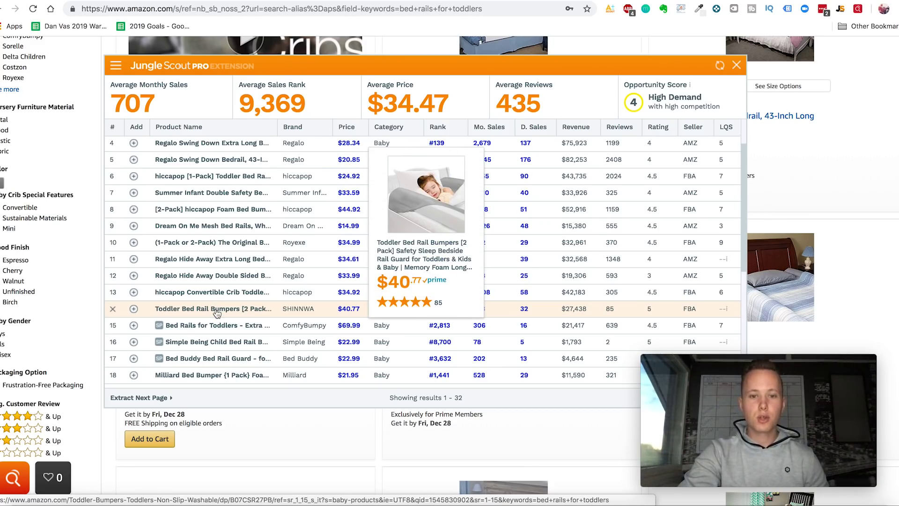
scroll(505, 204, up, 3)
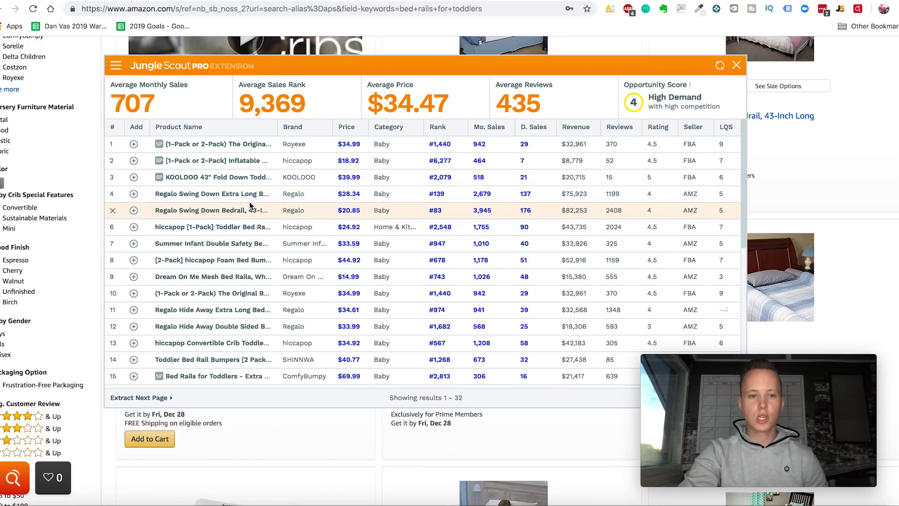
mouse_move(247, 196)
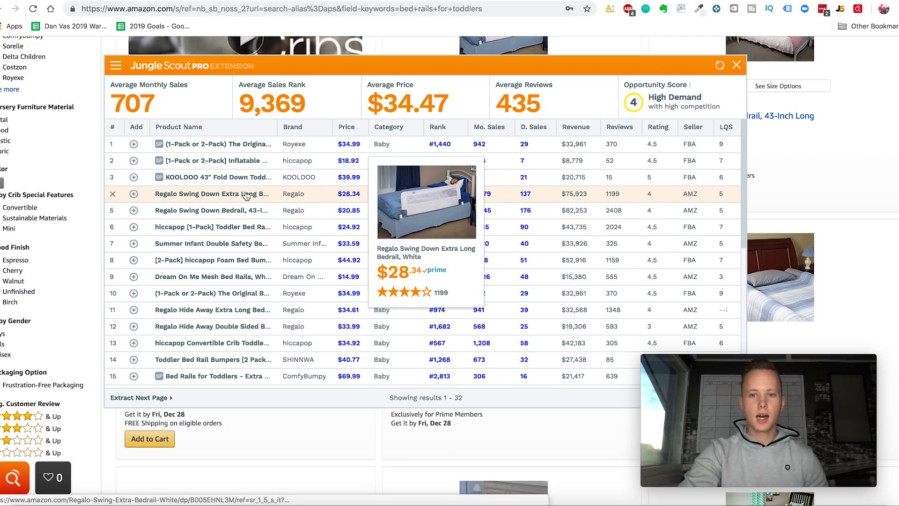
scroll(316, 254, down, 3)
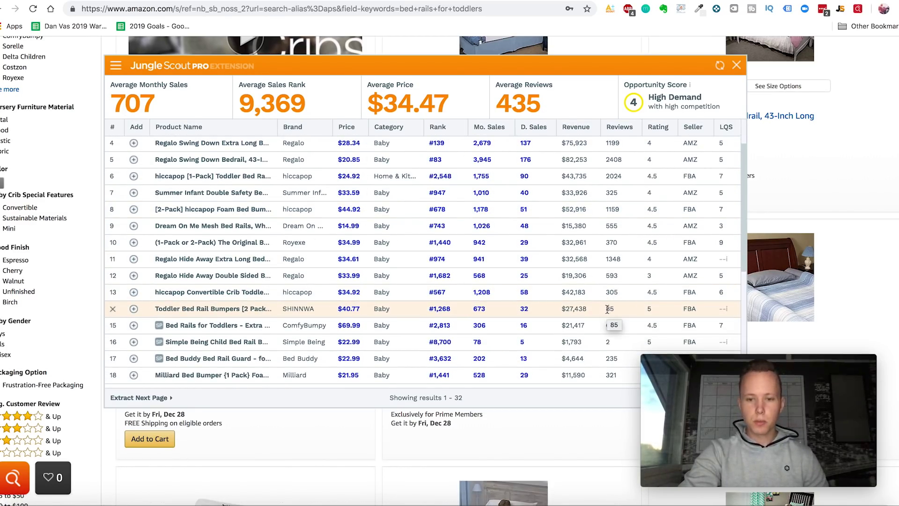
click(736, 65)
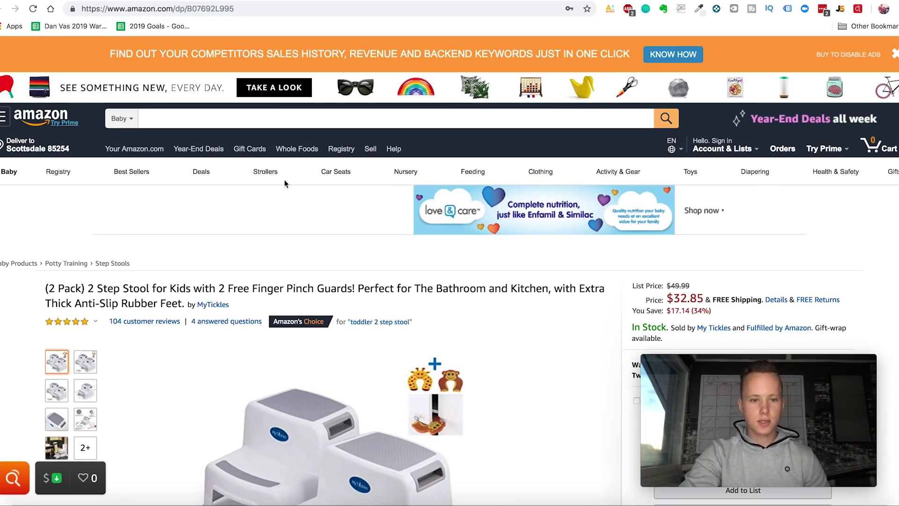
Step: View the 2 Step Stool for Kids listing and the Cherry Pitter Tool listing, checking the cherry pitter's availability and product details
scroll(284, 184, down, 3)
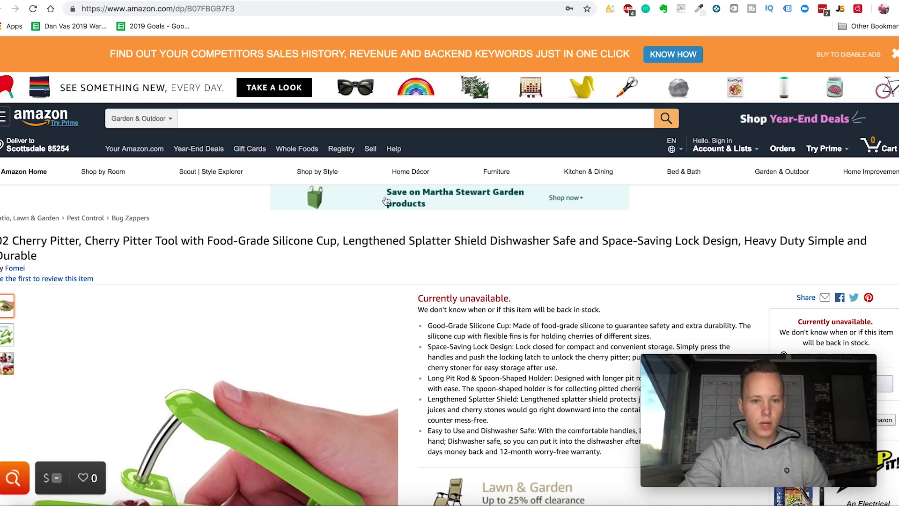
scroll(385, 201, down, 3)
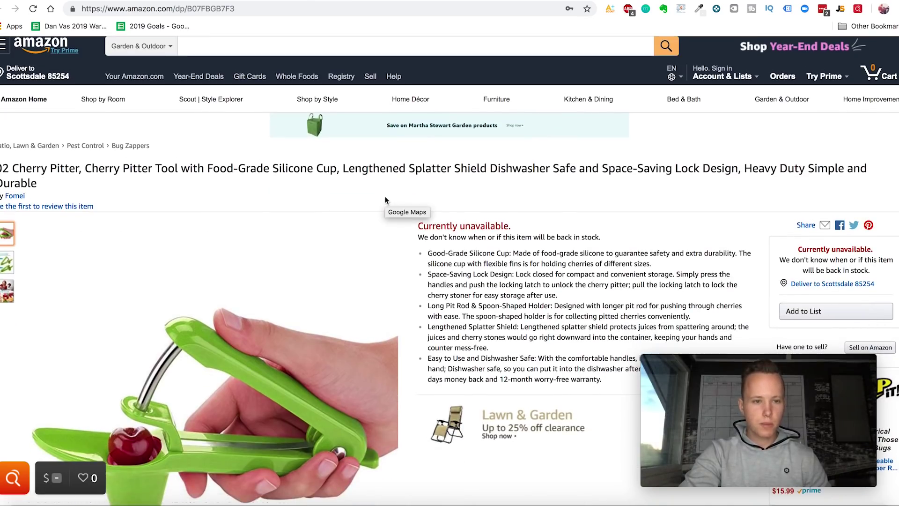
scroll(407, 229, down, 3)
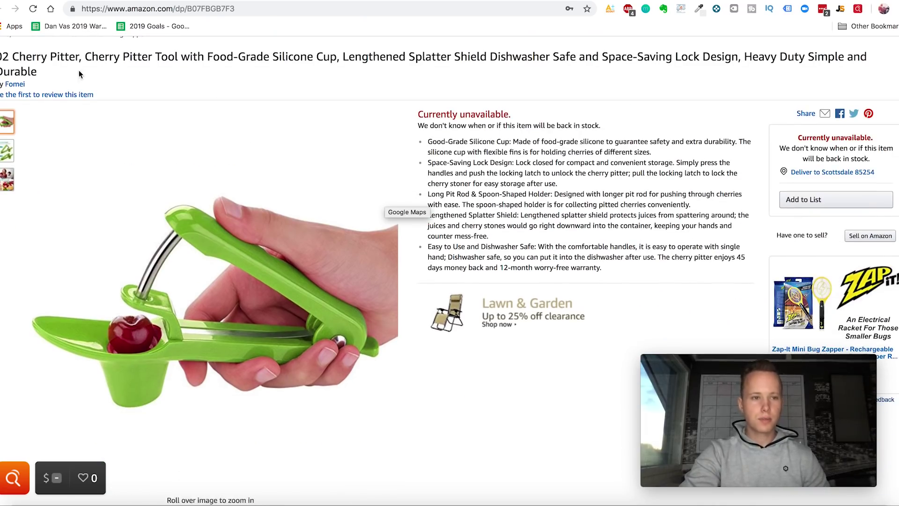
scroll(356, 224, up, 2)
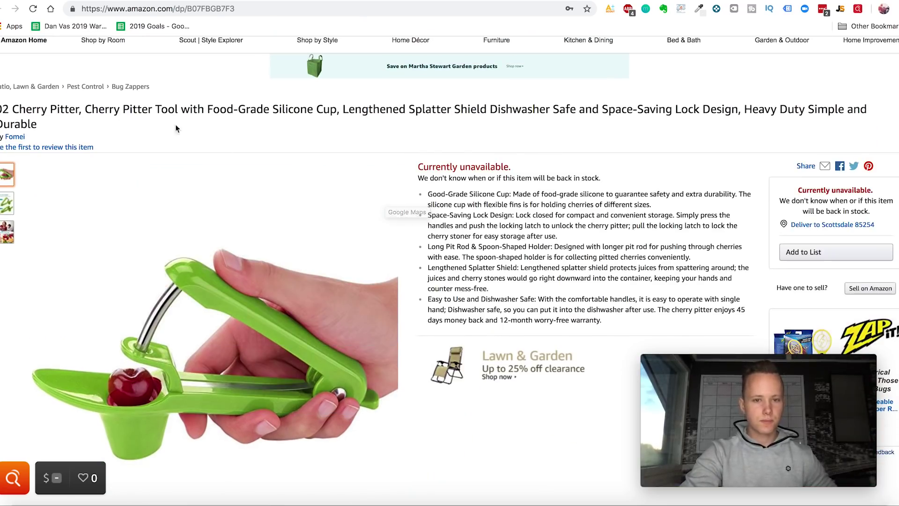
scroll(208, 125, down, 4)
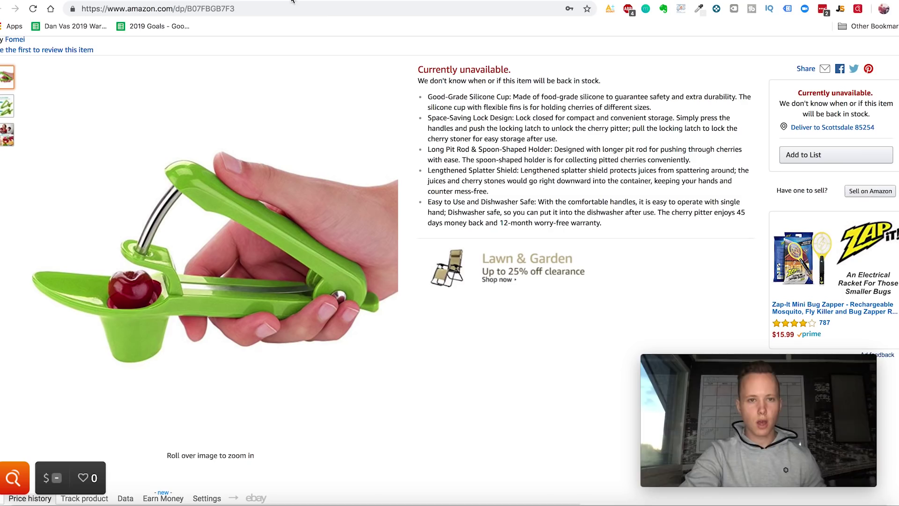
Step: Switch to the Wine Glass Hanger Holder listing and look over its product details
click(363, 0)
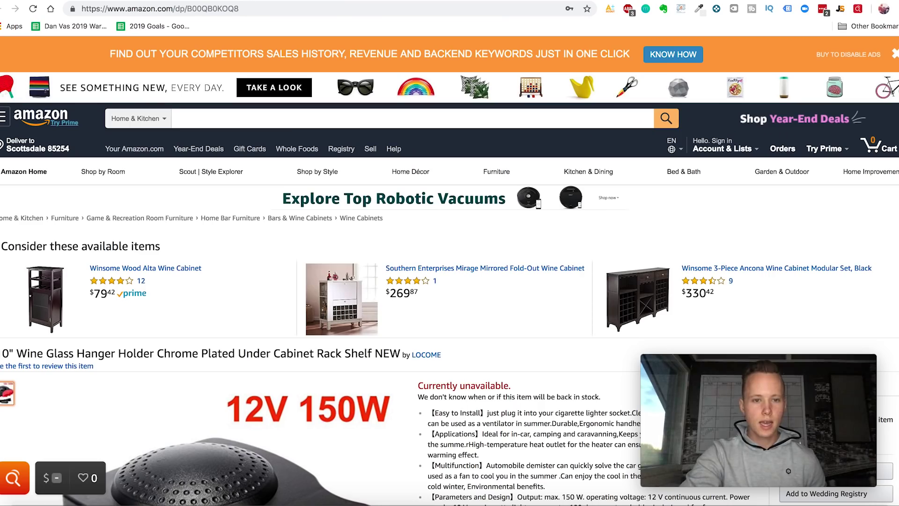
scroll(286, 145, down, 5)
scroll(161, 78, up, 2)
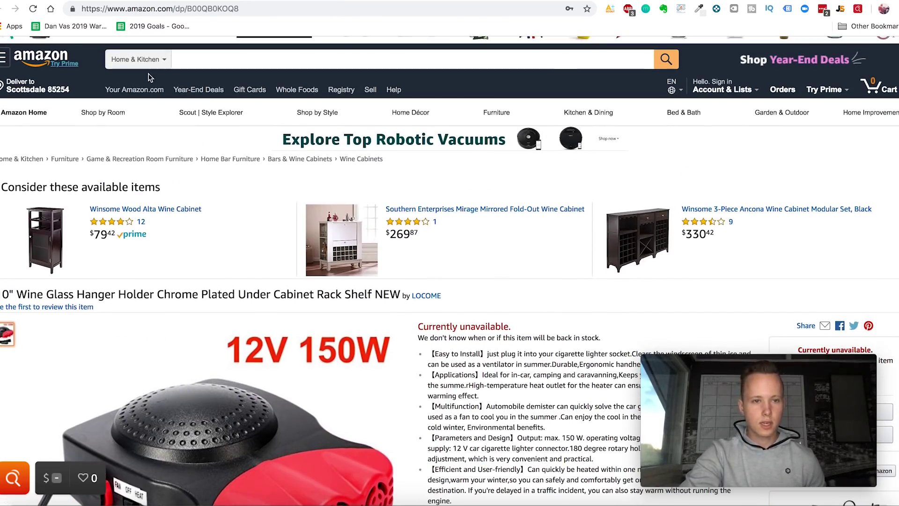
Step: Search Amazon across All Departments for "cherry pitter tool"
click(161, 59)
click(136, 3)
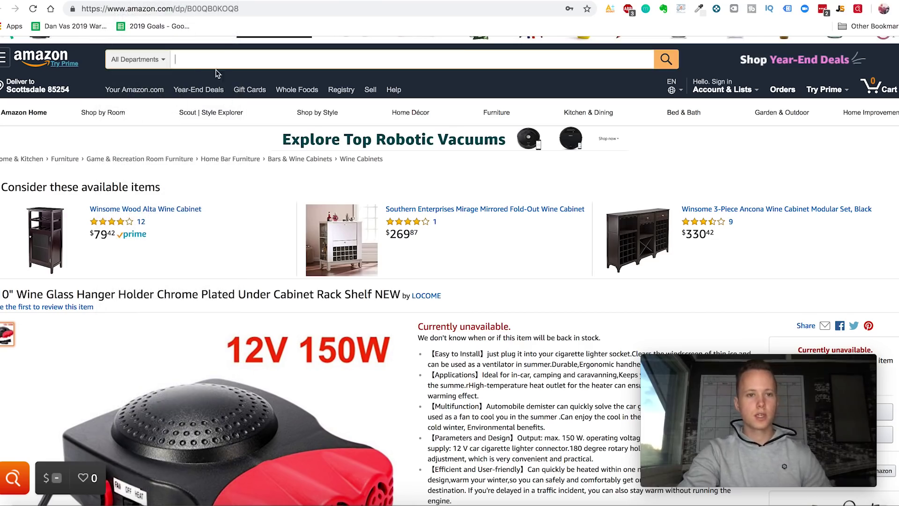
text(cherry pitter tool)
key(Return)
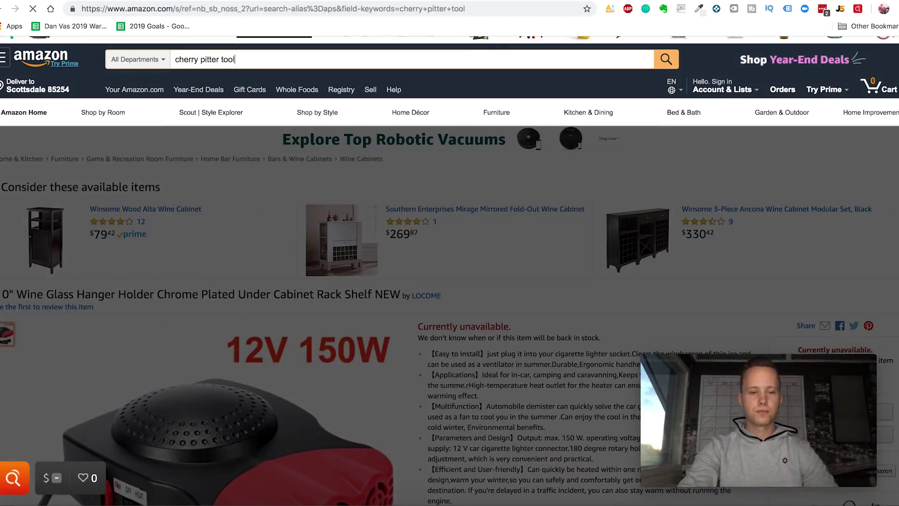
Step: Run the Jungle Scout extension on the cherry pitter tool results and compare the competitors' sales, revenue and reviews
scroll(699, 189, down, 5)
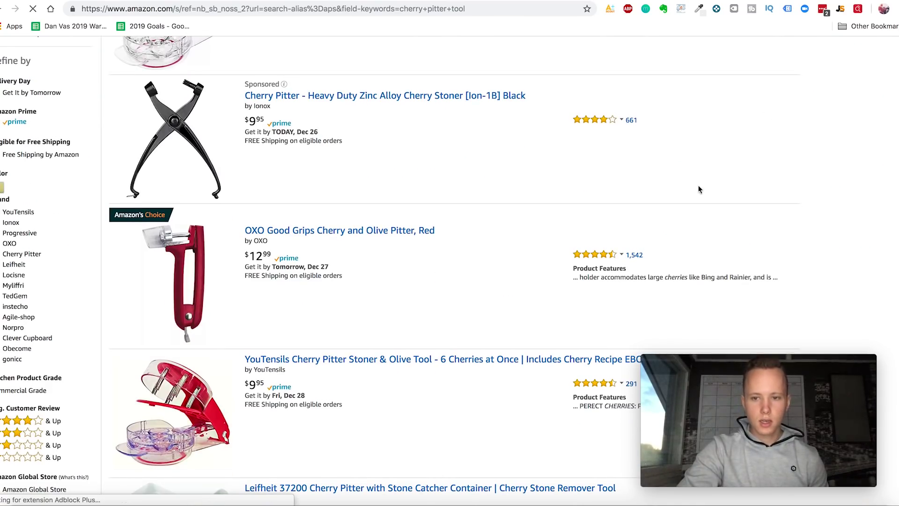
click(839, 9)
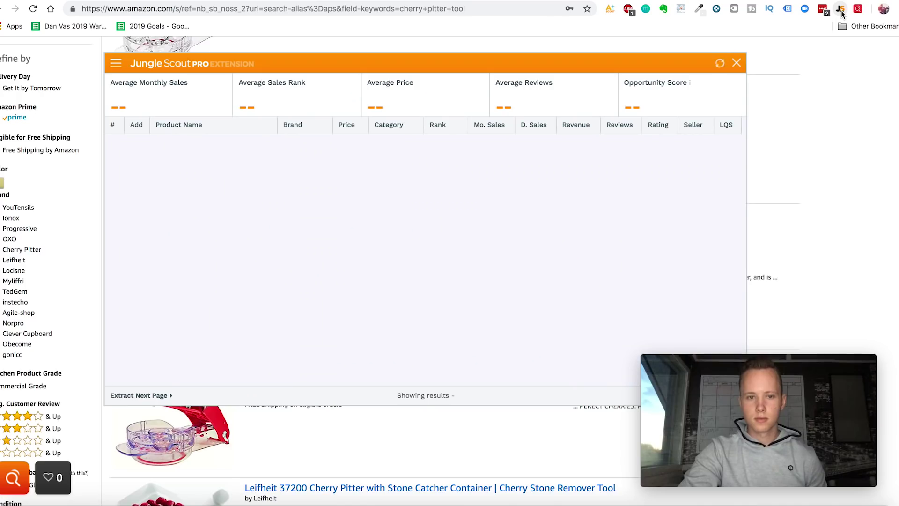
scroll(795, 126, up, 1)
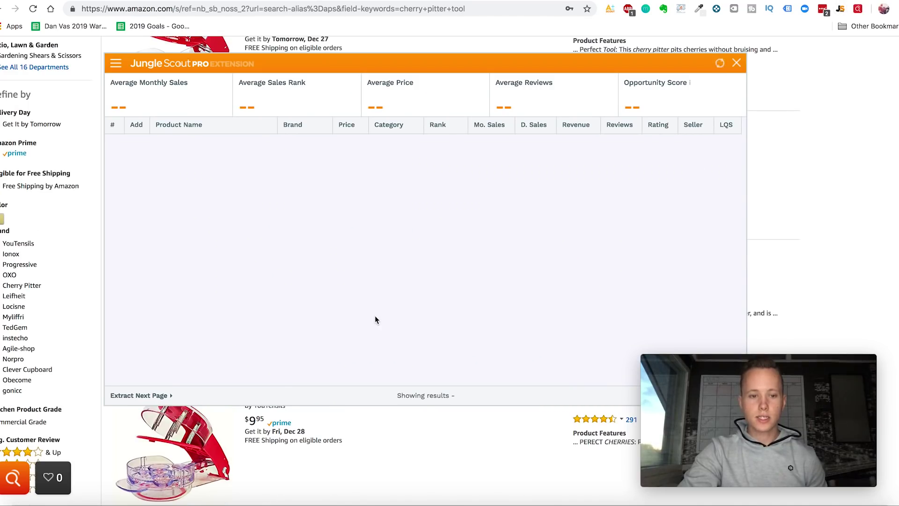
scroll(336, 422, up, 5)
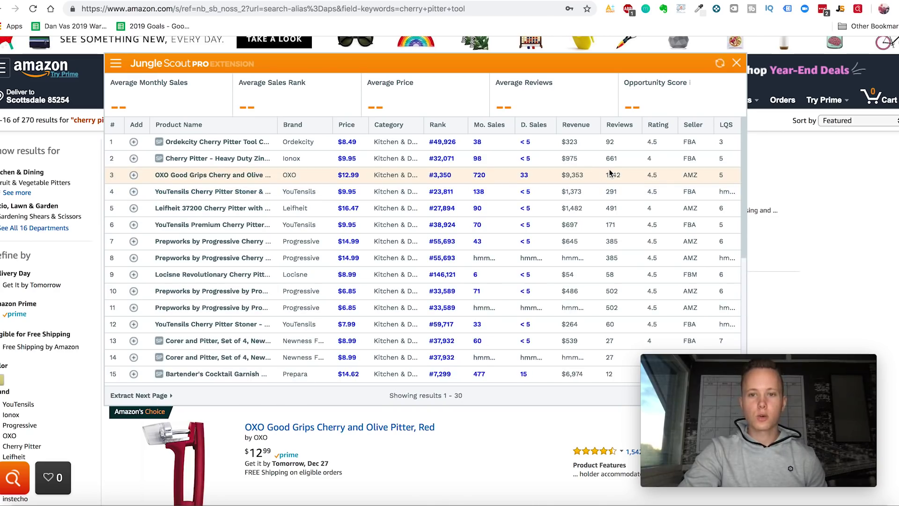
click(738, 63)
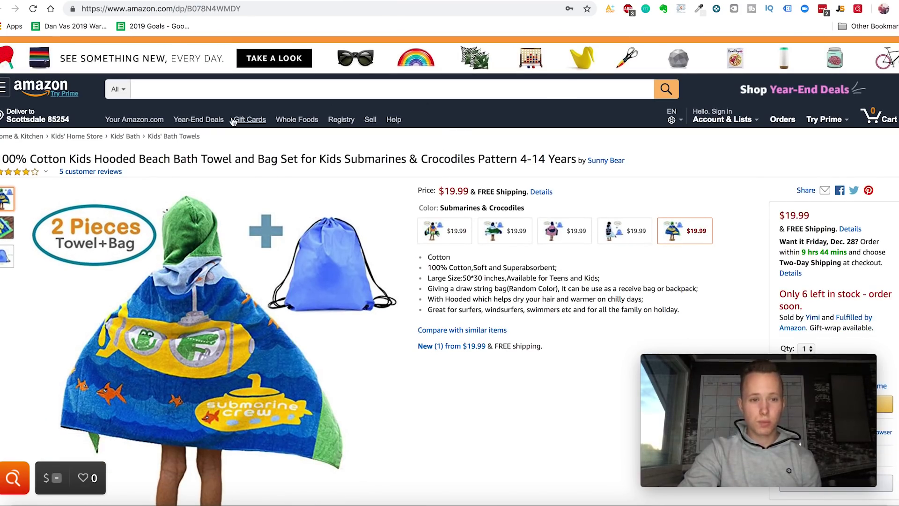
Step: Check the kids hooded beach towel listing's sales with the Jungle Scout extension and search Amazon for "hooded beach bath towel kids"
click(840, 9)
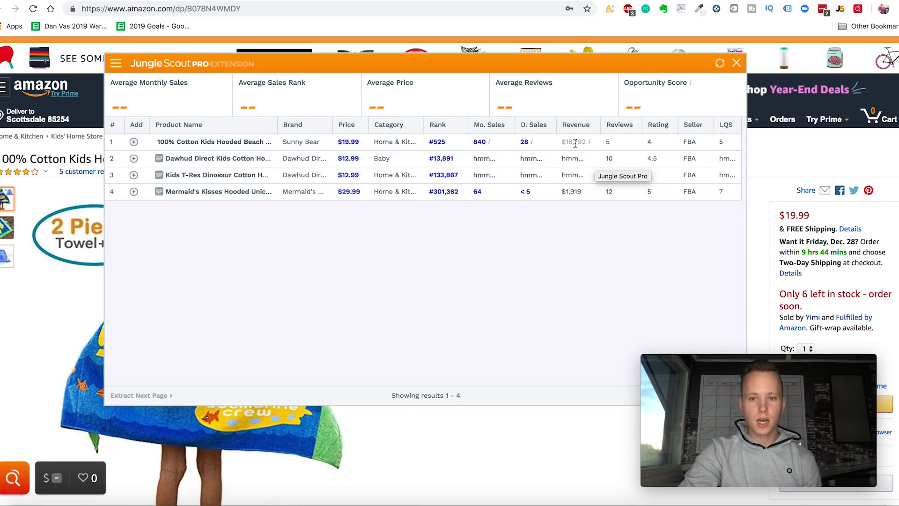
click(738, 62)
click(254, 92)
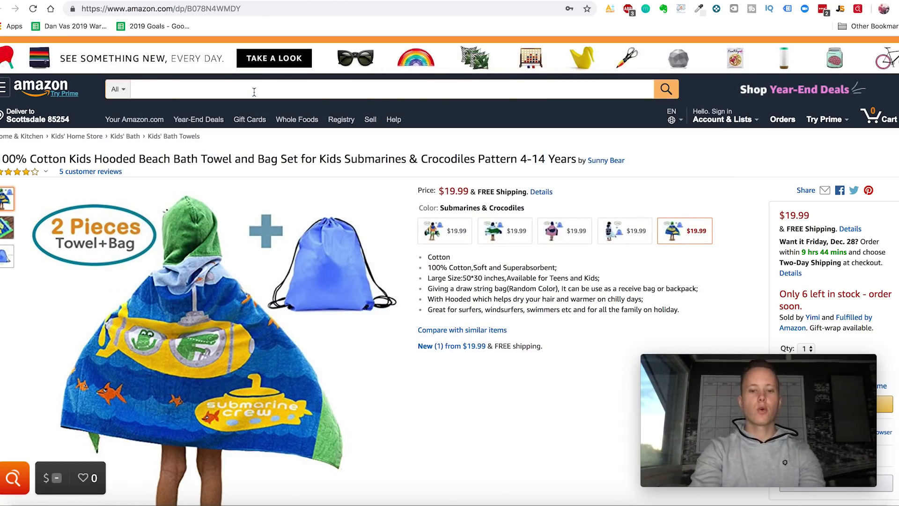
text(hooded beach b)
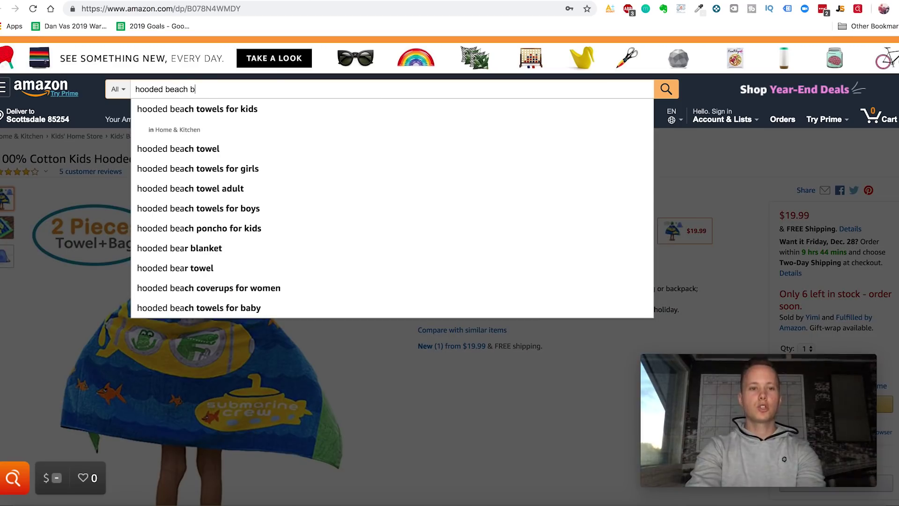
text(ath towel kids)
key(Return)
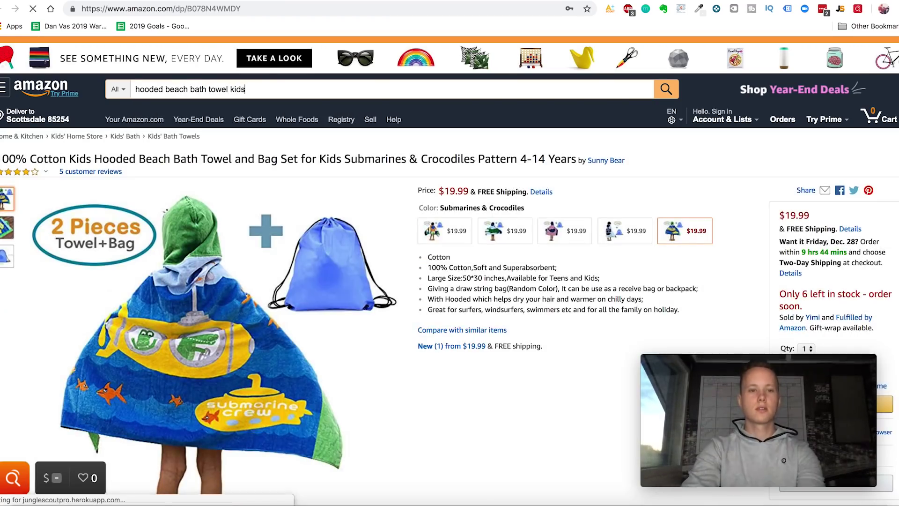
Step: Look over the hooded beach bath towel results and search Amazon for "kids hooded beach towel"
scroll(435, 295, down, 5)
scroll(436, 296, down, 5)
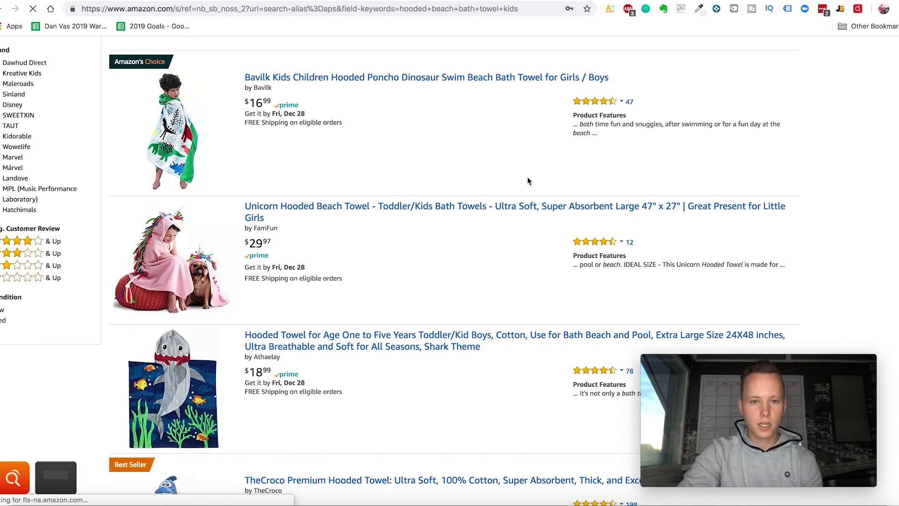
scroll(481, 191, down, 6)
scroll(383, 170, down, 7)
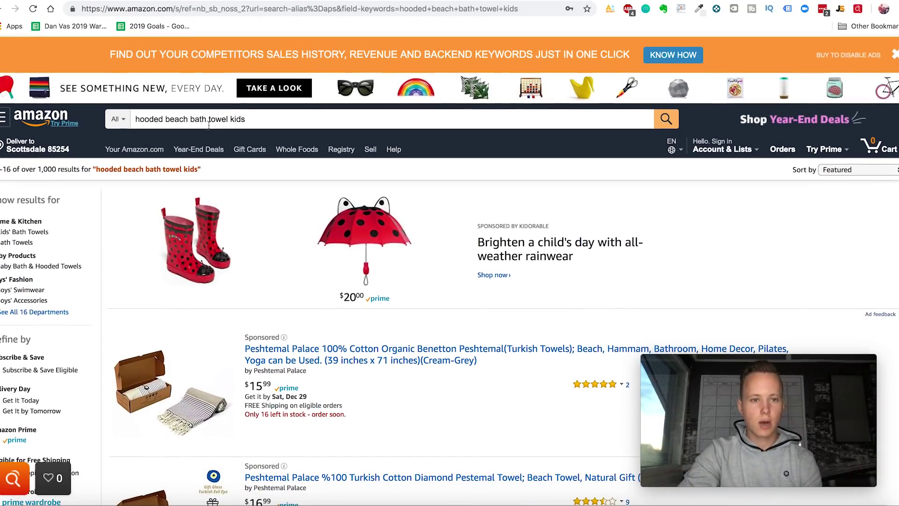
triple_click(208, 123)
text(kids hooded )
text(be)
key(BackSpace)
text(each towel)
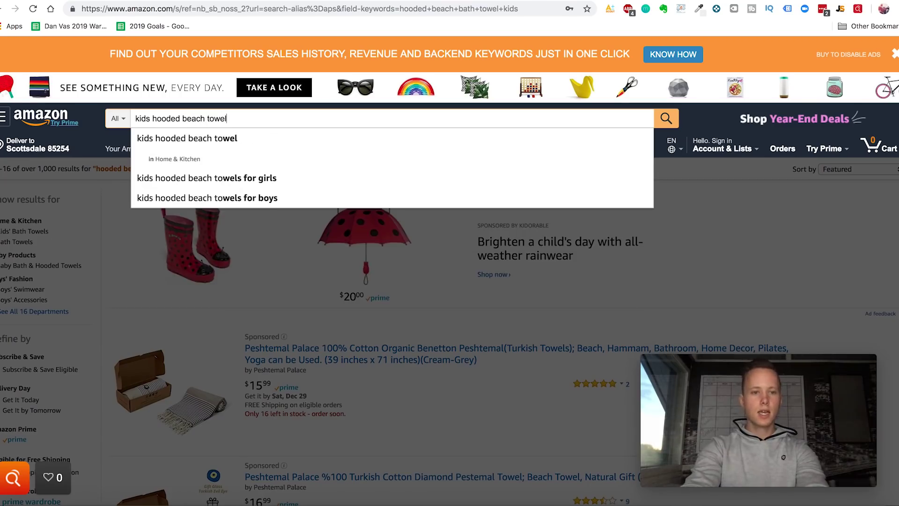
key(Return)
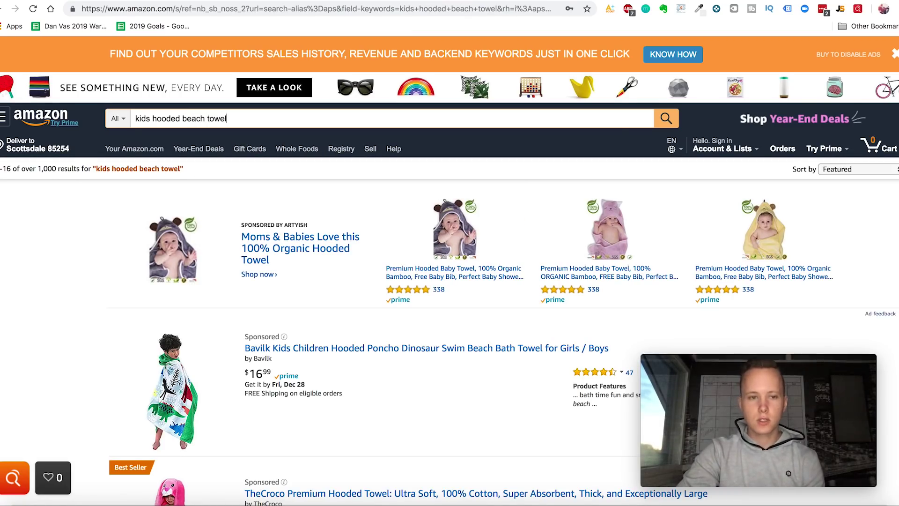
Step: Run the Jungle Scout extension on the kids hooded beach towel results and look over the competing listings
scroll(343, 283, down, 8)
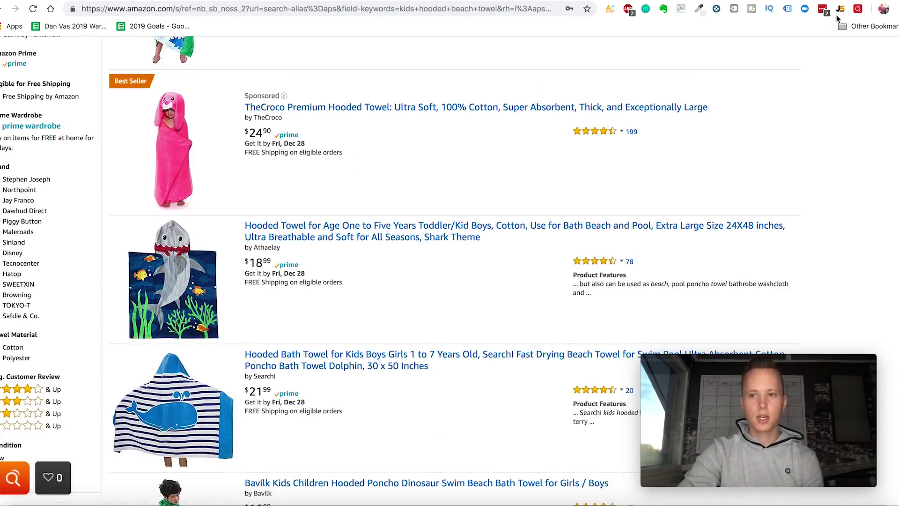
click(841, 13)
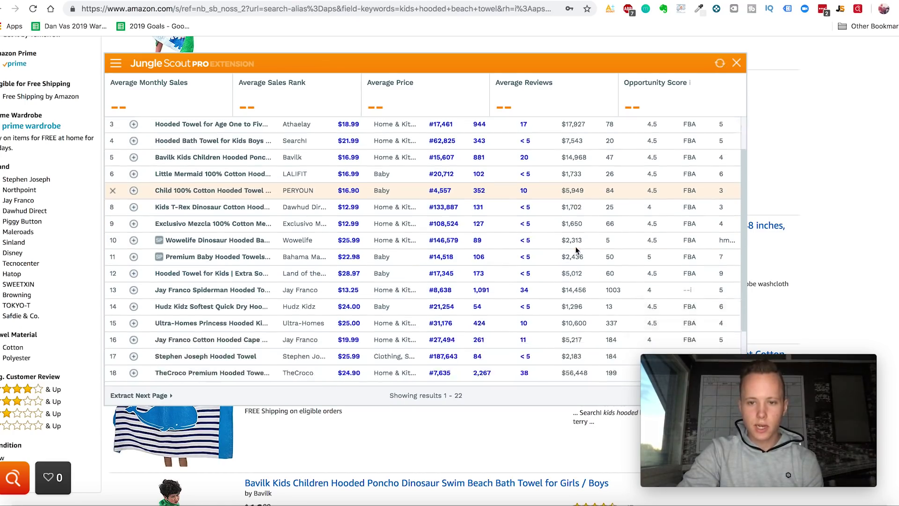
click(737, 64)
scroll(487, 241, down, 1)
scroll(488, 239, down, 2)
scroll(316, 204, down, 1)
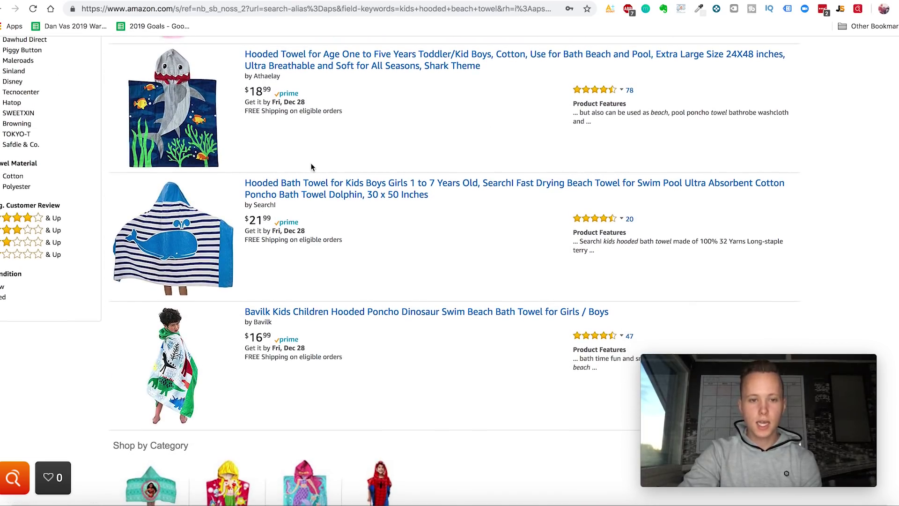
scroll(349, 154, up, 3)
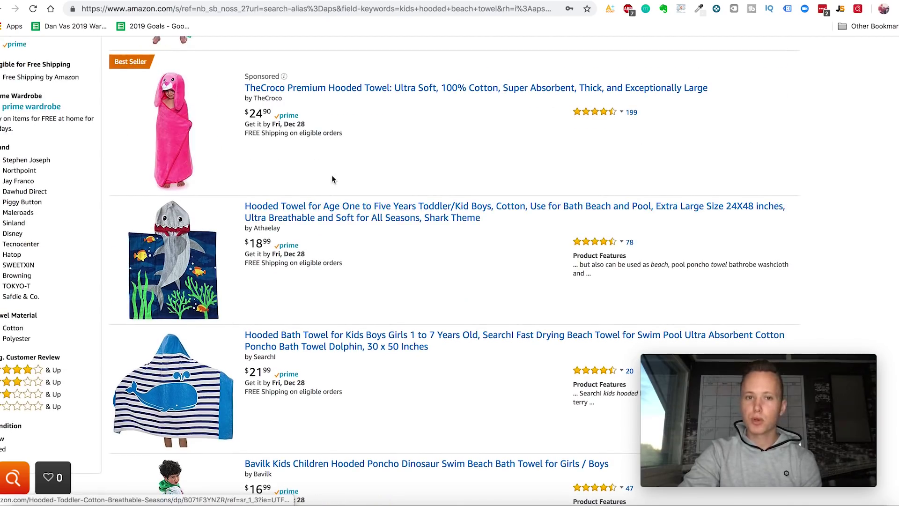
scroll(332, 179, up, 2)
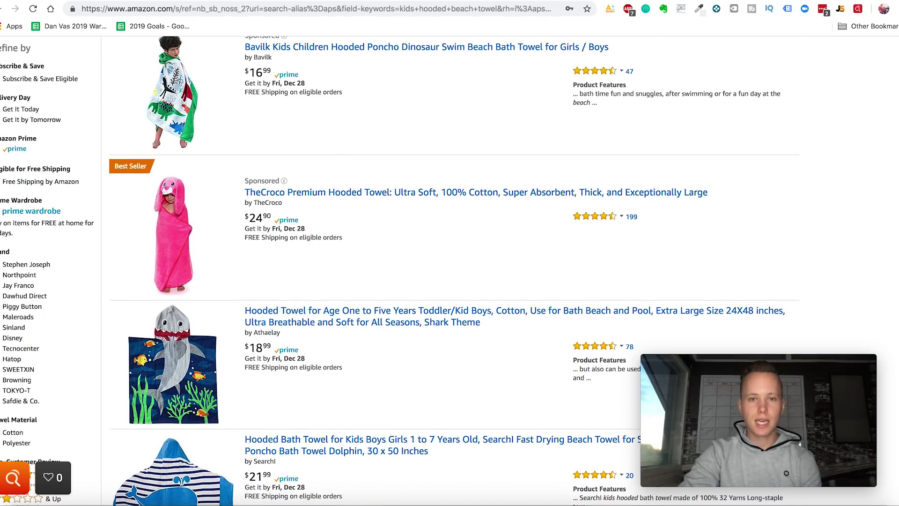
Step: Switch to the 100% Silk Pillowcase listing and check its sales, revenue and reviews with the Jungle Scout extension
key(alt+Left)
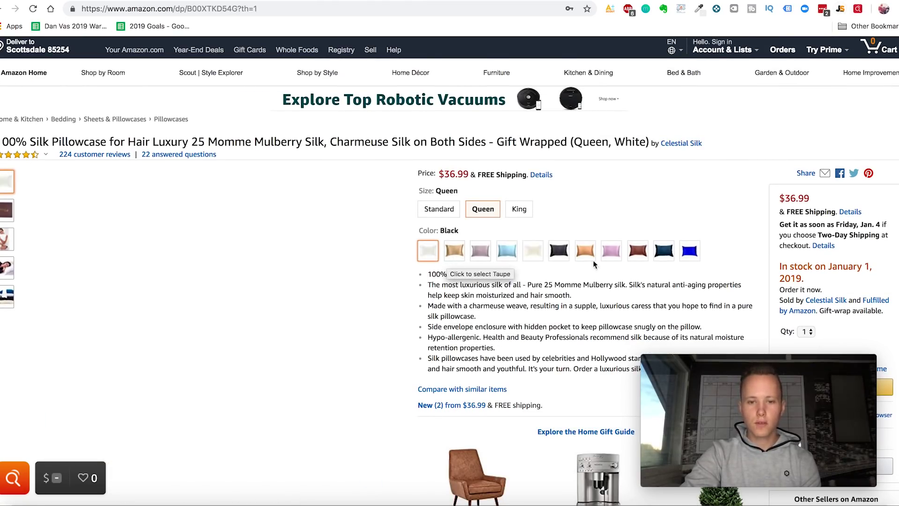
click(841, 8)
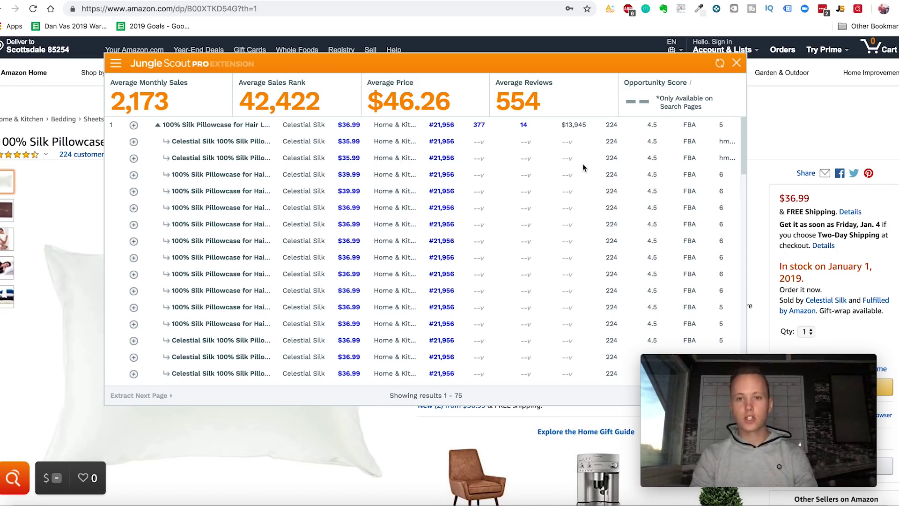
mouse_move(565, 146)
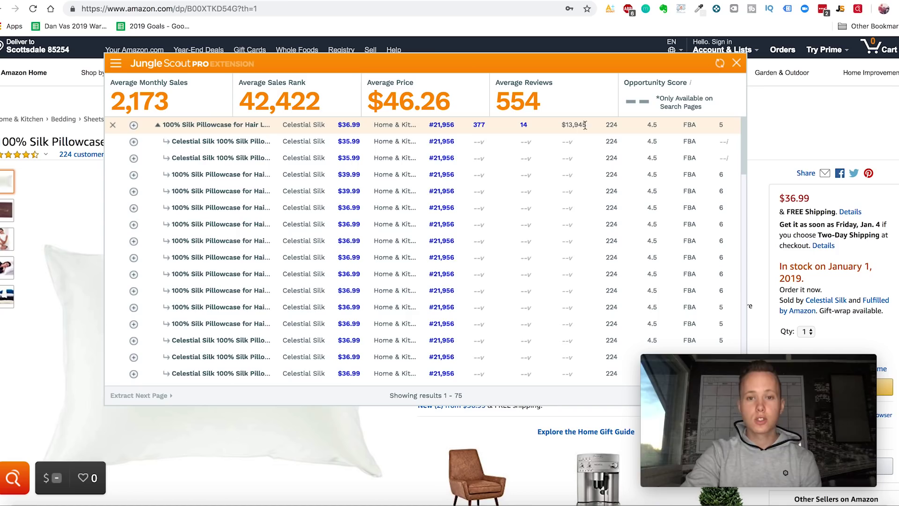
scroll(552, 215, down, 3)
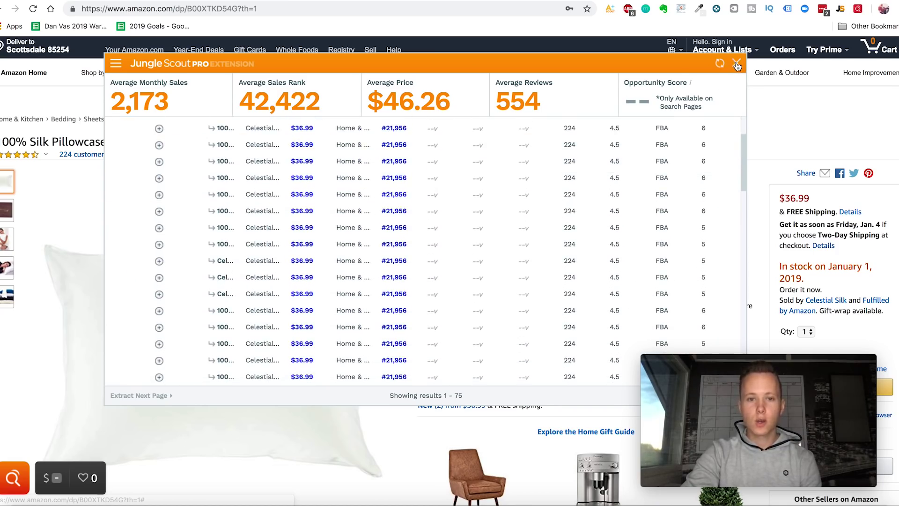
click(737, 66)
Step: Examine the silk pillowcase's color variations, product details and three-month price and sales rank history
scroll(558, 378, down, 8)
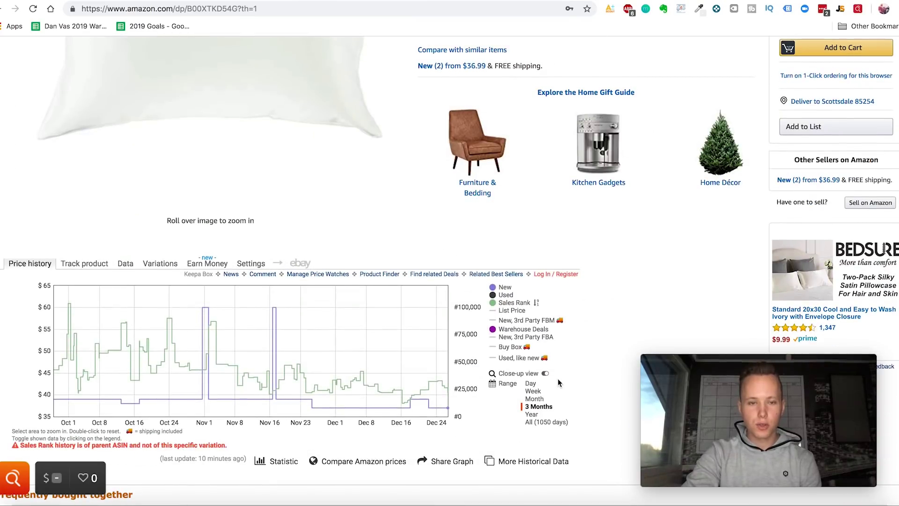
scroll(558, 383, up, 8)
scroll(554, 372, down, 2)
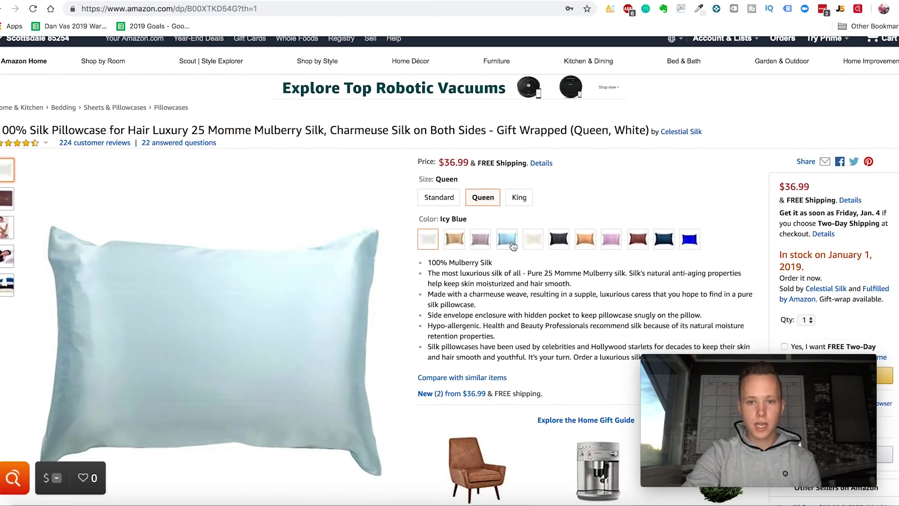
scroll(491, 246, down, 7)
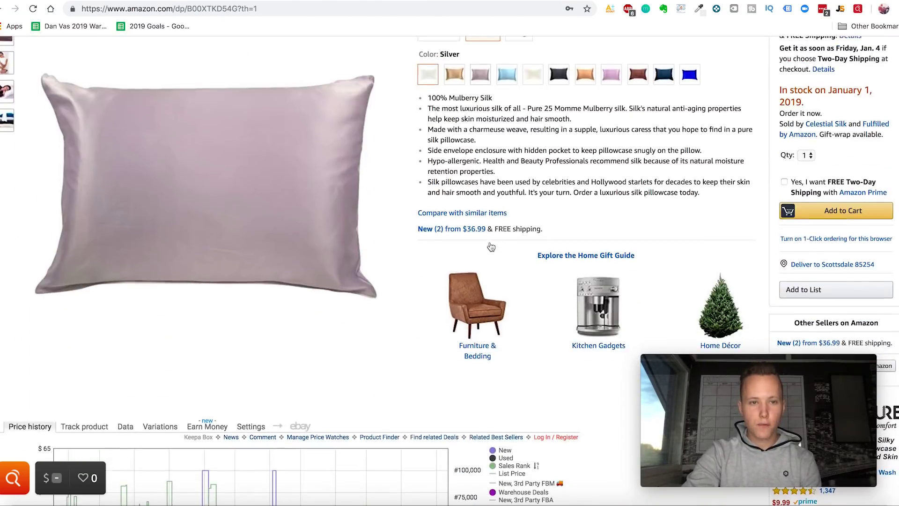
scroll(410, 321, up, 7)
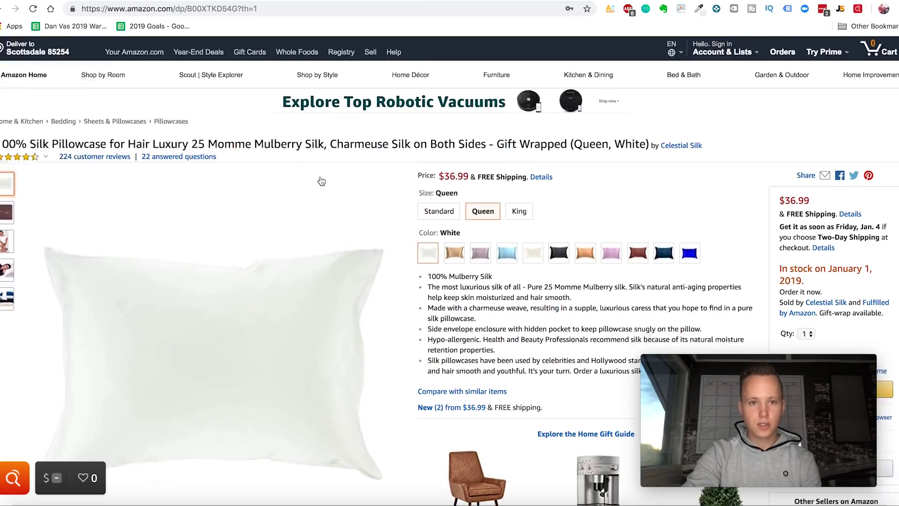
scroll(321, 180, up, 2)
click(133, 1)
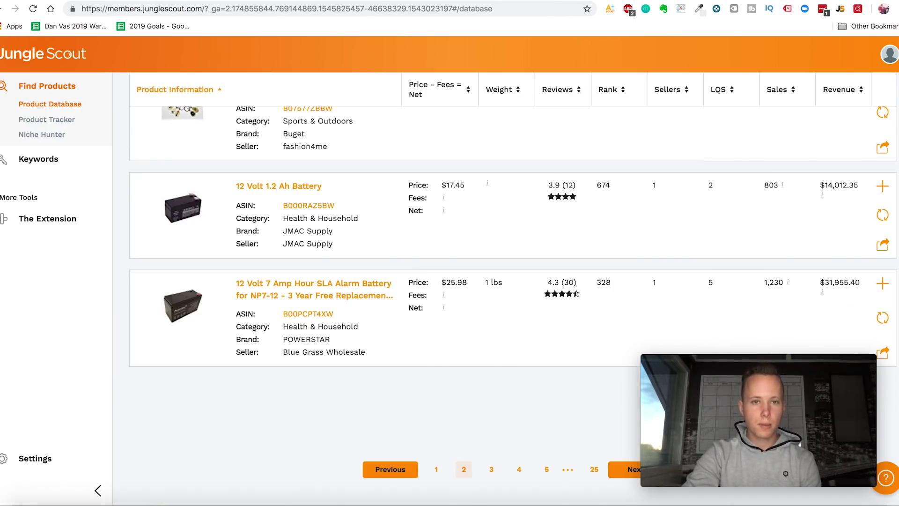
key(ctrl+Tab)
scroll(411, 184, down, 8)
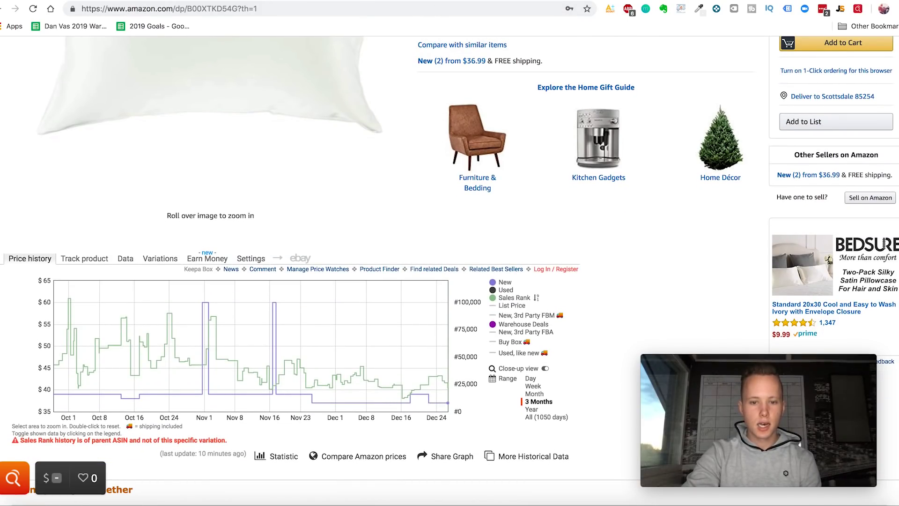
Step: Switch to the 100% Waterproof Breathable Socks listing and check it with the Jungle Scout extension
key(ctrl+Tab)
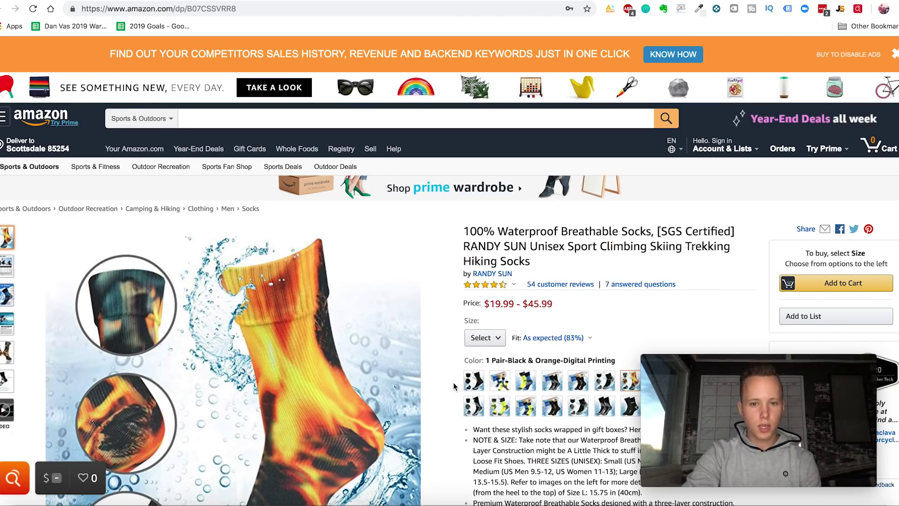
scroll(453, 386, down, 2)
scroll(333, 251, up, 1)
click(841, 9)
click(737, 63)
Step: Search Amazon across All Departments for "waterproof socks"
click(142, 118)
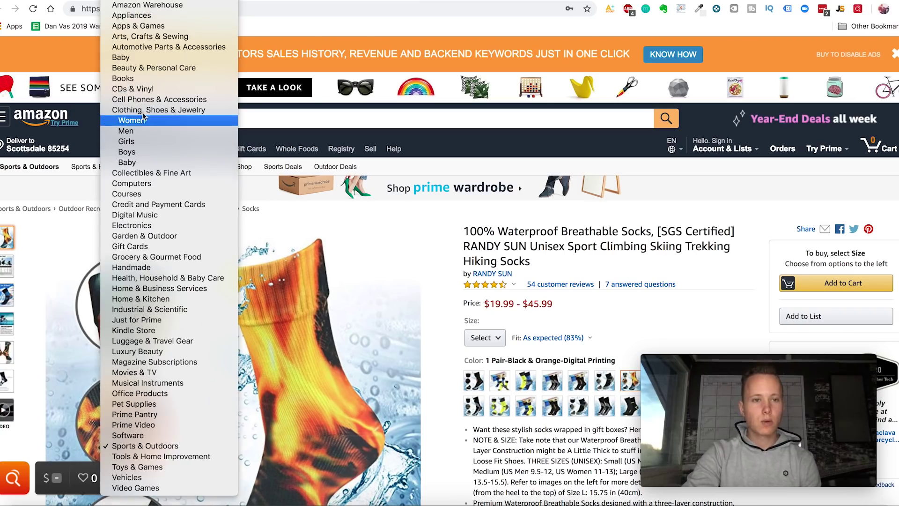
click(140, 1)
click(247, 120)
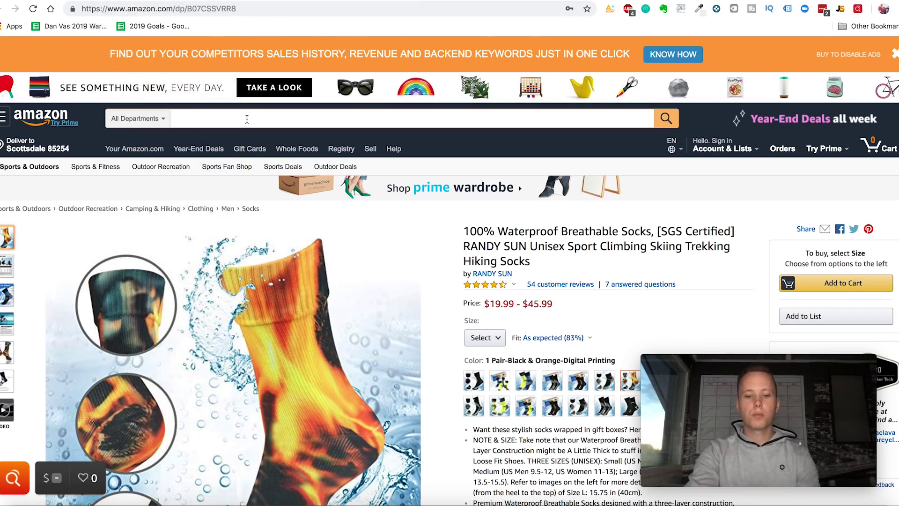
text(waterproof socks)
key(Return)
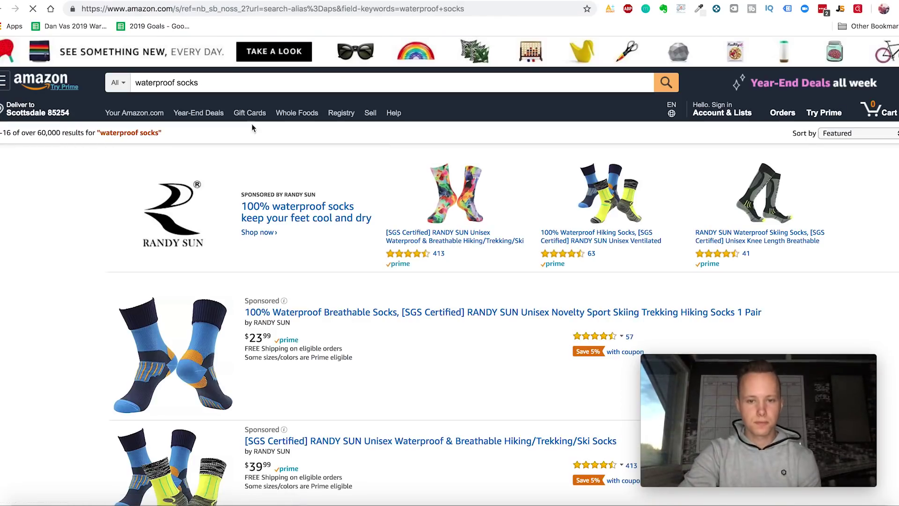
Step: Run the Jungle Scout extension on the waterproof socks results and compare the competitors' brands, sales and reviews
scroll(359, 277, down, 5)
scroll(391, 283, down, 4)
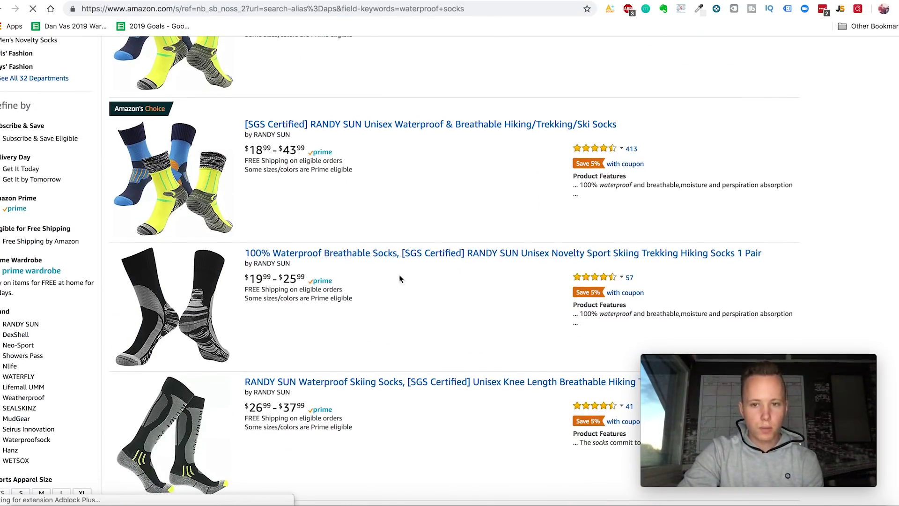
click(840, 9)
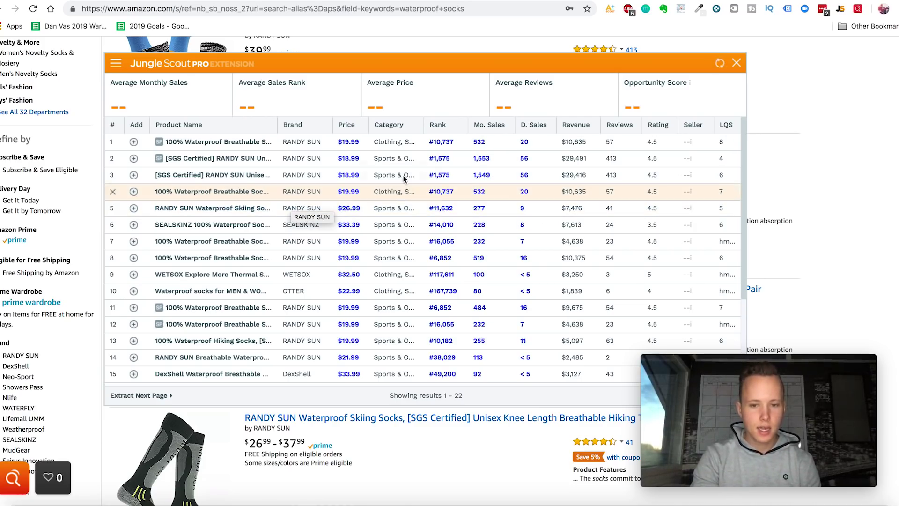
Step: Search Google for the sock brand "randy sun" in a new browser tab
key(super+t)
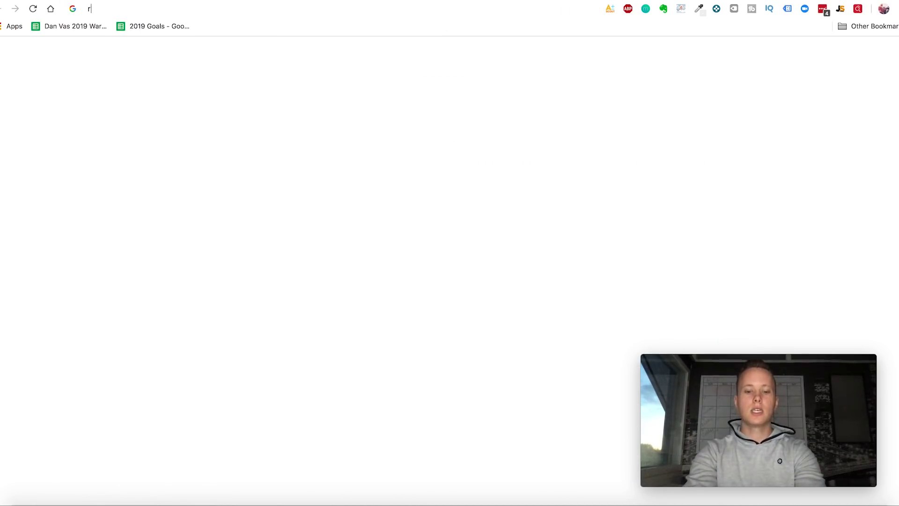
text(randy)
text( sun)
key(Return)
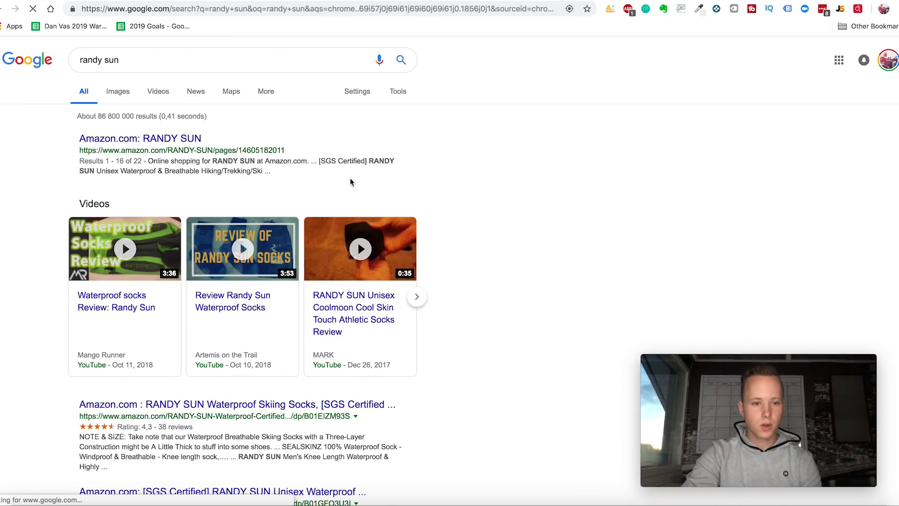
Step: Look through the Google results for RANDY SUN and open the brand's page on Amazon
scroll(351, 182, down, 4)
scroll(352, 182, down, 4)
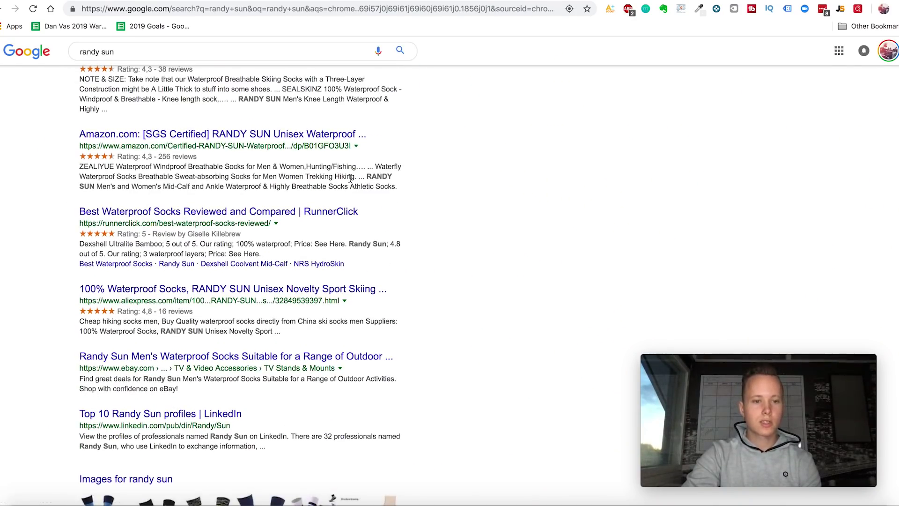
scroll(351, 182, down, 5)
scroll(351, 182, up, 10)
click(172, 146)
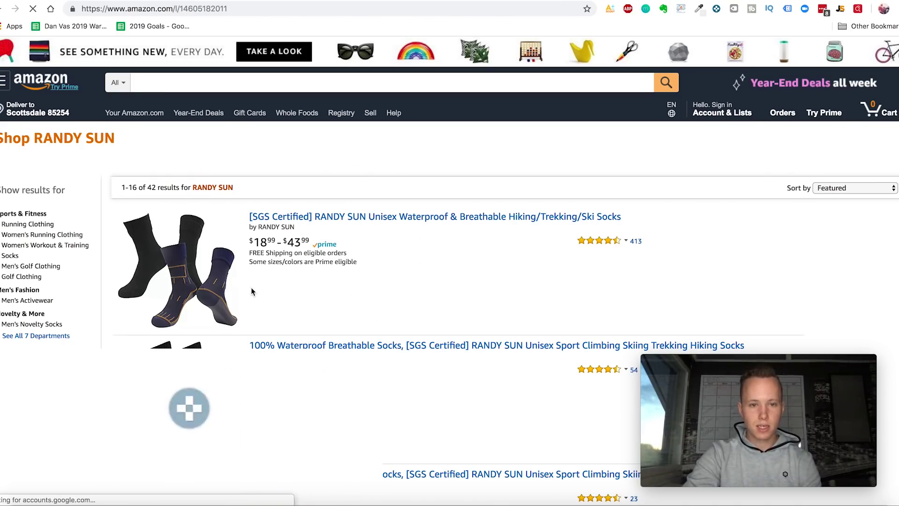
Step: Look through the RANDY SUN brand page's sock listings, comparing their prices and review counts
scroll(251, 289, down, 3)
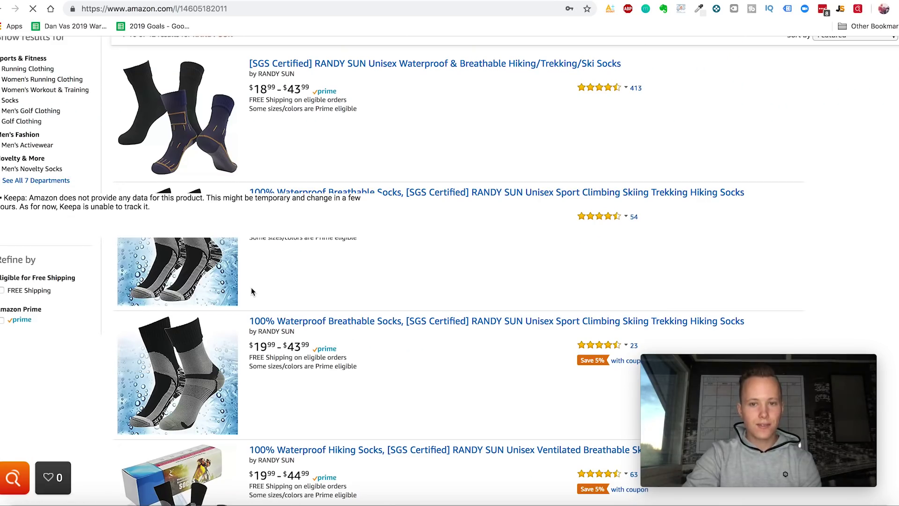
scroll(441, 273, down, 3)
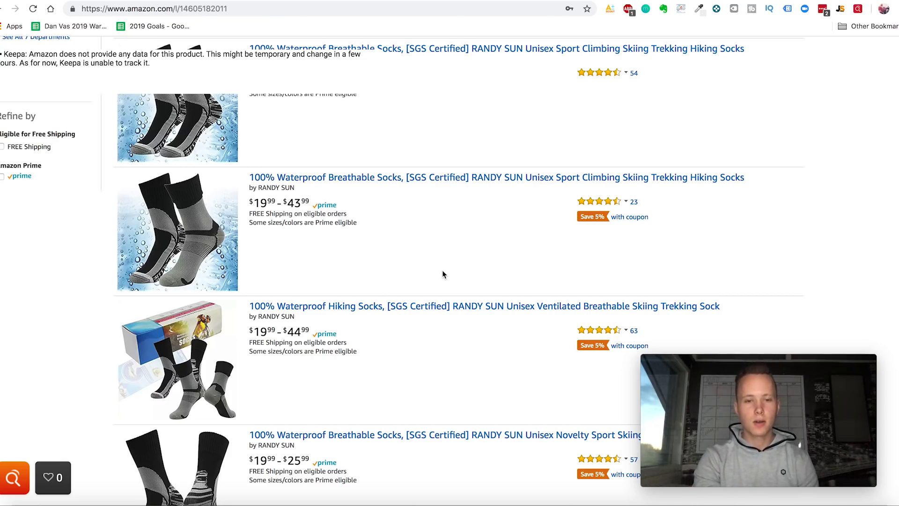
scroll(443, 273, down, 4)
scroll(443, 273, down, 1)
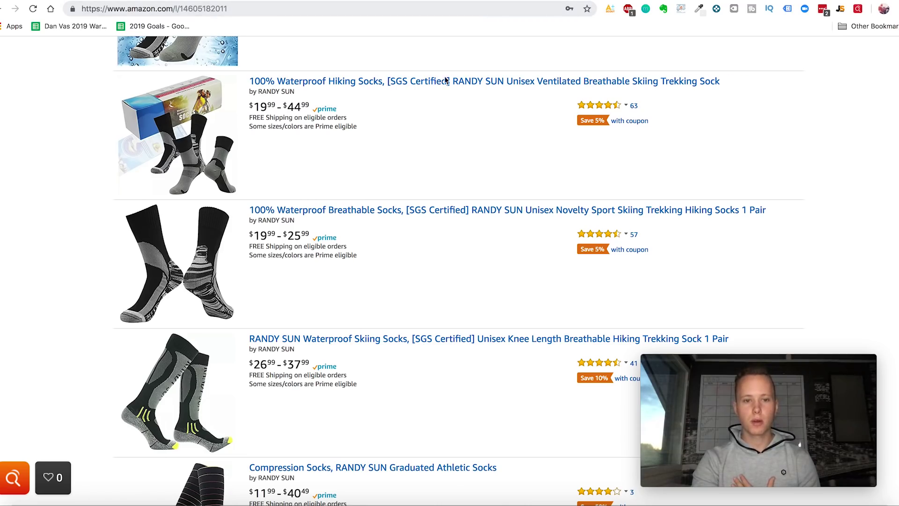
scroll(449, 70, up, 4)
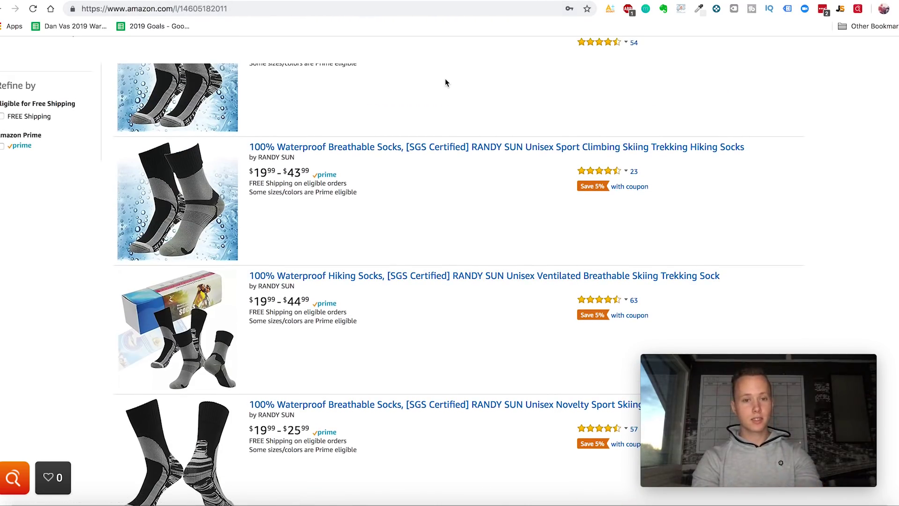